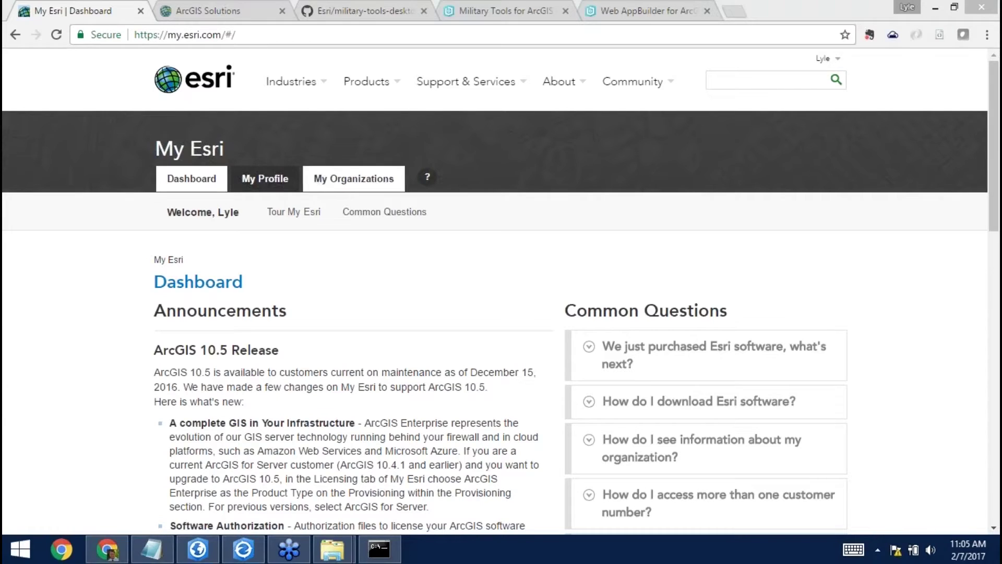
# Sign in to My Esri's My Organizations page with the account username and password.
pyautogui.click(347, 180)
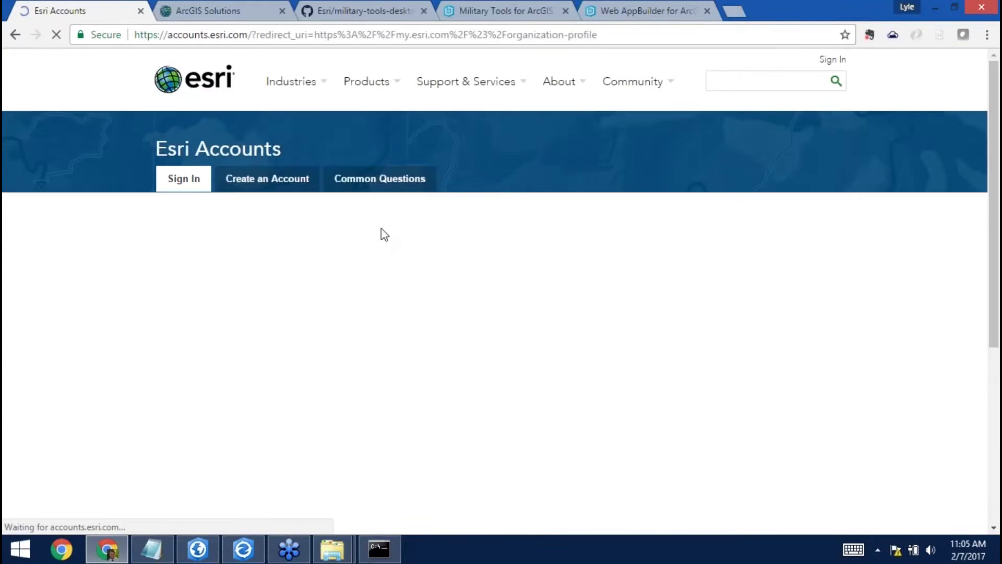
pyautogui.write('wright9739')
pyautogui.press('Tab')
pyautogui.write('••••••••••••••')
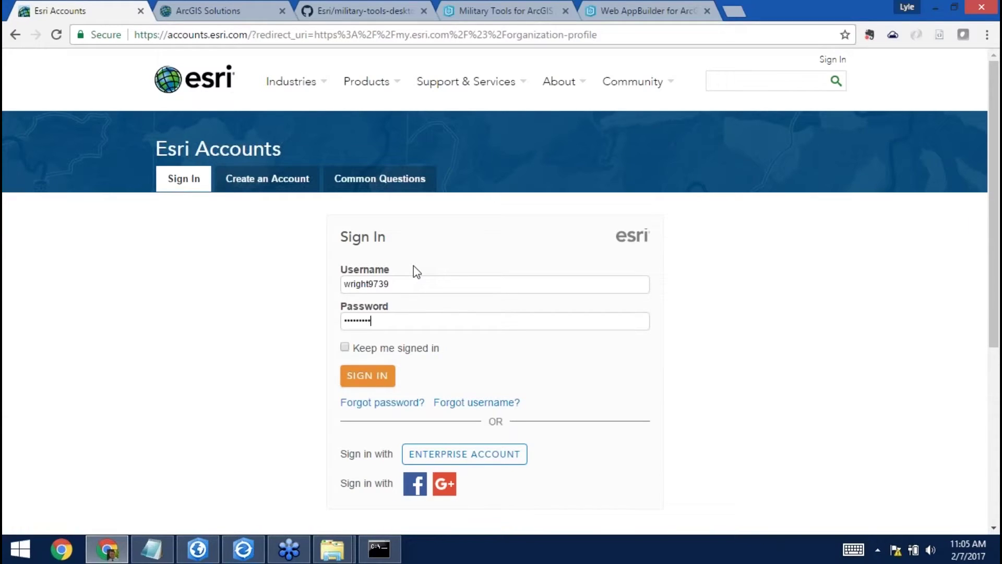
pyautogui.press('Return')
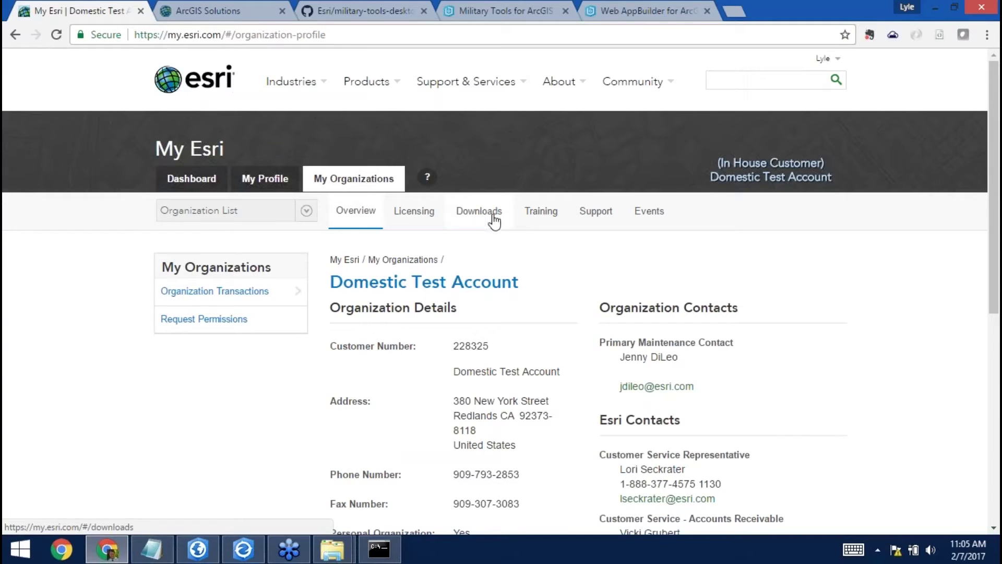
# Show the organization's Downloads list with ArcGIS Pro 1.4–1.1 and ArcGIS Desktop 10.5.
pyautogui.click(493, 222)
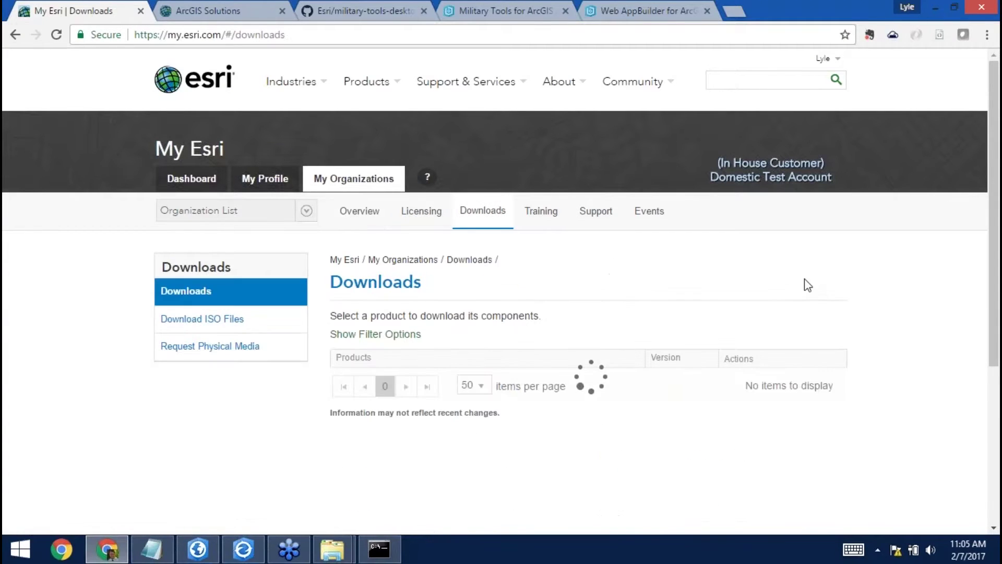
pyautogui.scroll(-2, 880, 320)
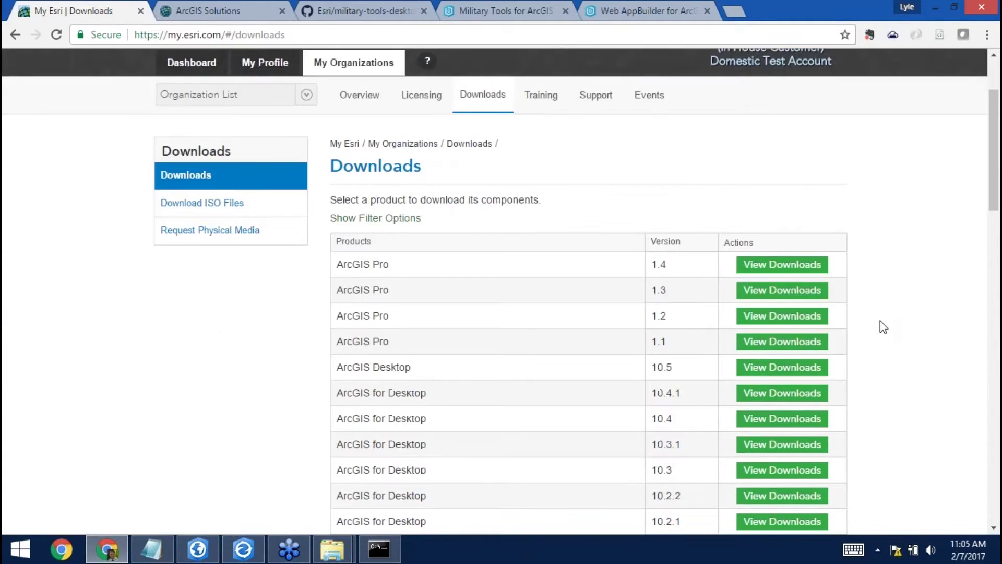
pyautogui.scroll(-3, 880, 321)
pyautogui.scroll(5, 880, 321)
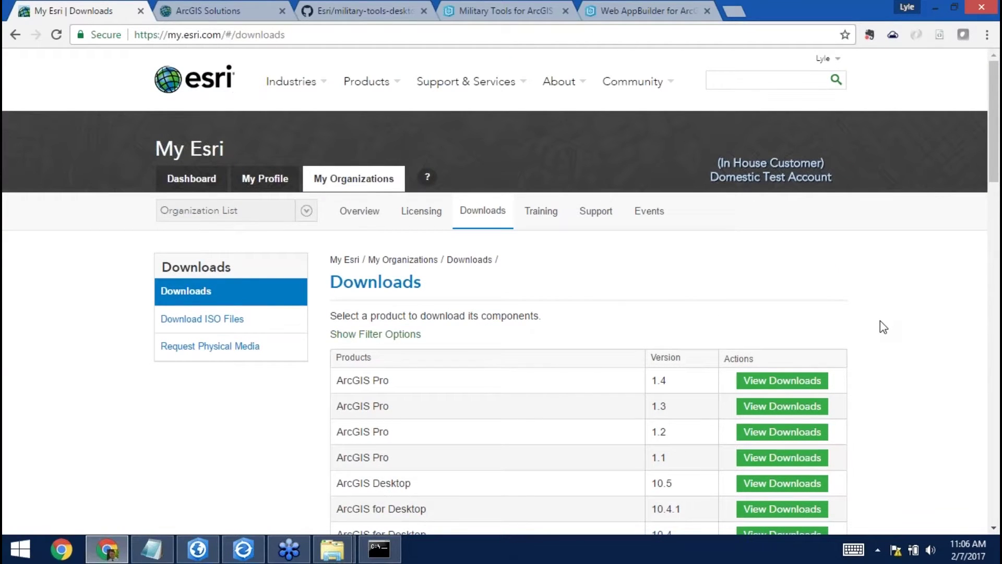
# Filter the ArcGIS Solutions gallery to the Defense industry.
pyautogui.click(208, 16)
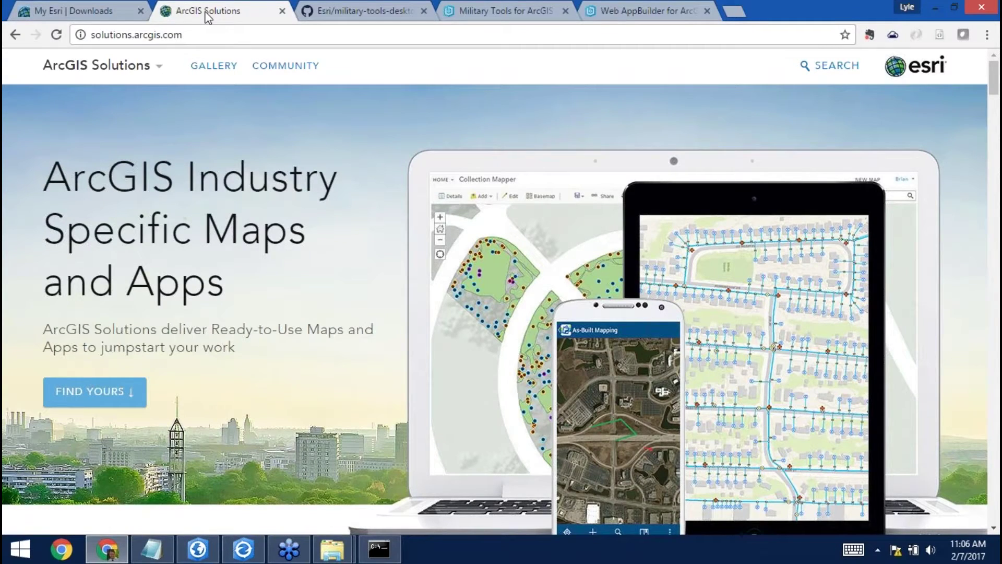
pyautogui.click(216, 68)
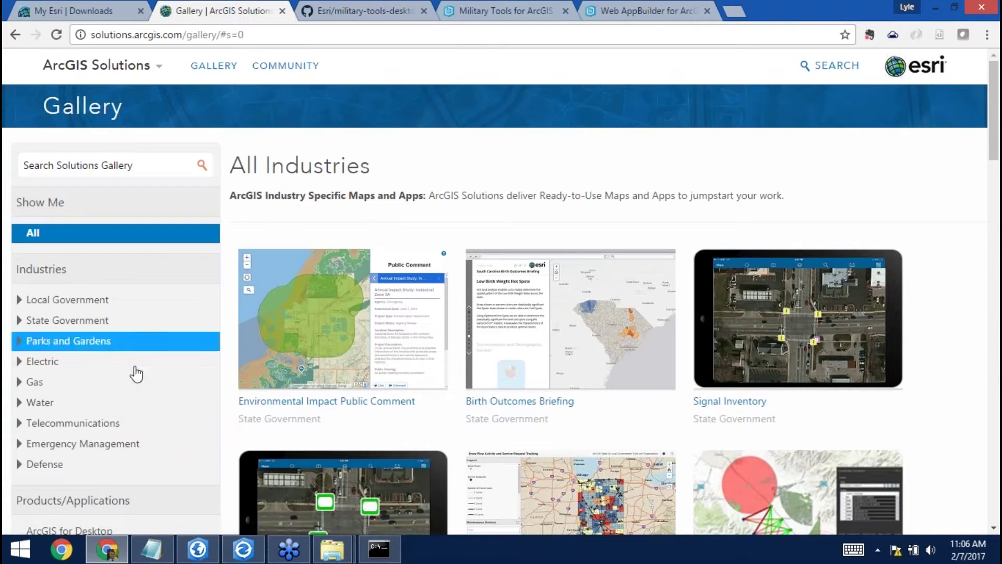
pyautogui.click(35, 468)
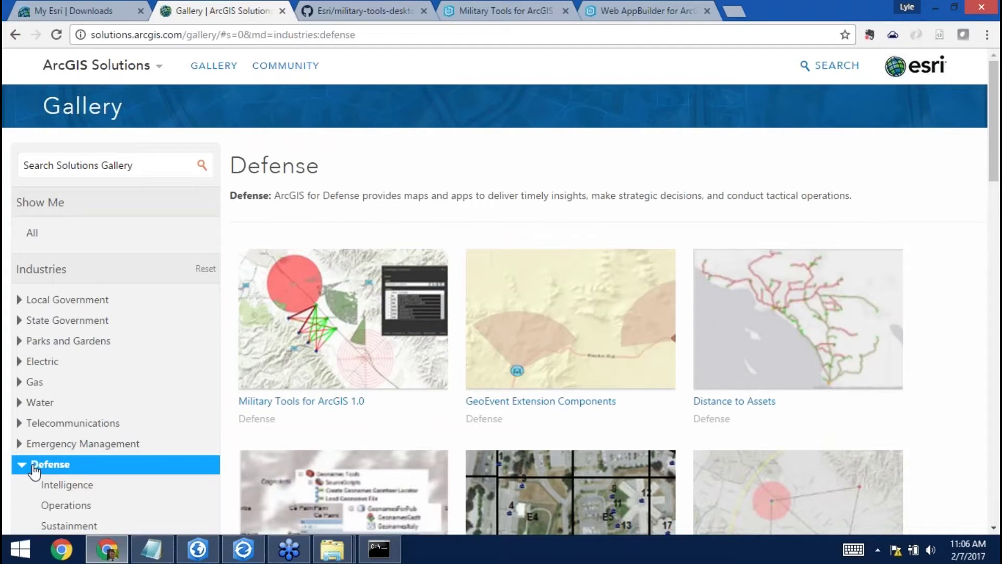
# Open the Military Tools for ArcGIS 1.0 page and review its overview and requirements.
pyautogui.moveTo(316, 357)
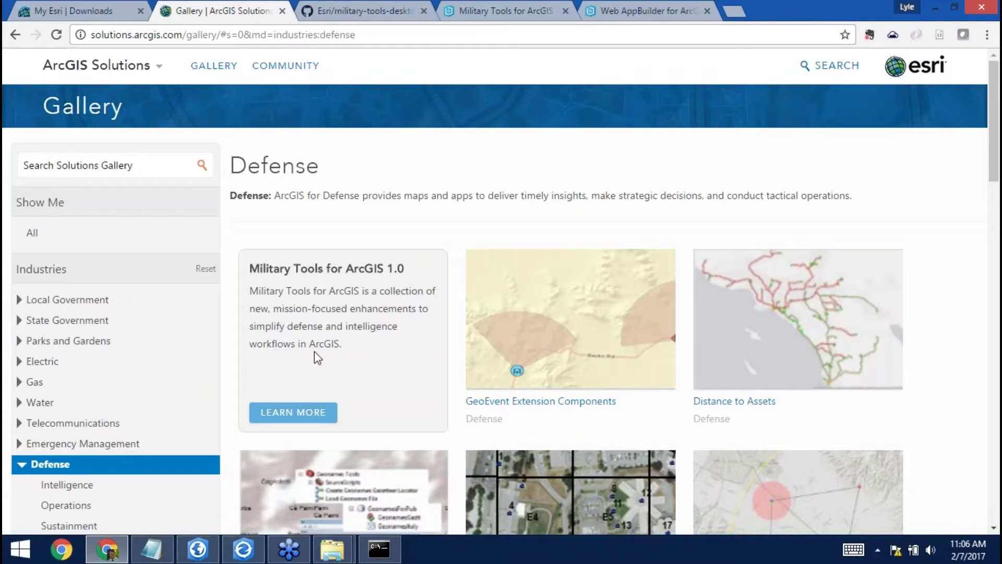
pyautogui.click(316, 412)
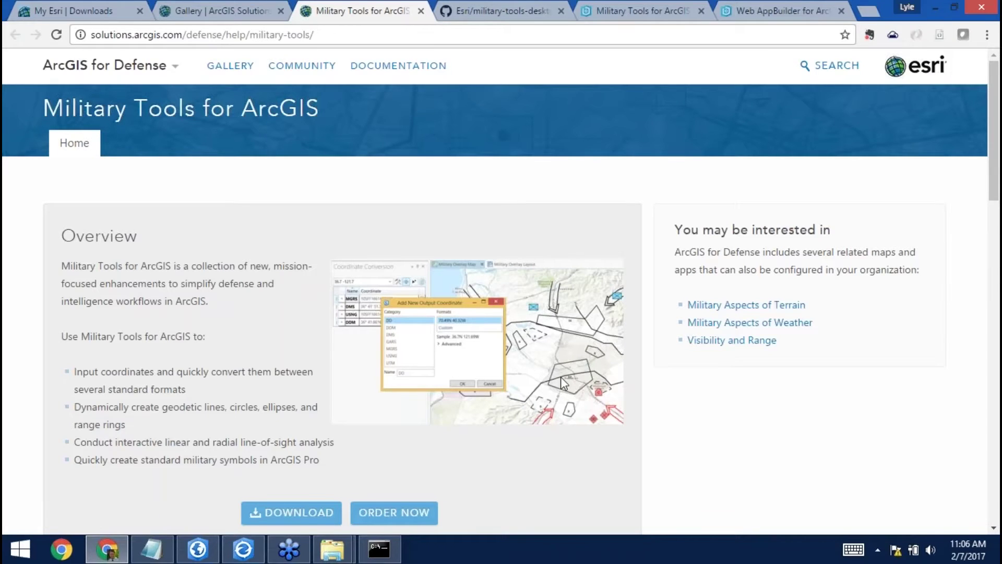
pyautogui.scroll(-5, 563, 384)
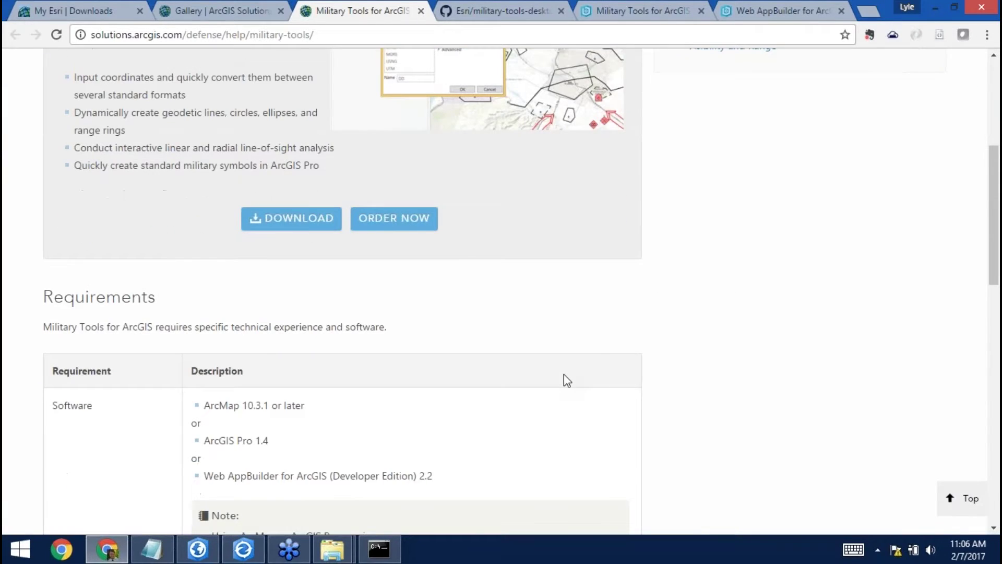
pyautogui.scroll(-3, 567, 380)
pyautogui.scroll(5, 567, 380)
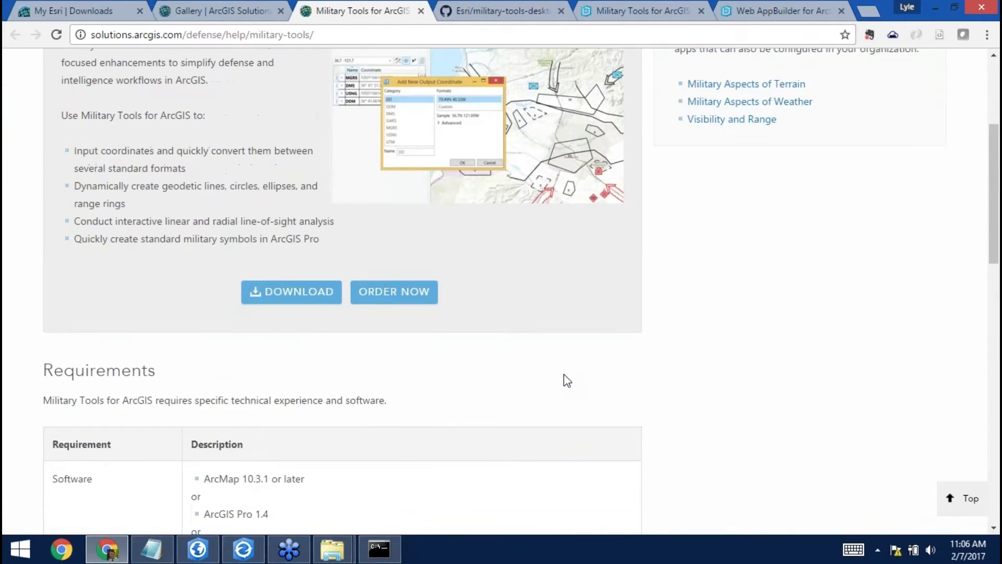
pyautogui.scroll(3, 567, 380)
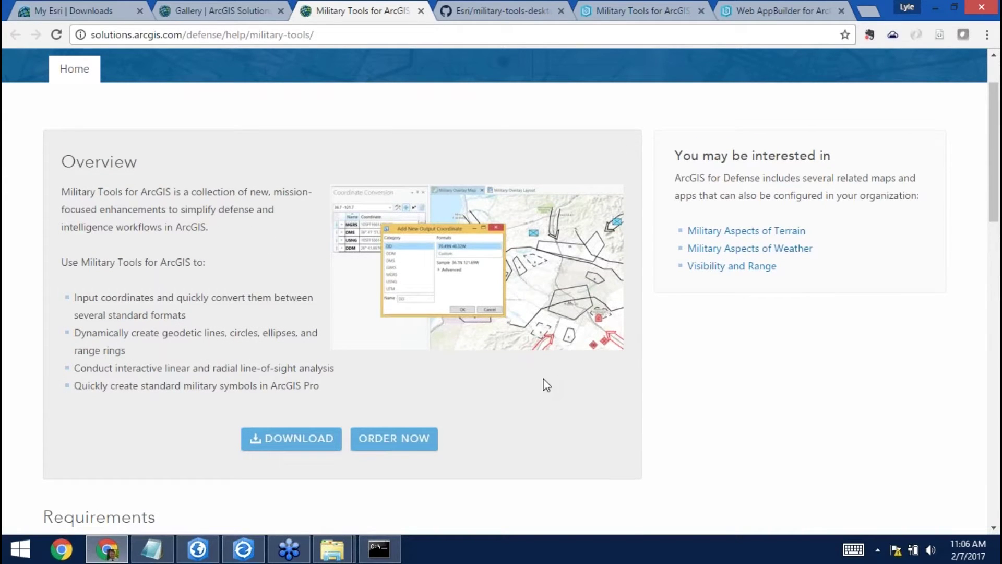
# View and close the Military Tools DVD order form, then go to the MilitaryToolsforArcGIS1.0.zip download page.
pyautogui.click(404, 443)
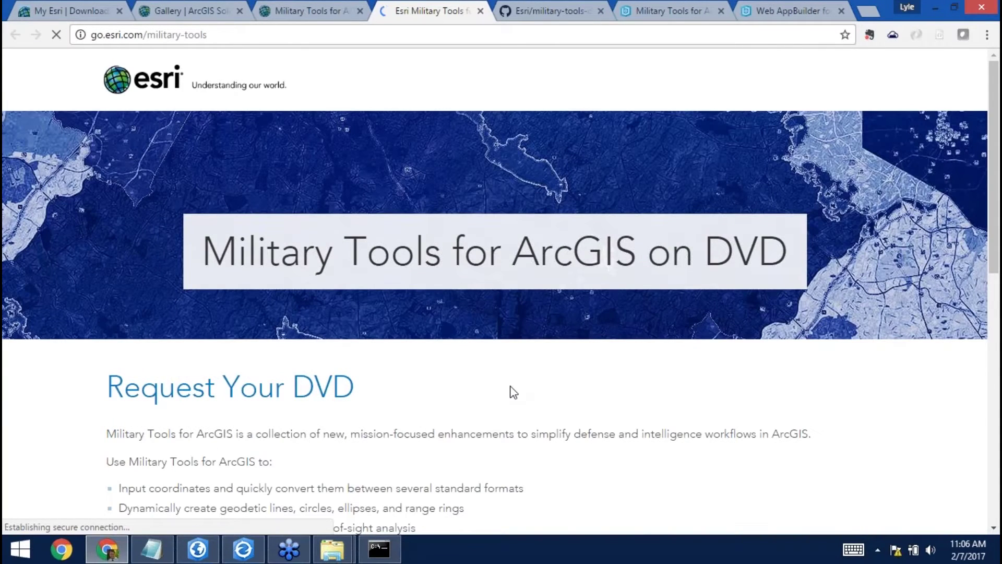
pyautogui.scroll(-7, 512, 394)
pyautogui.scroll(-4, 572, 364)
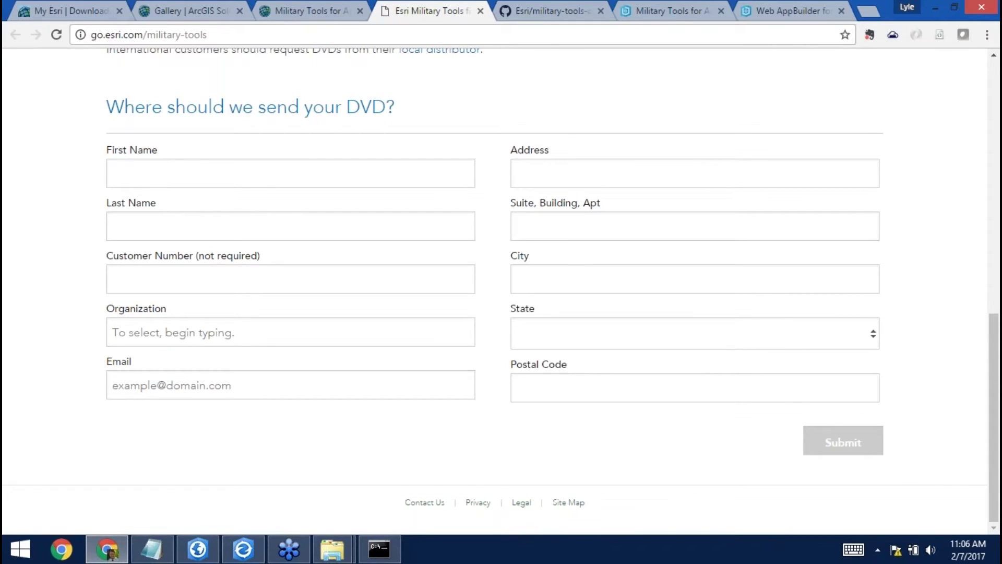
pyautogui.click(480, 11)
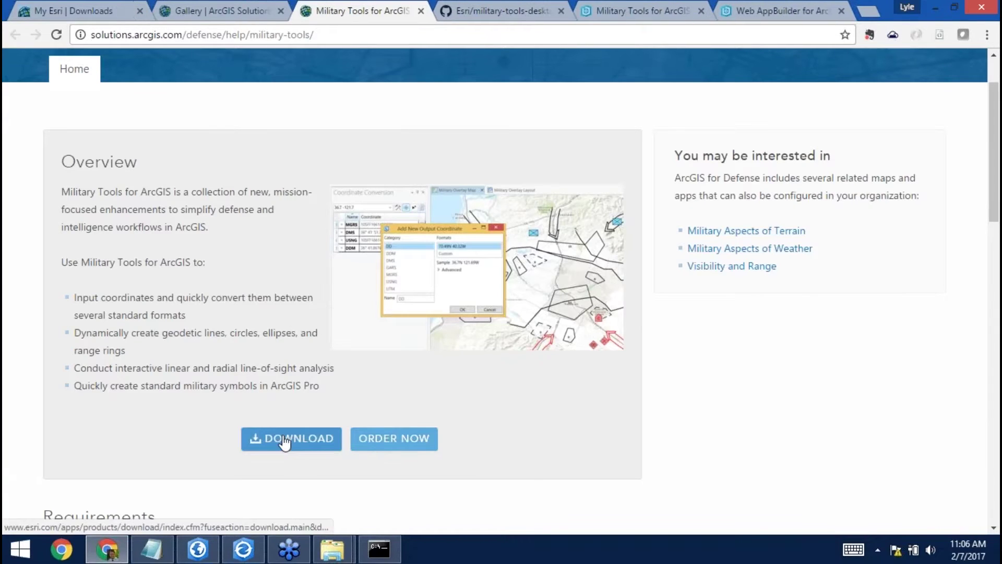
pyautogui.click(284, 440)
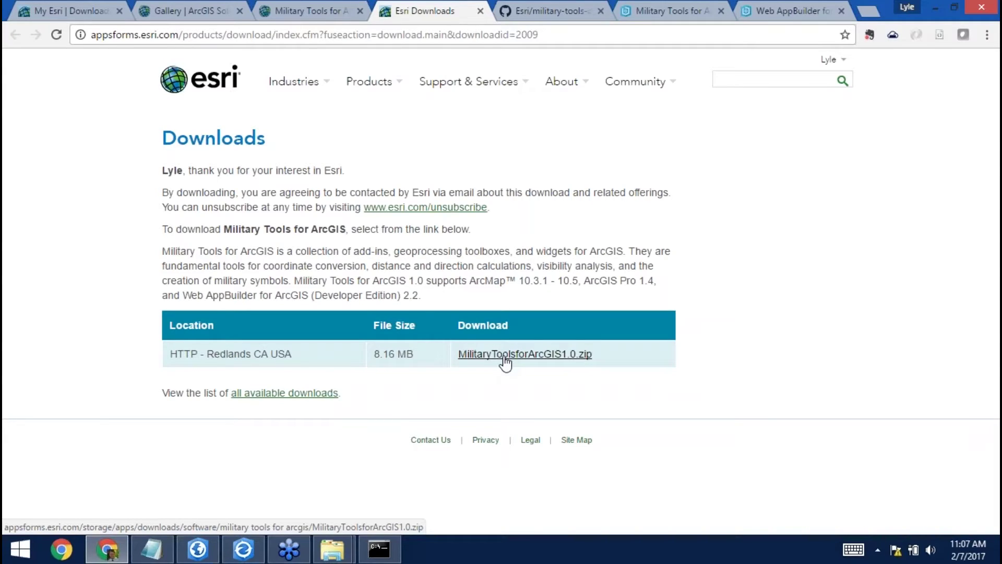
# Switch to the Esri military-tools-desktop-addins GitHub repo and read the README's Features section.
pyautogui.click(562, 10)
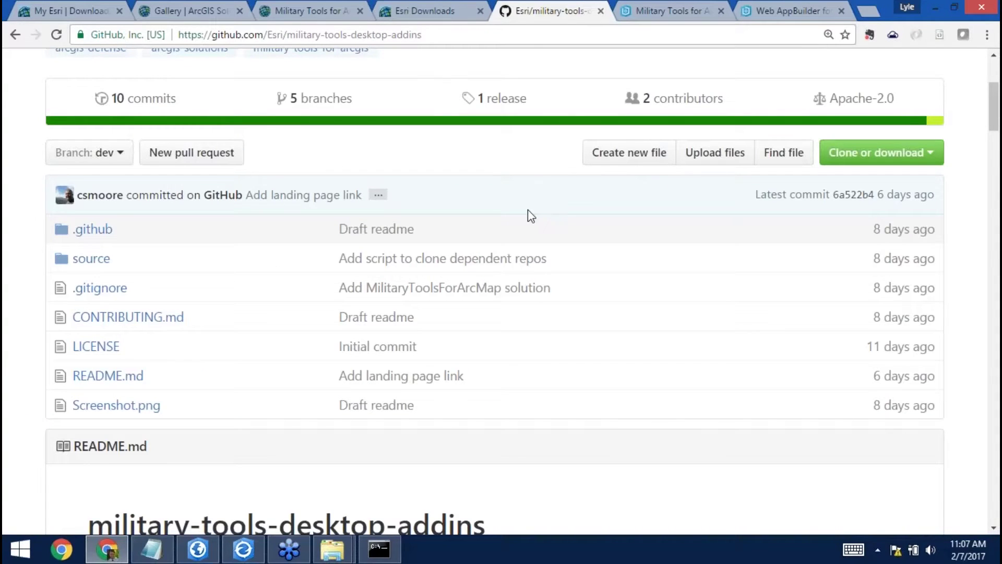
pyautogui.scroll(3, 528, 214)
pyautogui.scroll(2, 531, 215)
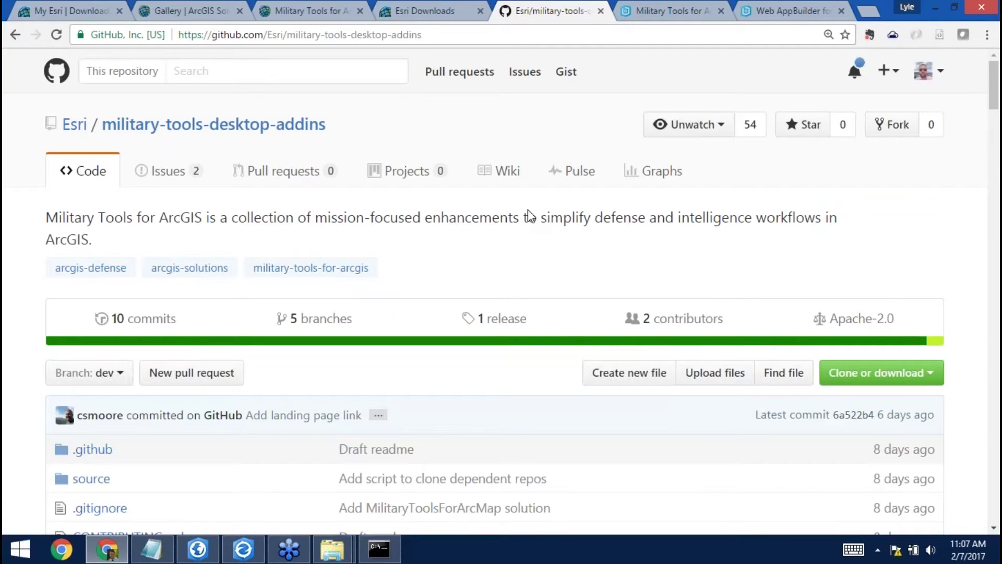
pyautogui.scroll(-7, 556, 238)
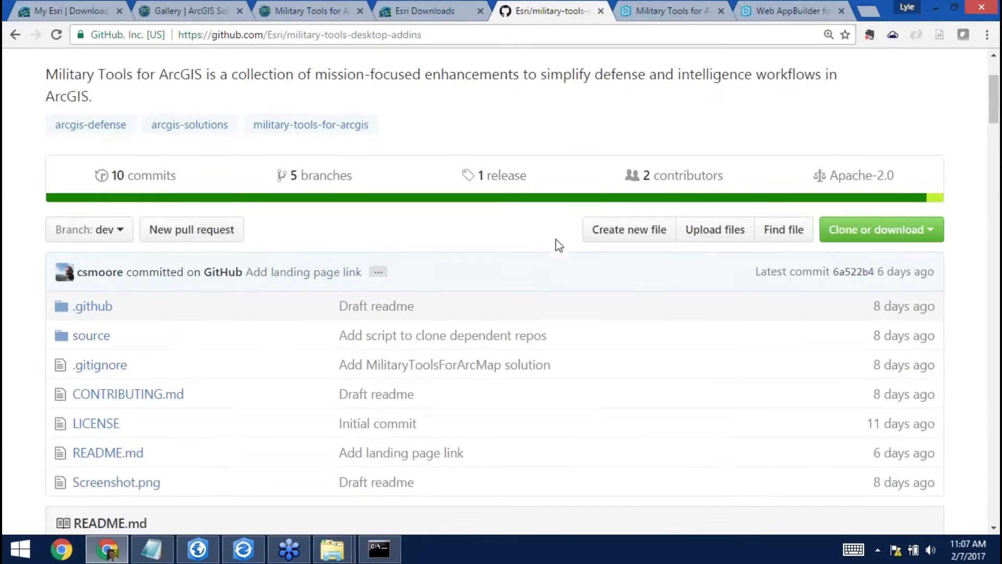
pyautogui.scroll(-5, 558, 247)
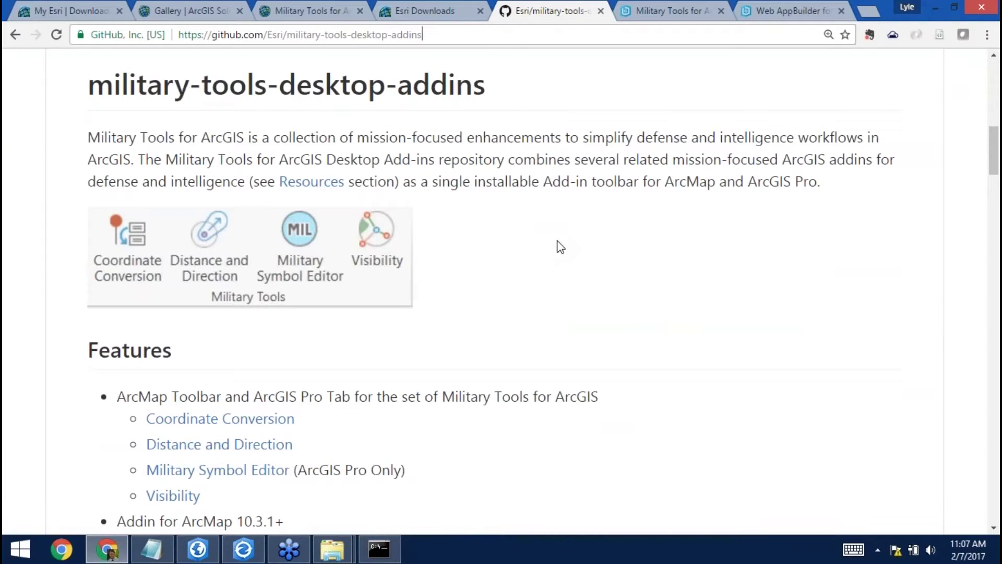
pyautogui.click(332, 548)
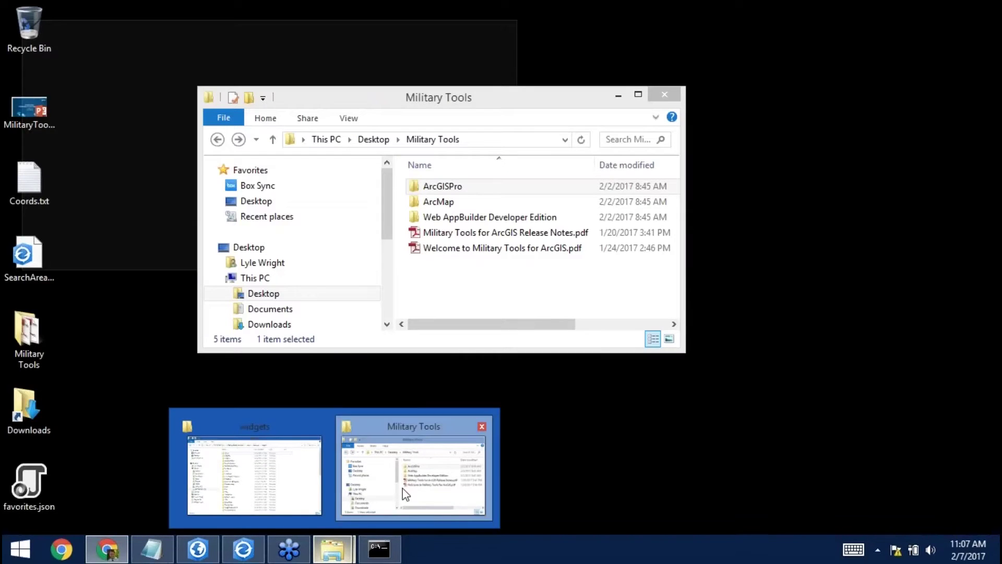
# Install MilitaryToolsforArcGISPro.esriAddinX from the Military Tools ArcGISPro\Addins folder.
pyautogui.click(406, 495)
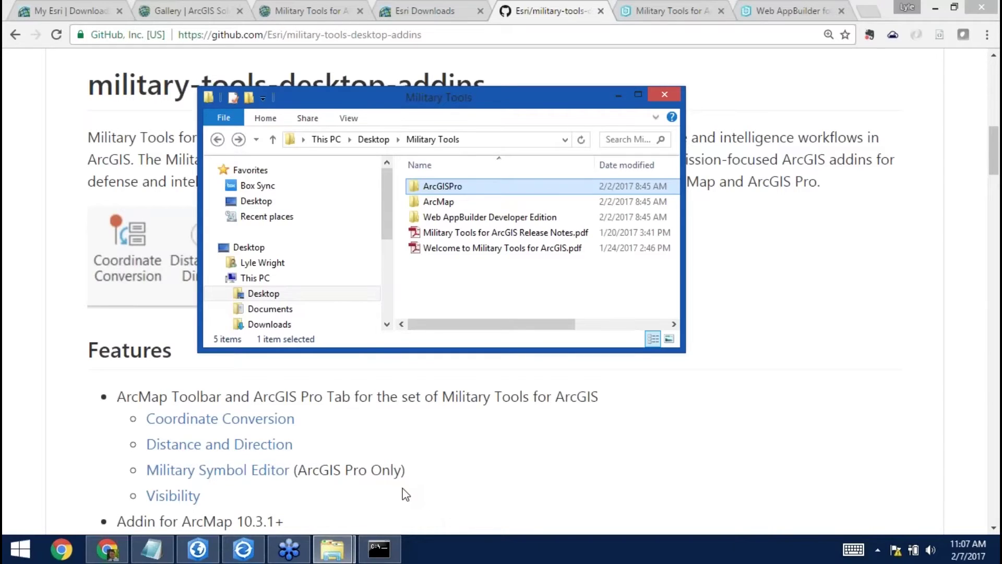
pyautogui.doubleClick(452, 187)
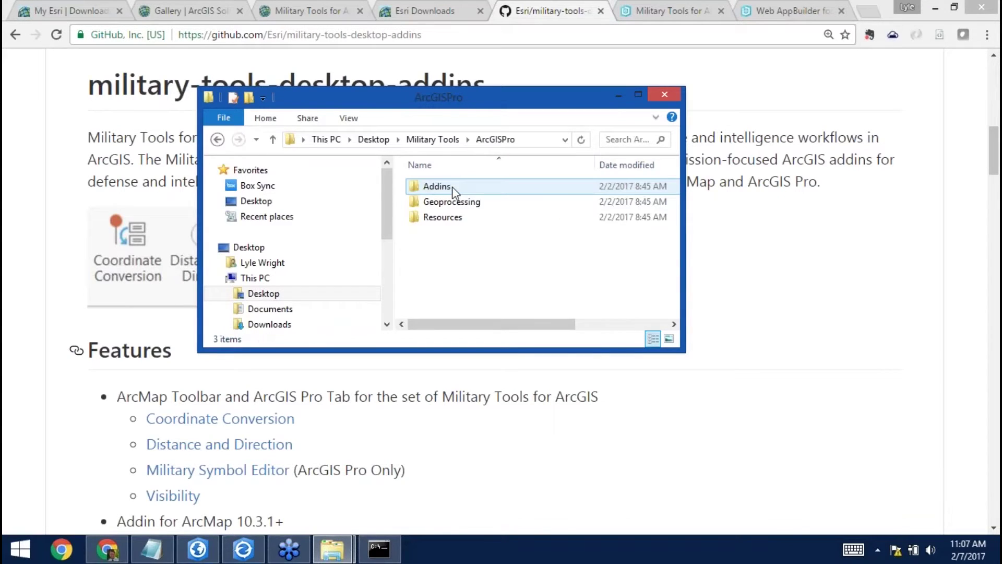
pyautogui.doubleClick(453, 186)
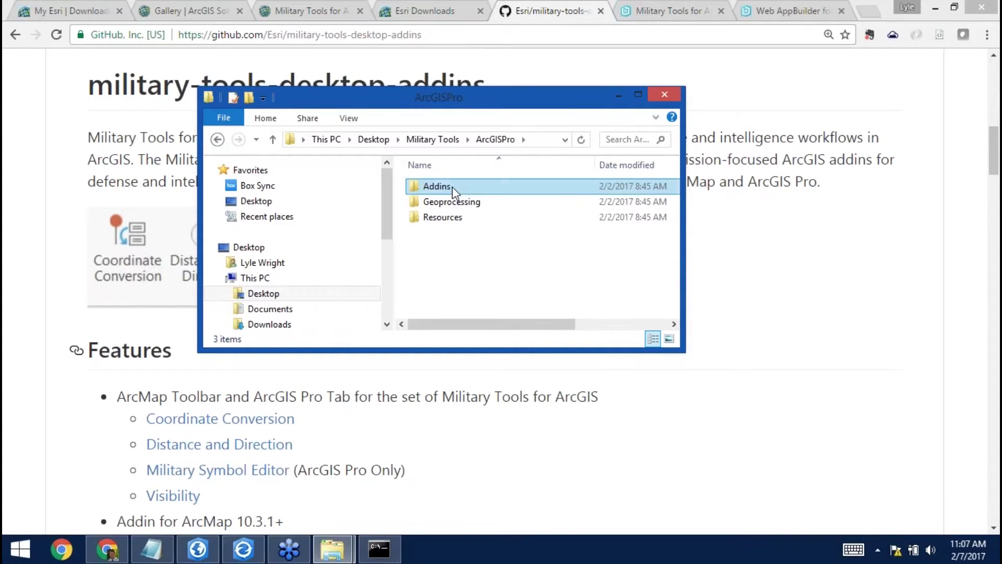
pyautogui.doubleClick(465, 188)
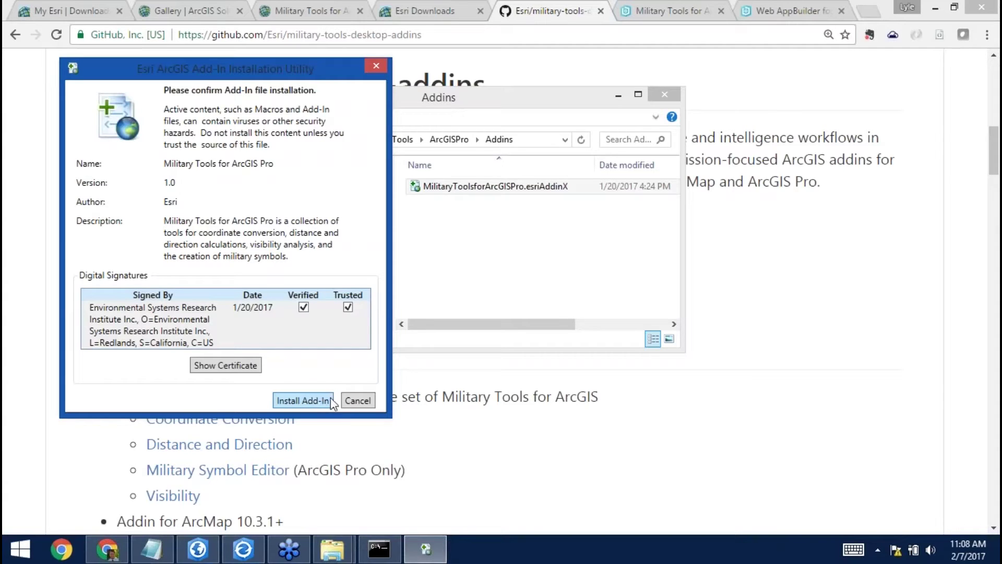
pyautogui.click(378, 64)
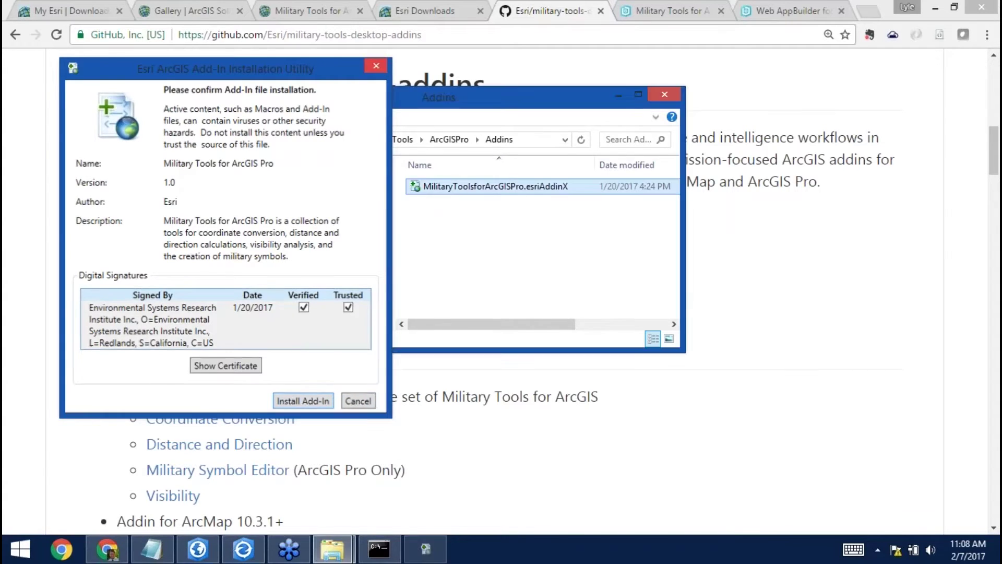
pyautogui.click(217, 139)
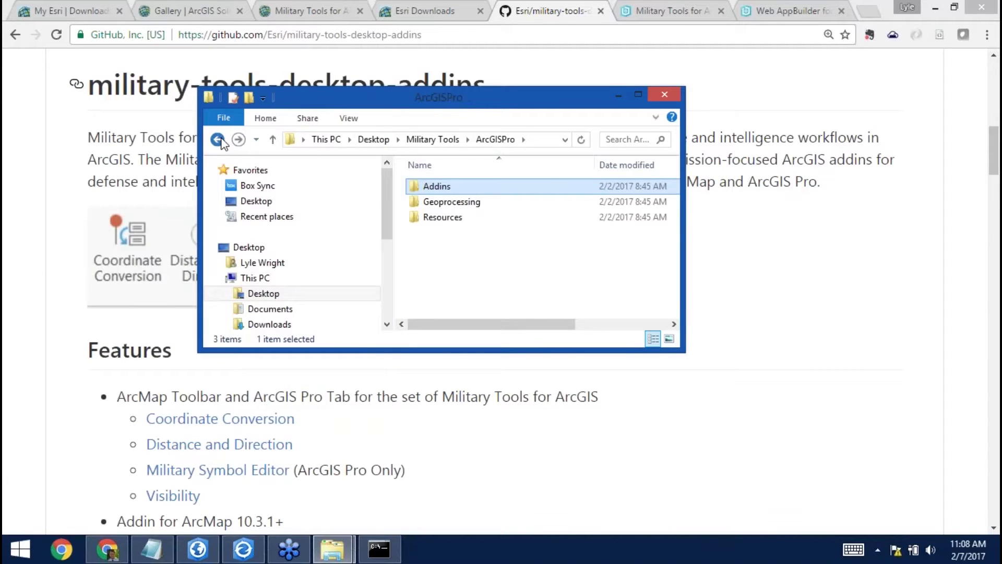
pyautogui.click(217, 139)
# Launch and close the MilitaryToolsforArcMap.esriAddIn installer, then open ArcMap's Geoprocessing folder with Military_Tools_arcmap.tbx.
pyautogui.doubleClick(434, 202)
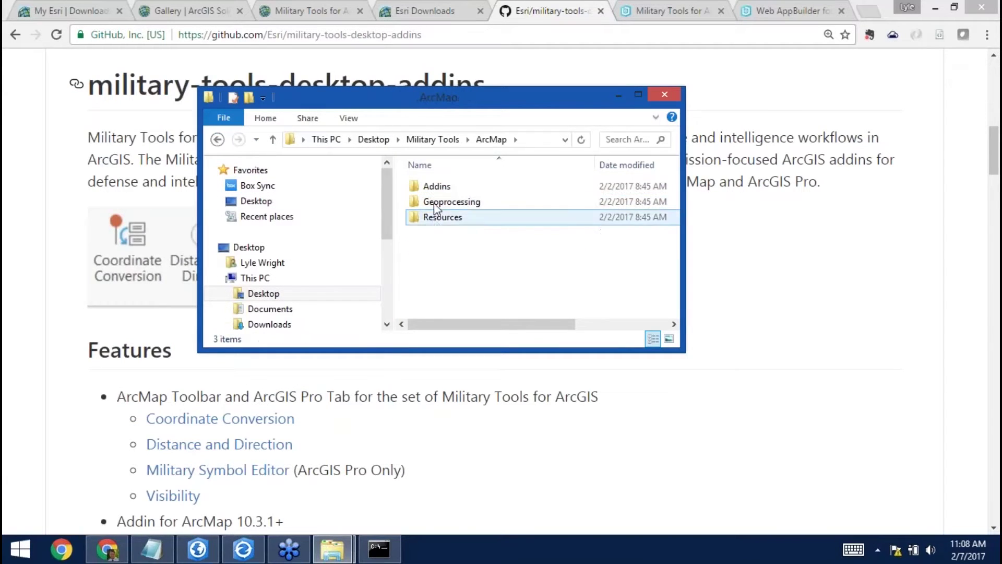
pyautogui.doubleClick(432, 186)
pyautogui.doubleClick(458, 187)
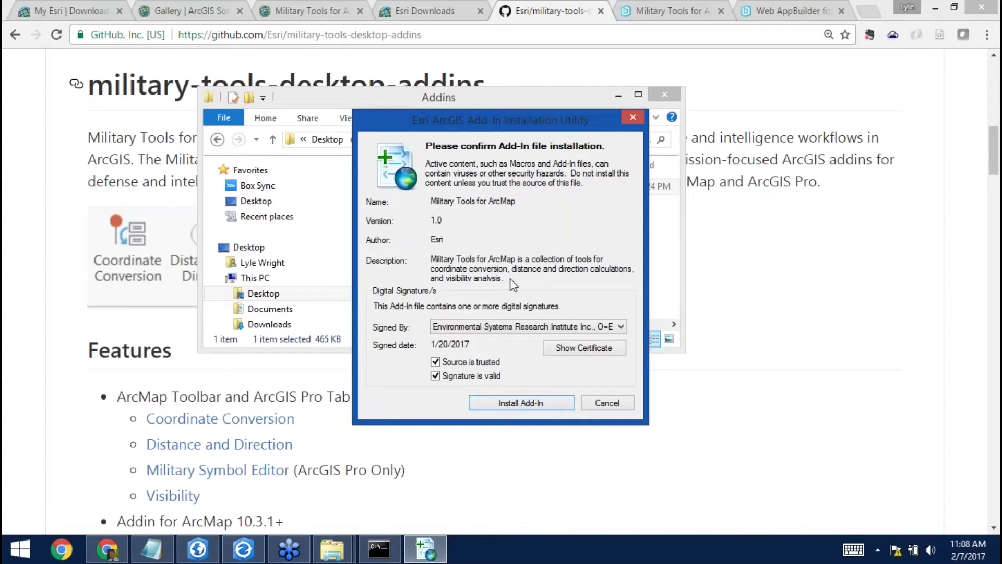
pyautogui.click(632, 117)
pyautogui.click(218, 140)
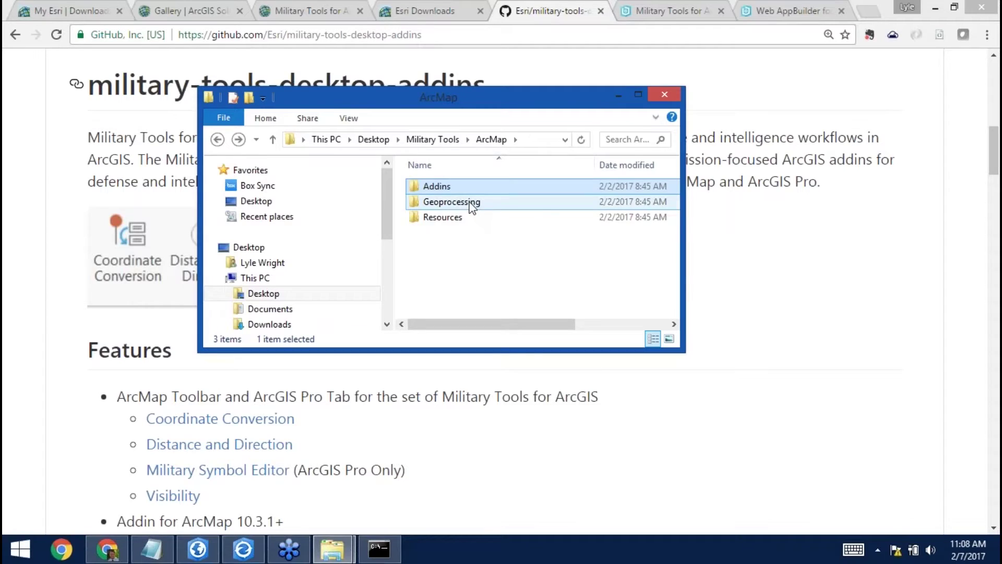
pyautogui.doubleClick(451, 202)
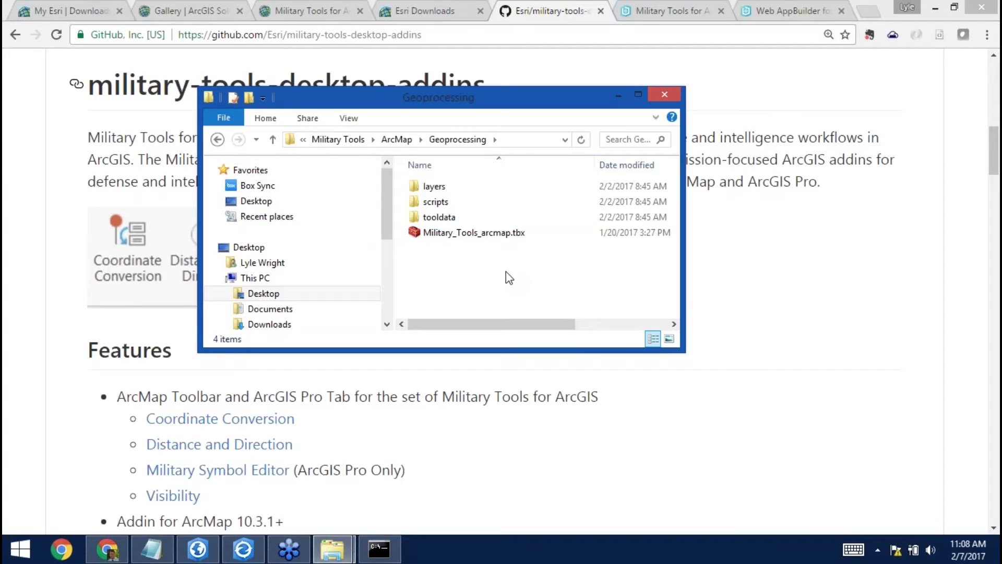
# Select the CoordinateConversion, DistanceAndDirection and Visibility folders in Web AppBuilder Developer Edition\Widgets.
pyautogui.click(217, 140)
pyautogui.click(217, 140)
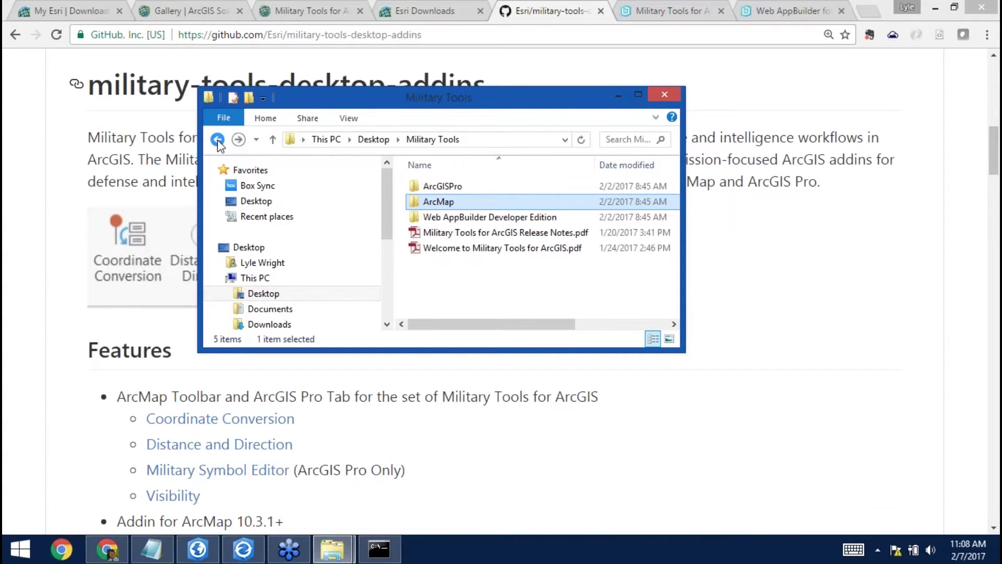
pyautogui.doubleClick(434, 217)
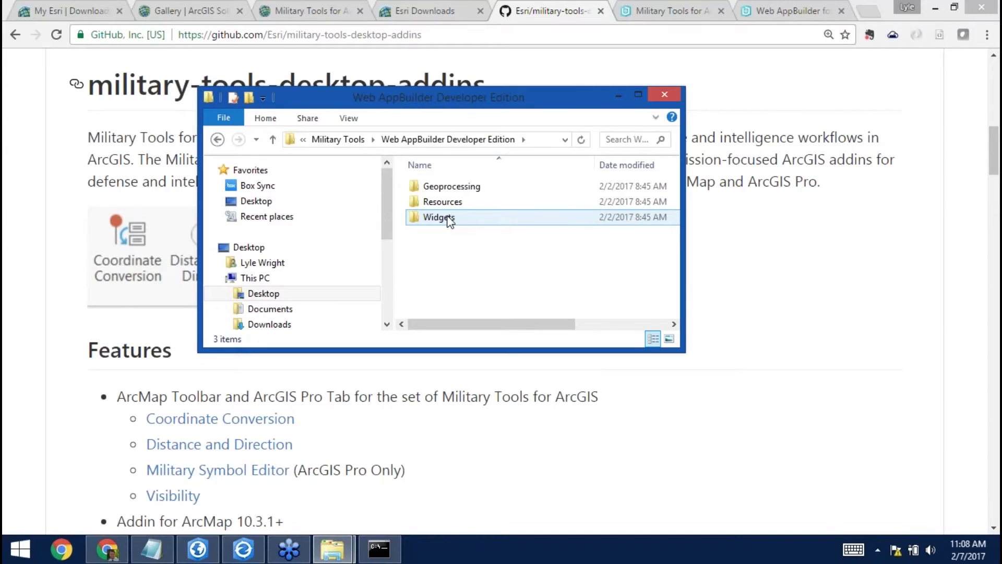
pyautogui.doubleClick(448, 218)
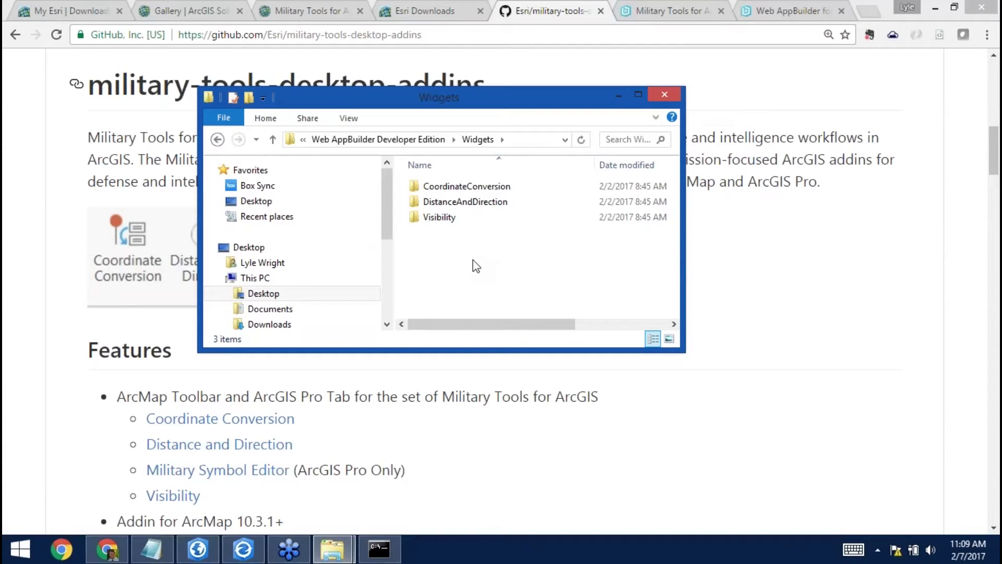
pyautogui.moveTo(476, 249); pyautogui.dragTo(419, 178)
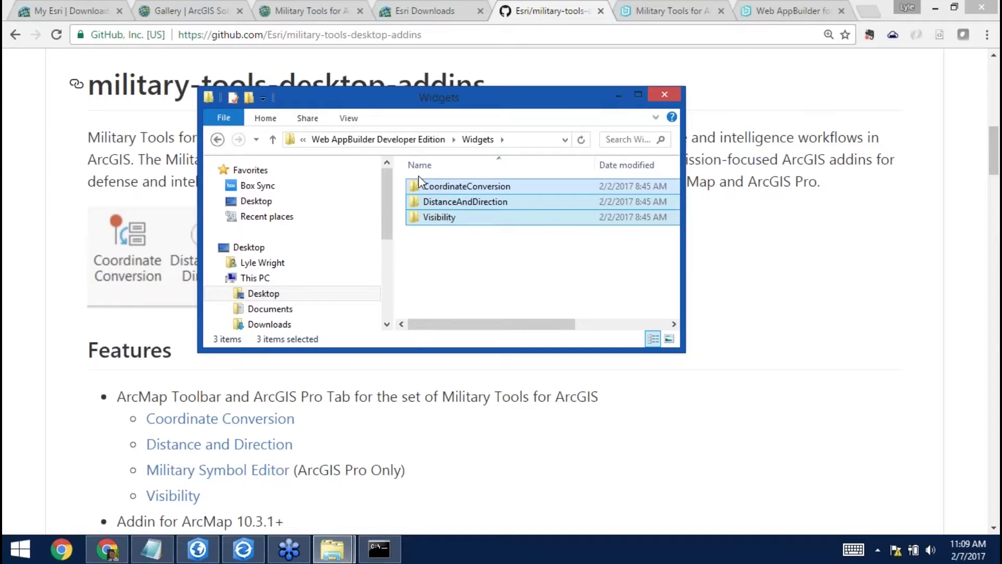
# Confirm the CoordinateConversion widget is in Web AppBuilder's stemapp\widgets folder and close both folder windows.
pyautogui.click(333, 549)
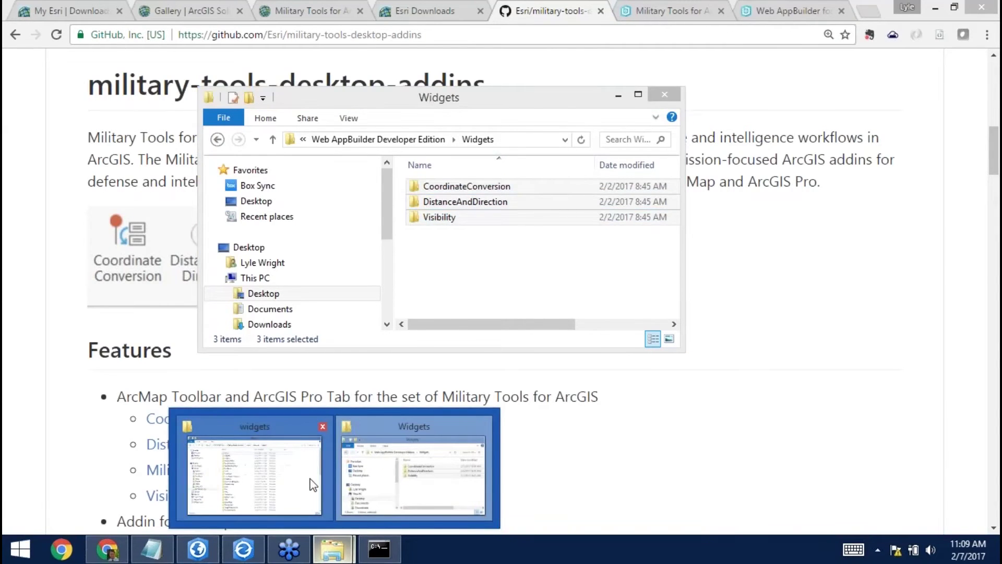
pyautogui.click(312, 485)
pyautogui.click(510, 289)
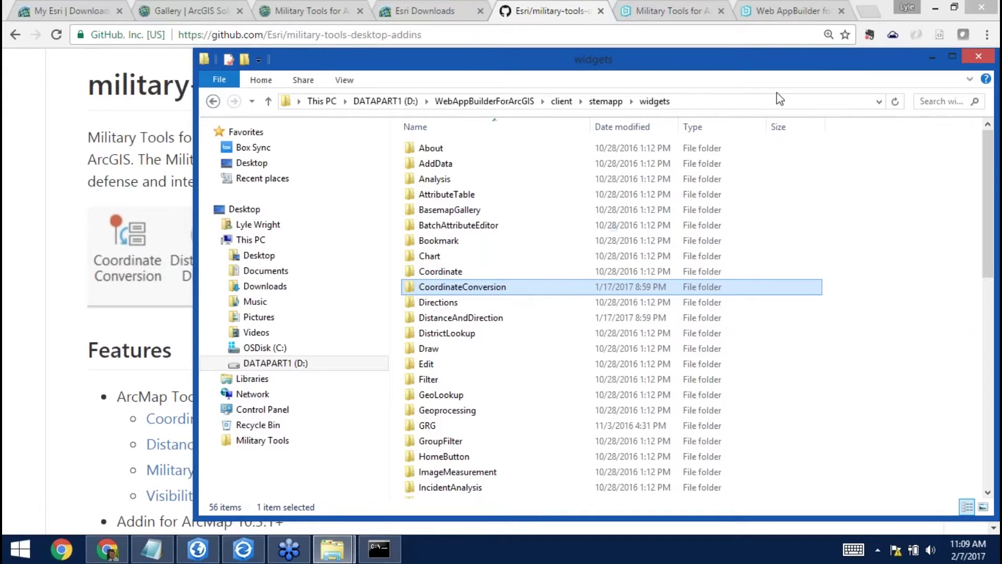
pyautogui.moveTo(812, 68); pyautogui.dragTo(727, 64)
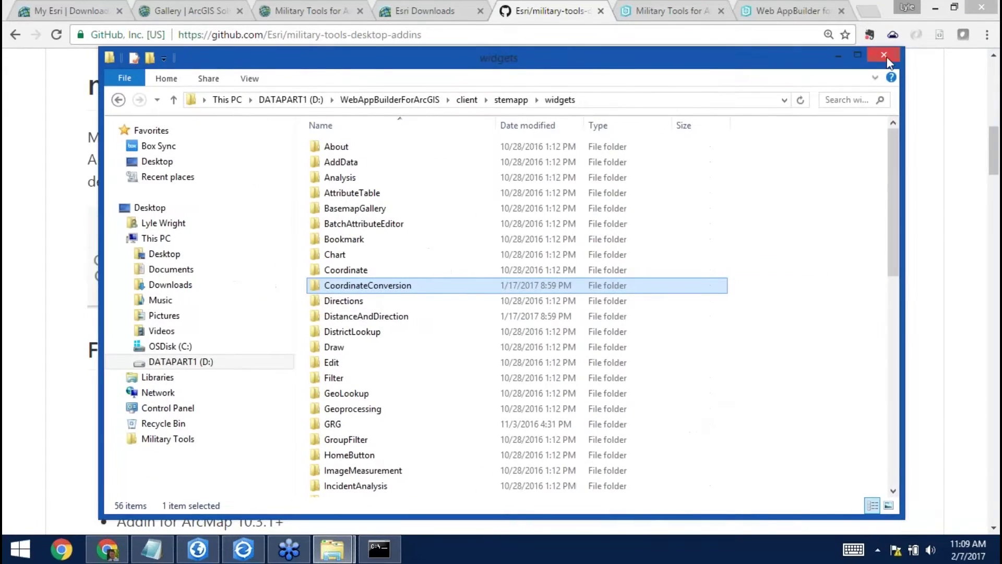
pyautogui.click(903, 55)
pyautogui.click(672, 101)
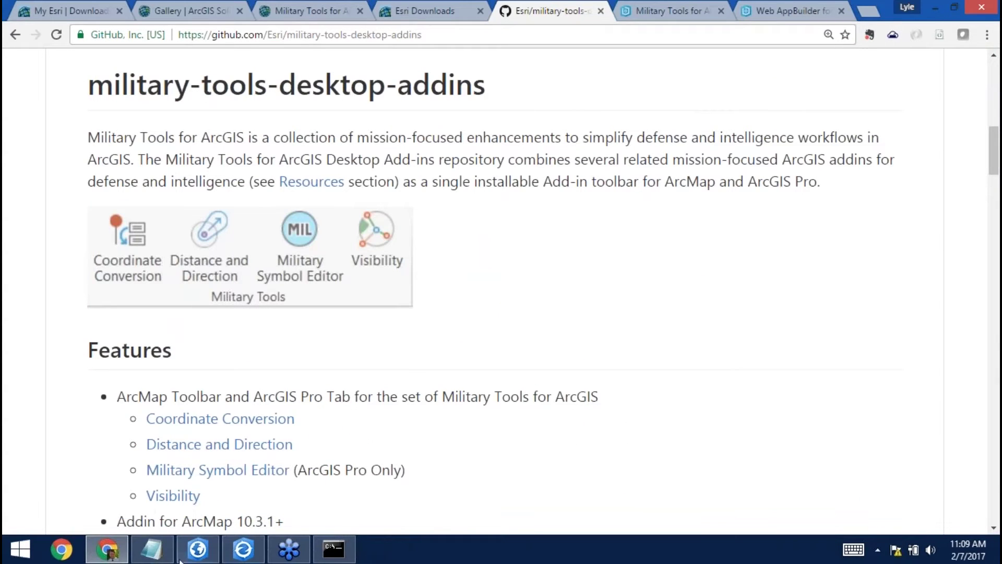
# In ArcGIS Pro, open the Coordinate Conversion, Distance And Direction, Visibility and Military Symbol Editor panes.
pyautogui.moveTo(206, 555)
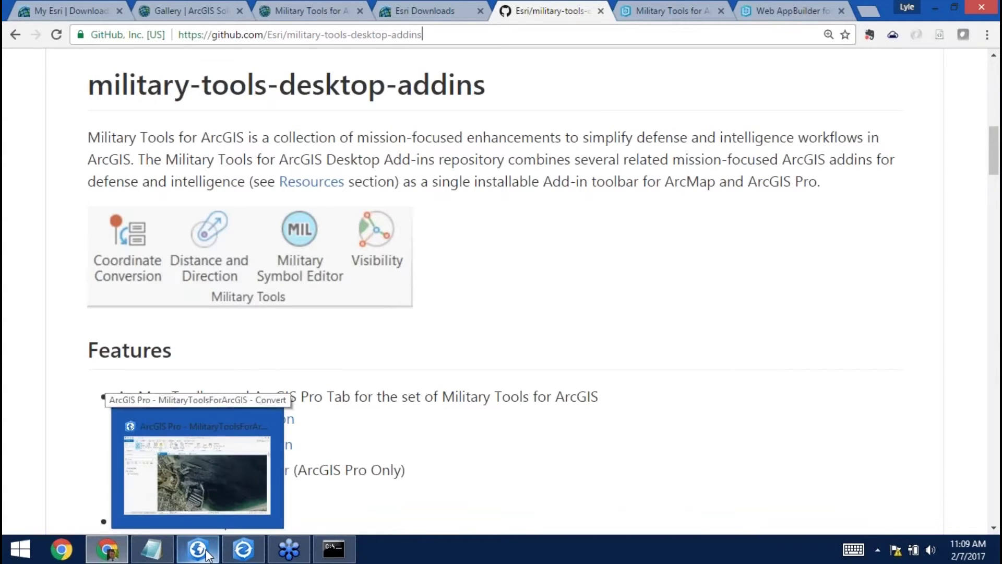
pyautogui.click(206, 552)
pyautogui.click(445, 33)
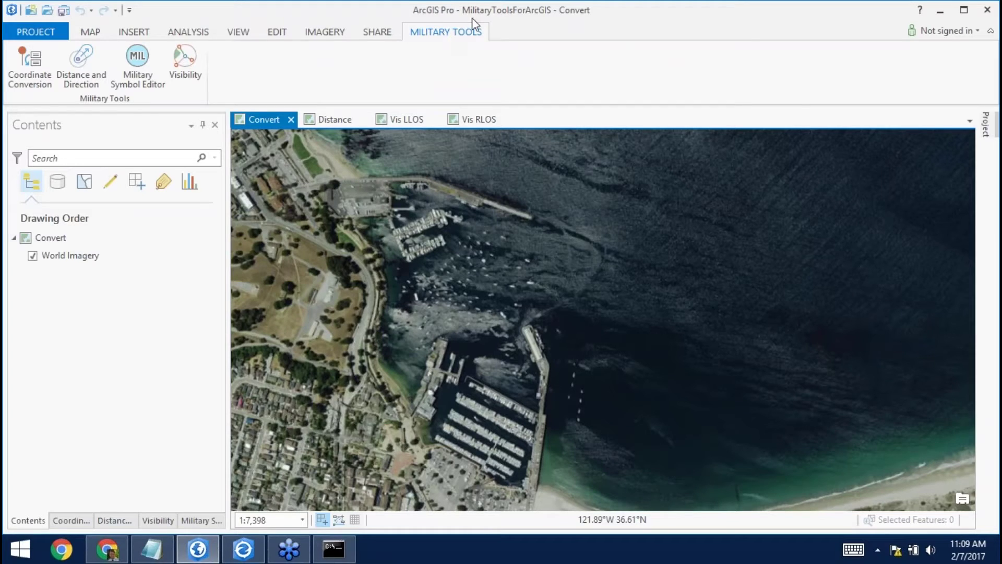
pyautogui.click(39, 68)
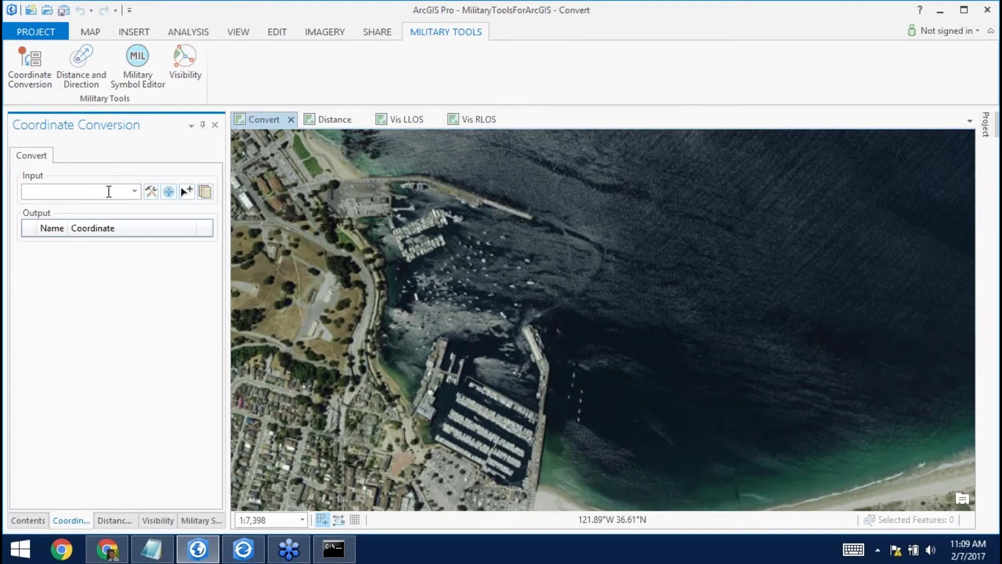
pyautogui.click(82, 73)
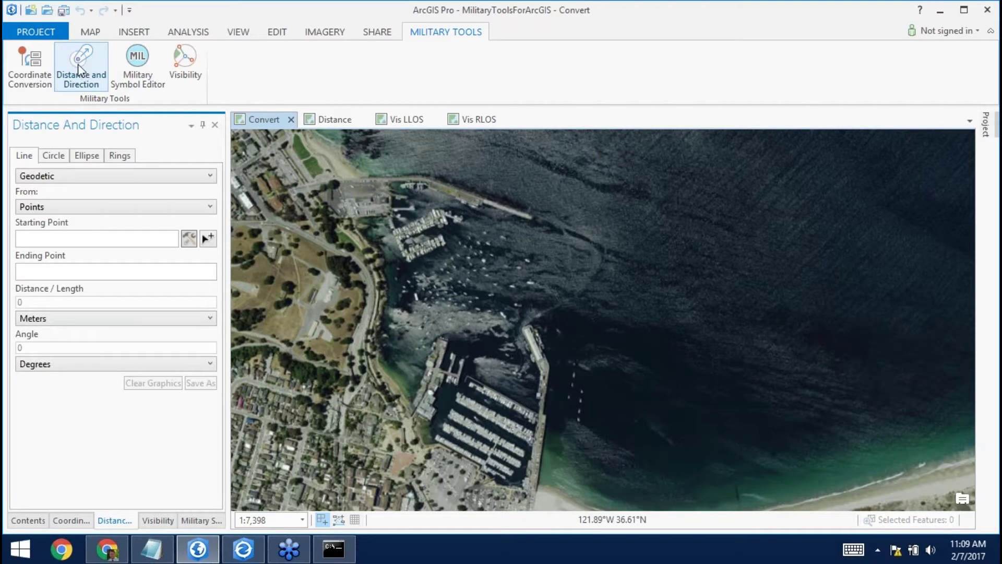
pyautogui.click(188, 60)
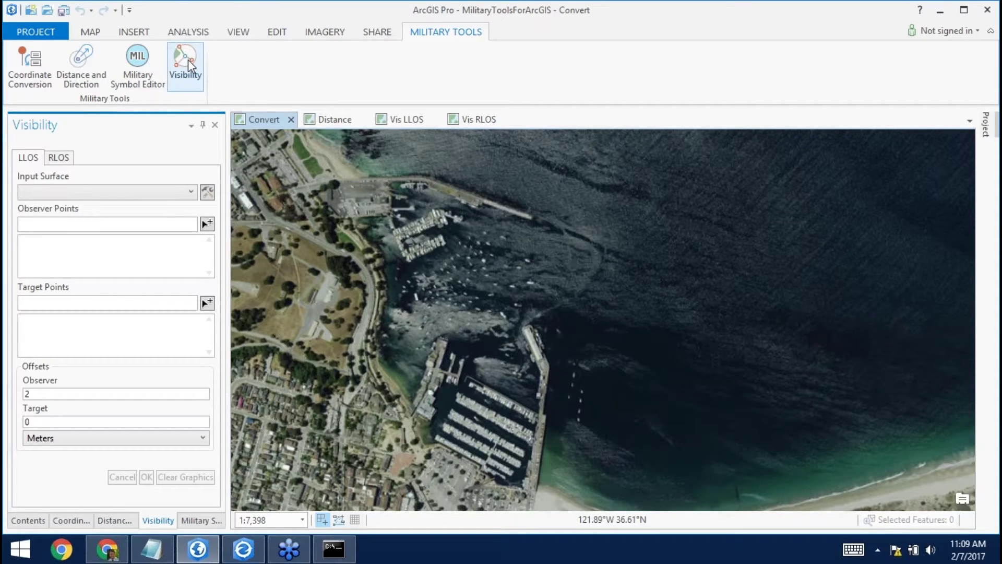
pyautogui.click(147, 60)
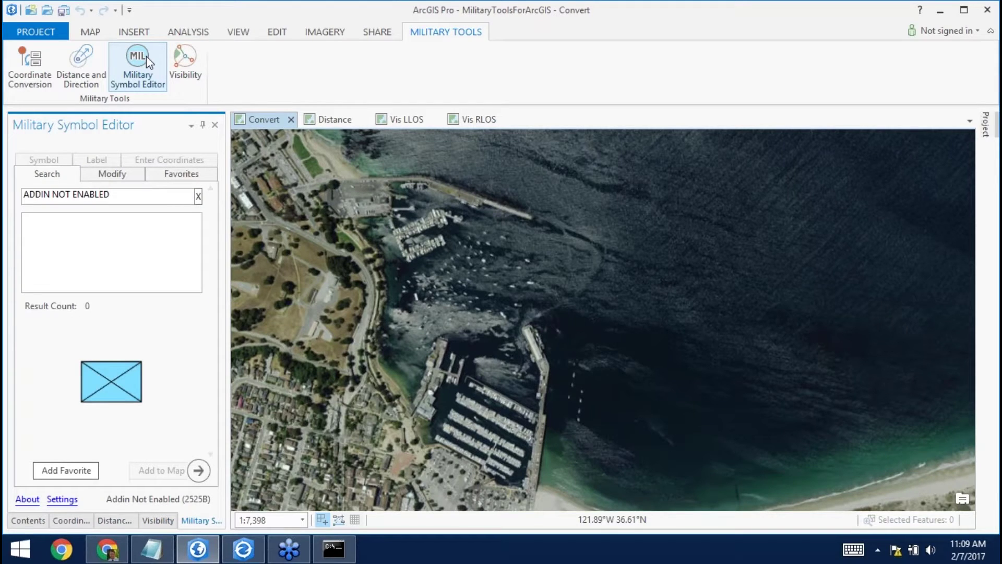
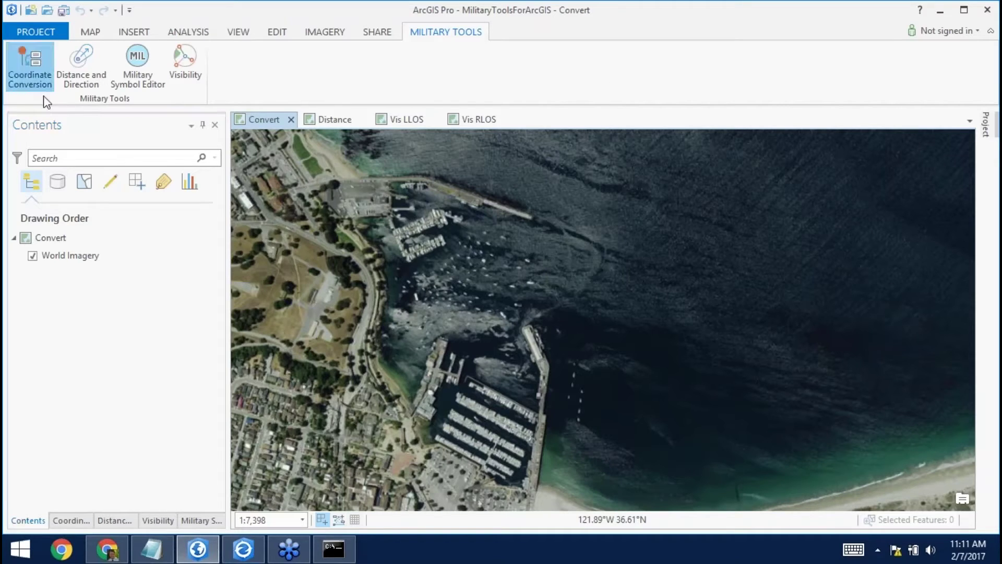
# Open the Coordinate Conversion pane from the Military Tools tab on the Monterey Convert map.
pyautogui.click(31, 78)
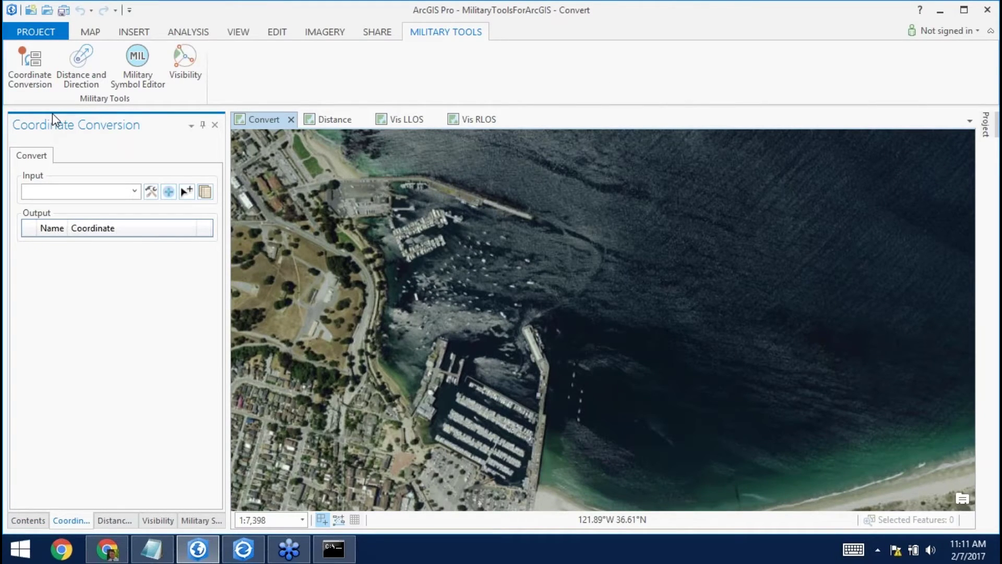
pyautogui.click(151, 192)
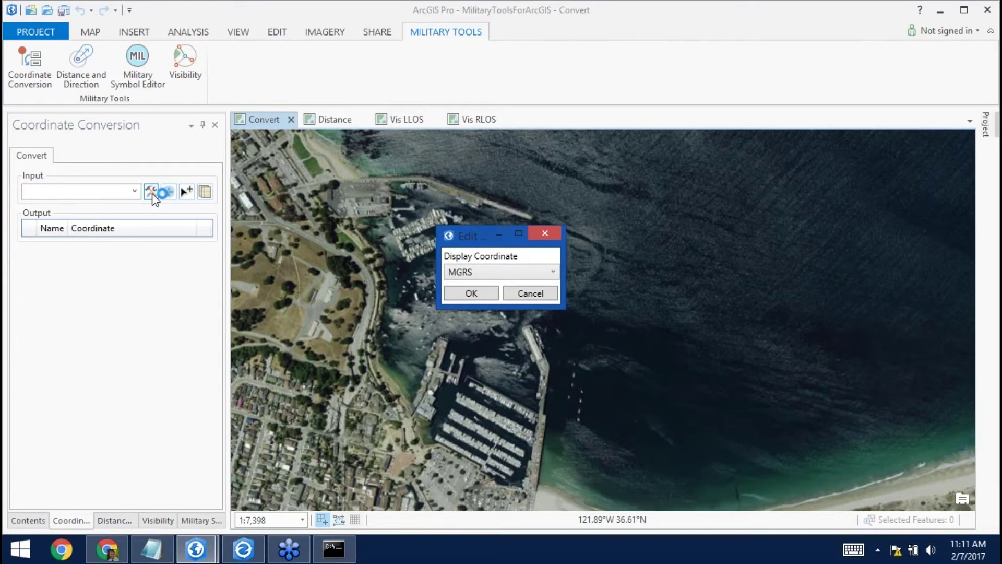
pyautogui.click(552, 272)
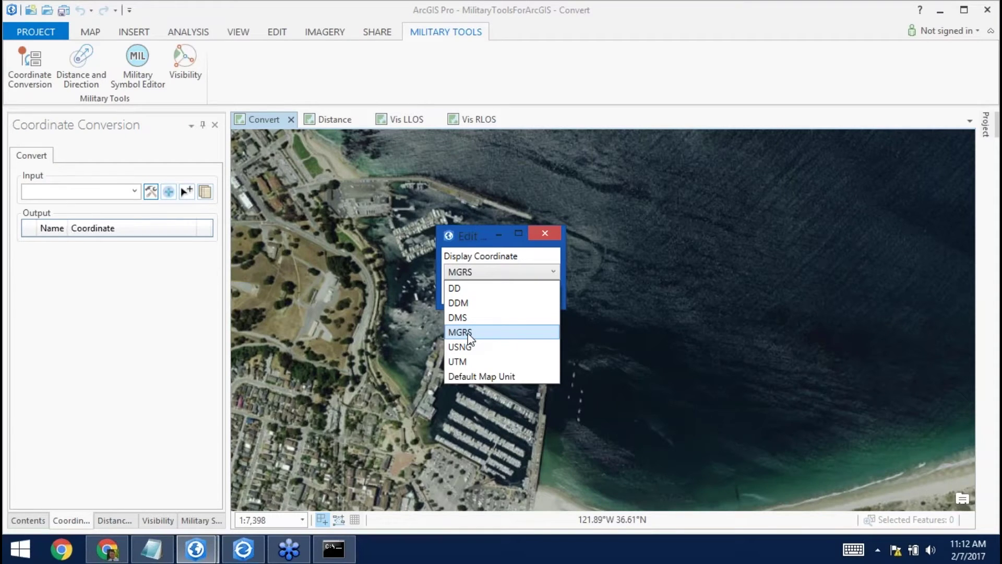
pyautogui.click(469, 334)
pyautogui.click(491, 294)
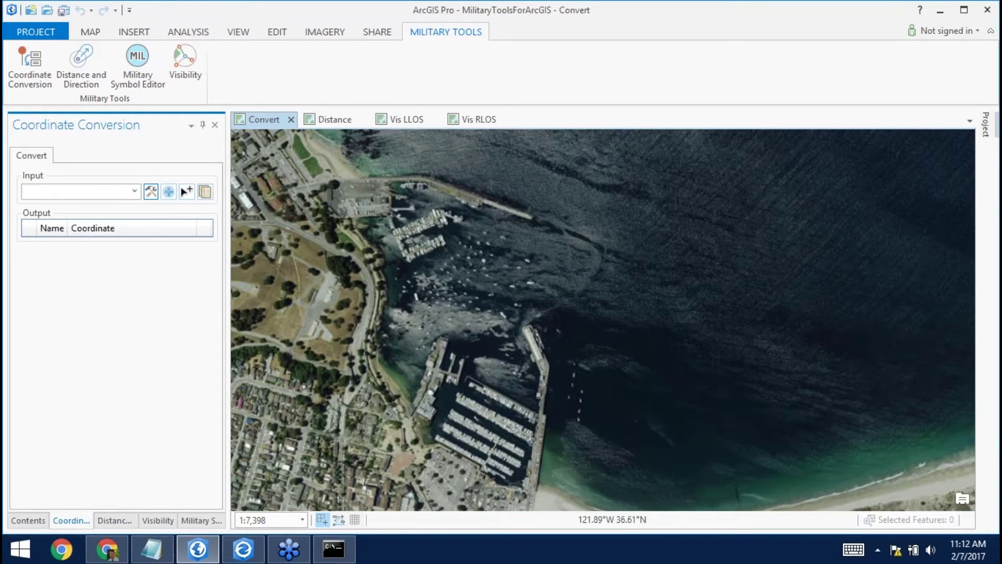
# Add DMS and UTM as output coordinate formats.
pyautogui.click(169, 191)
pyautogui.click(187, 191)
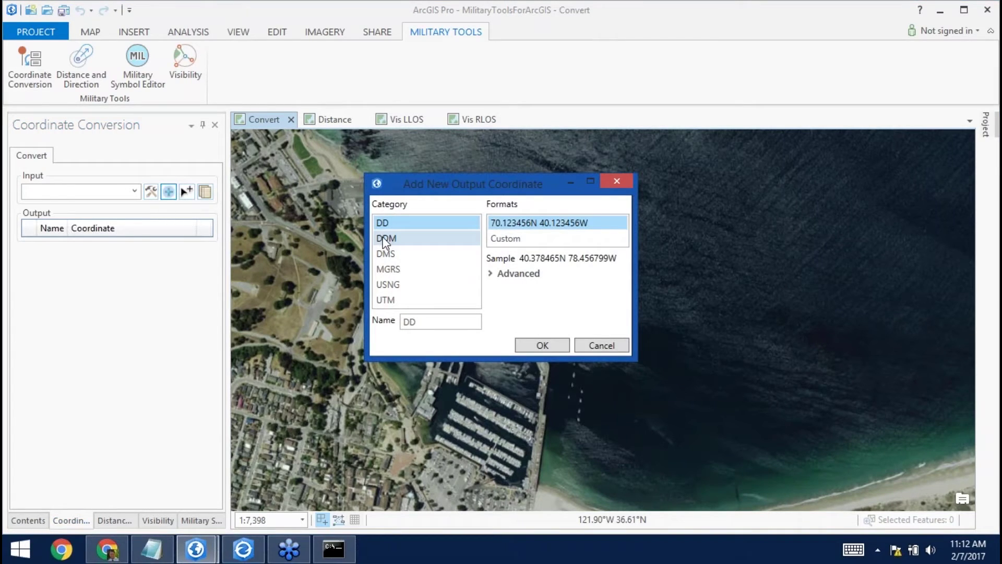
pyautogui.click(386, 253)
pyautogui.click(552, 345)
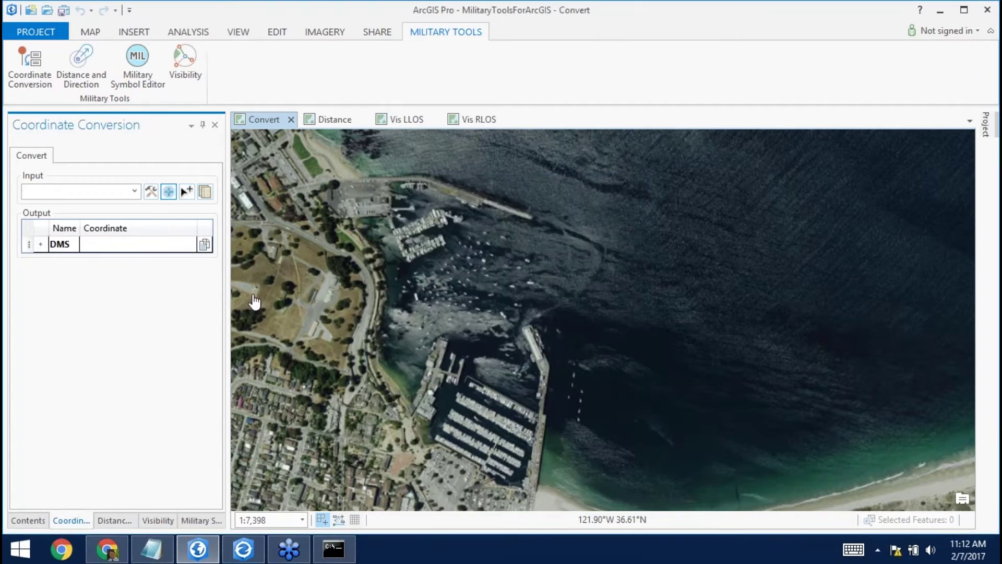
pyautogui.click(170, 193)
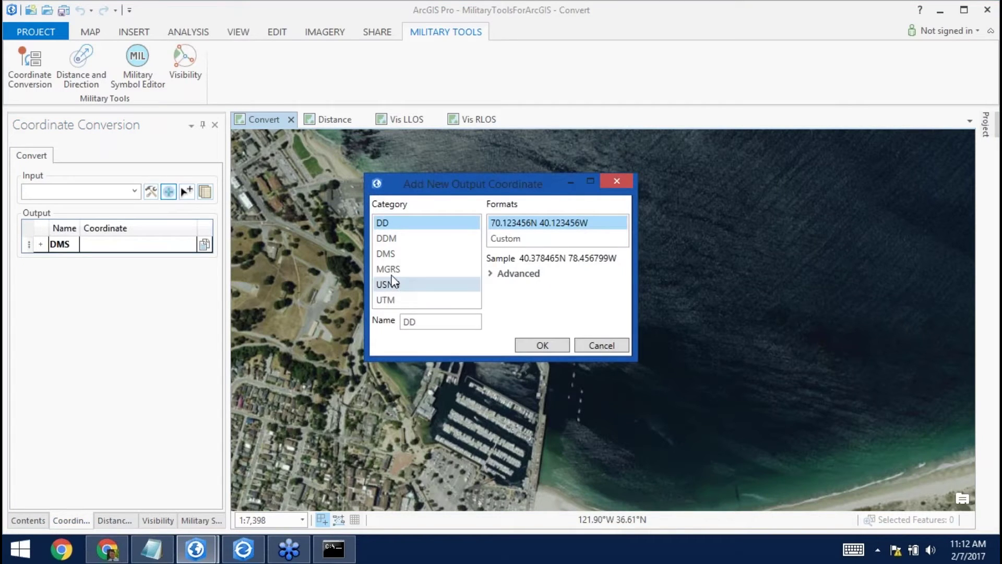
pyautogui.click(387, 300)
pyautogui.click(543, 346)
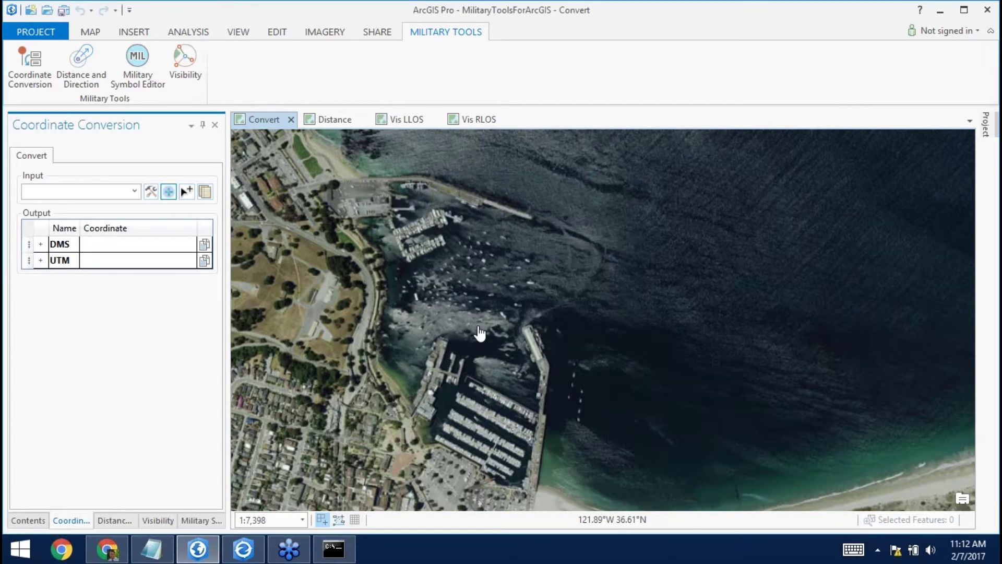
# Add an MGRS output whose advanced pattern spaces the zone, easting and northing.
pyautogui.click(170, 194)
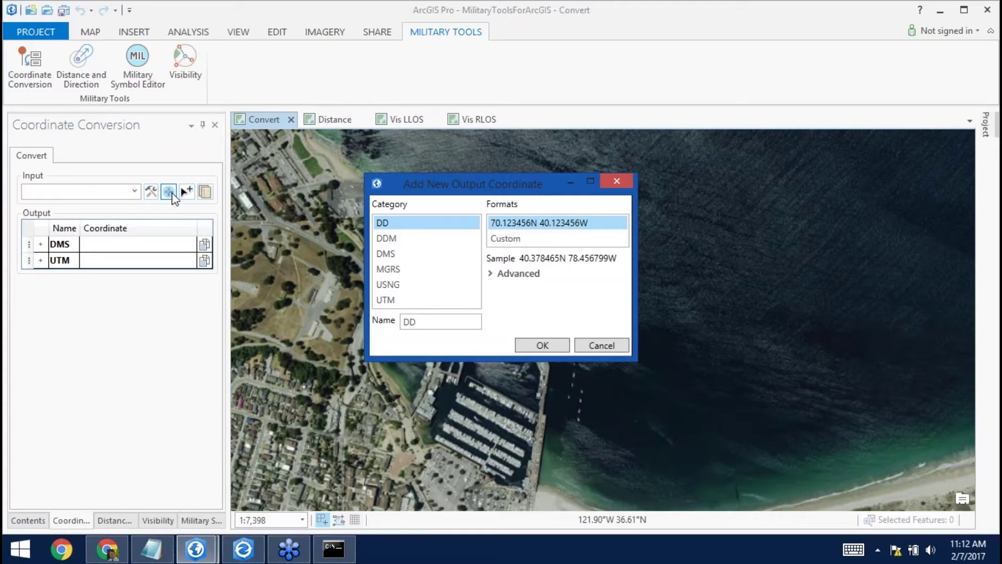
pyautogui.click(386, 269)
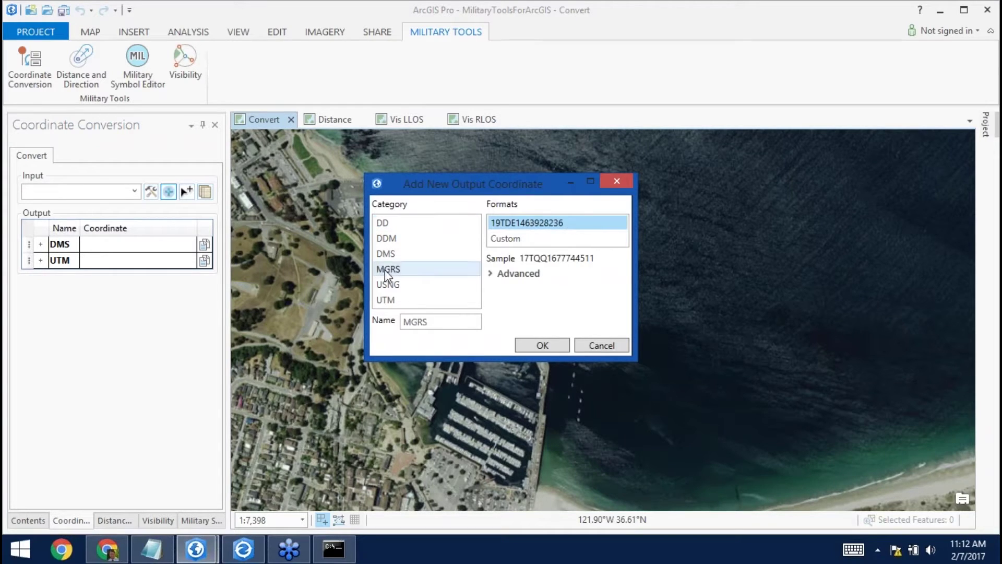
pyautogui.click(495, 273)
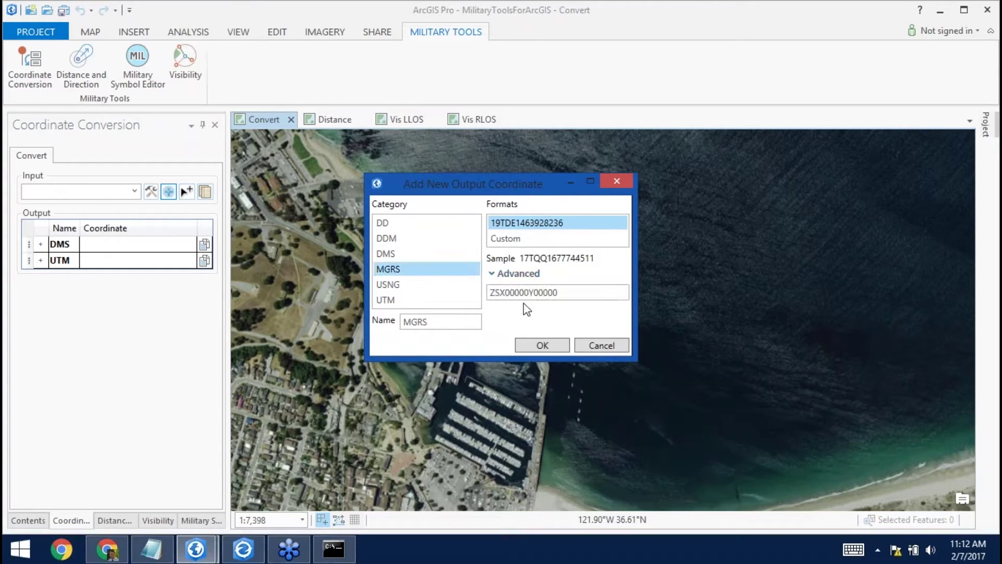
pyautogui.click(531, 293)
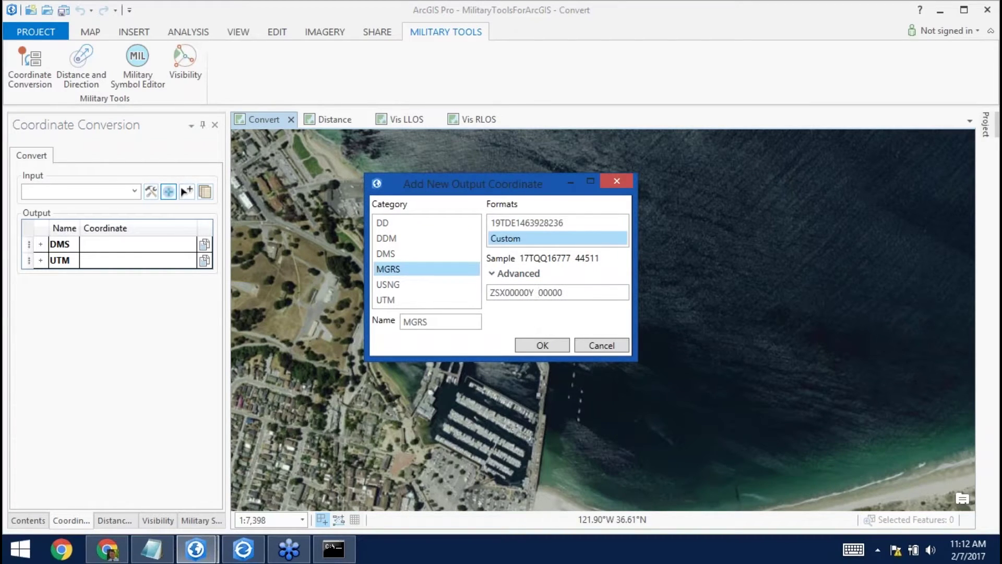
pyautogui.click(507, 293)
pyautogui.click(543, 345)
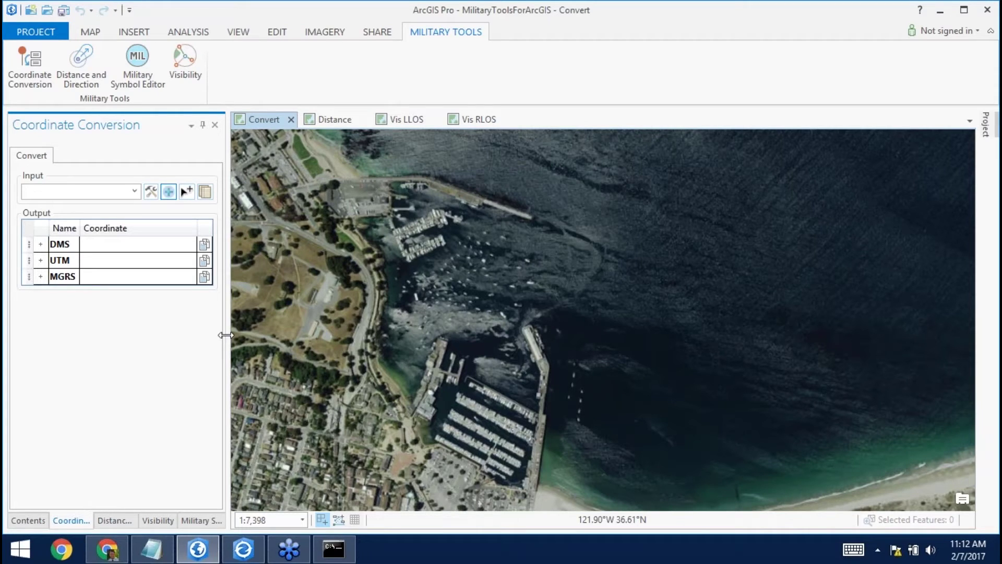
pyautogui.click(187, 191)
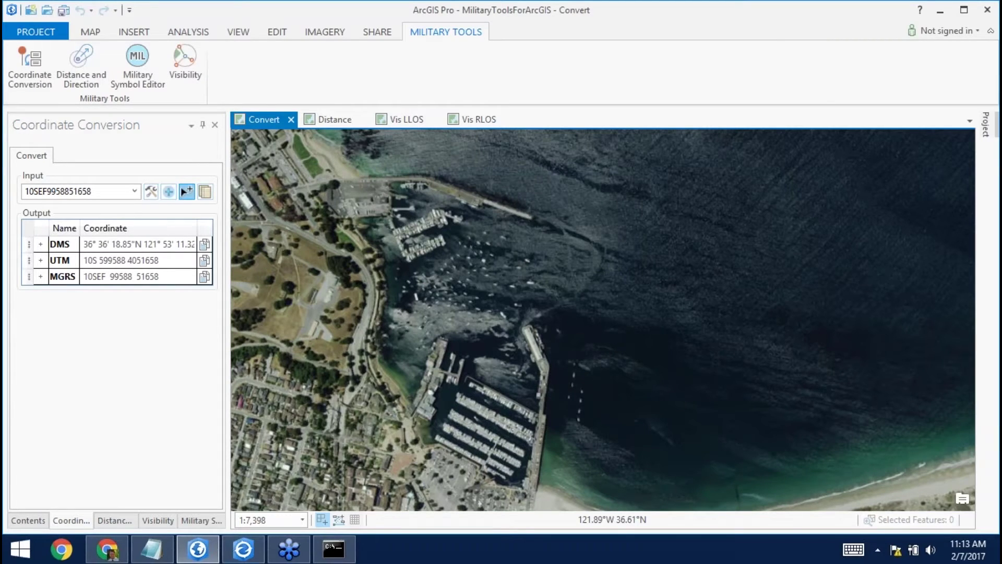
pyautogui.click(532, 328)
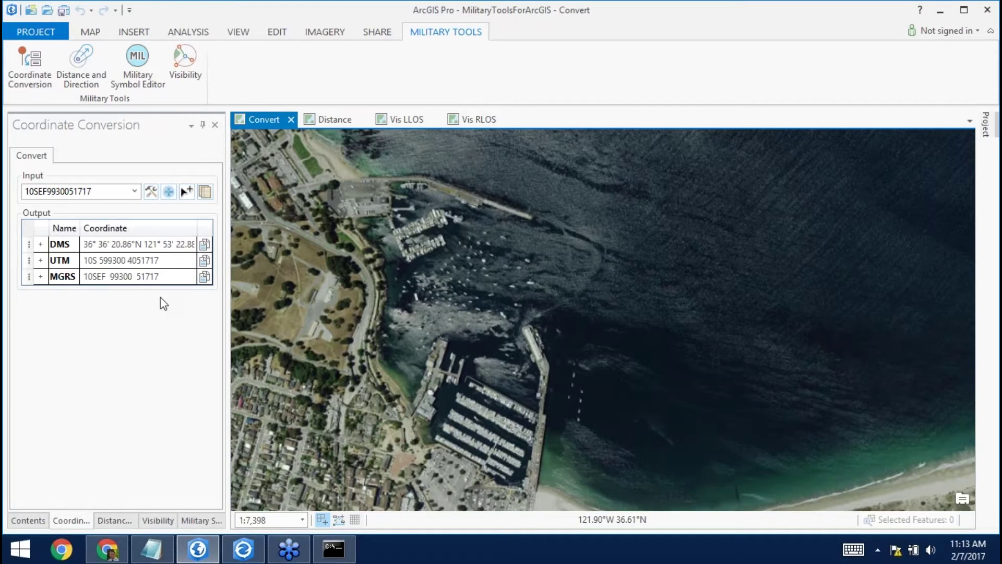
pyautogui.click(204, 261)
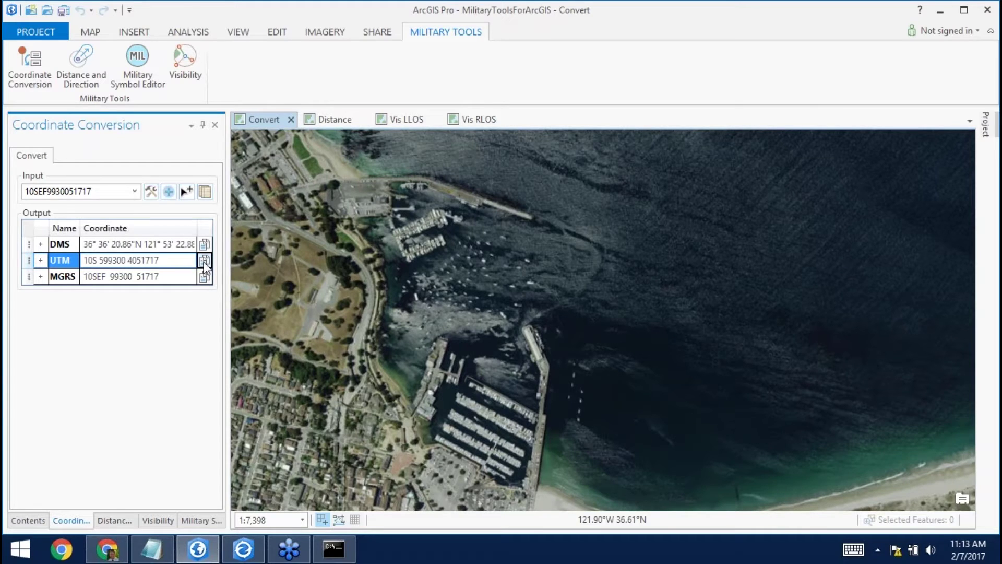
# Paste the UTM value and all converted coordinates into Coords.txt.
pyautogui.click(159, 548)
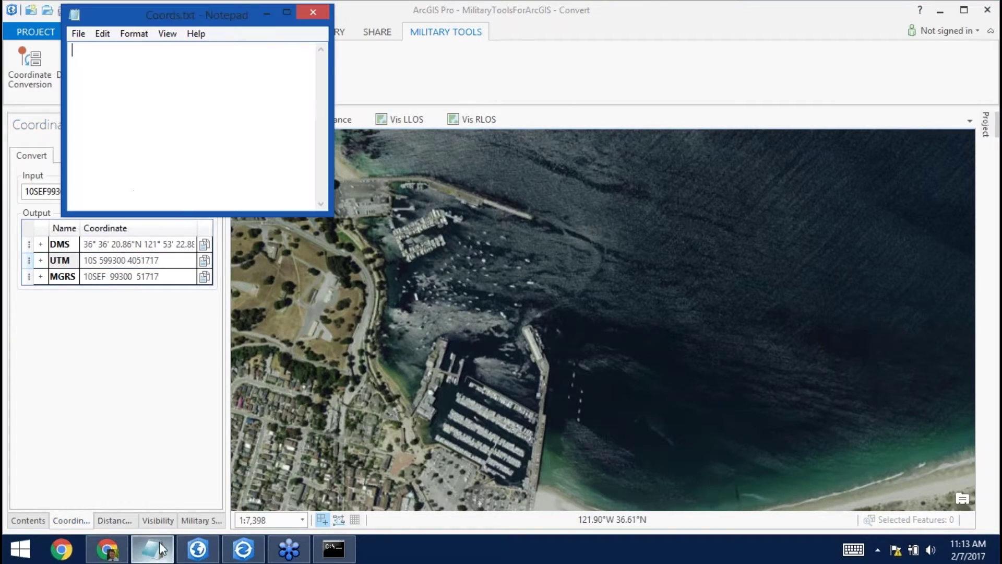
pyautogui.hotkey('ctrl', 'v')
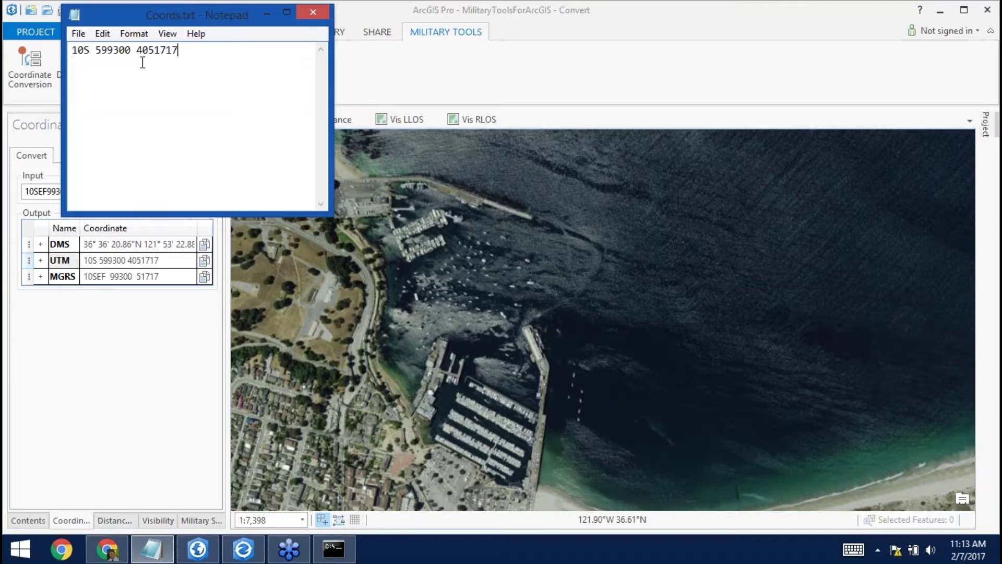
pyautogui.press('Return')
pyautogui.press('Return')
pyautogui.click(121, 347)
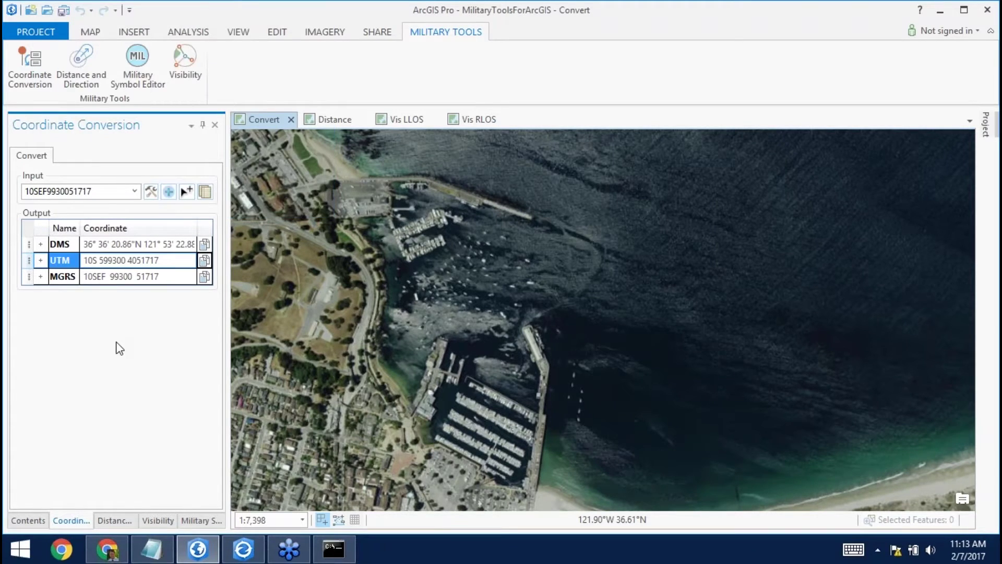
pyautogui.click(205, 193)
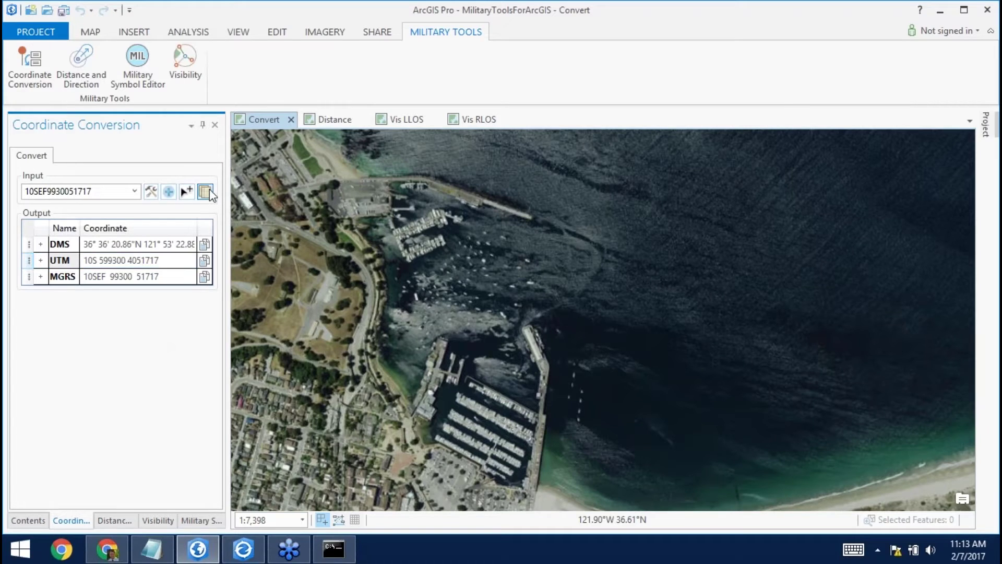
pyautogui.click(151, 548)
pyautogui.hotkey('ctrl', 'v')
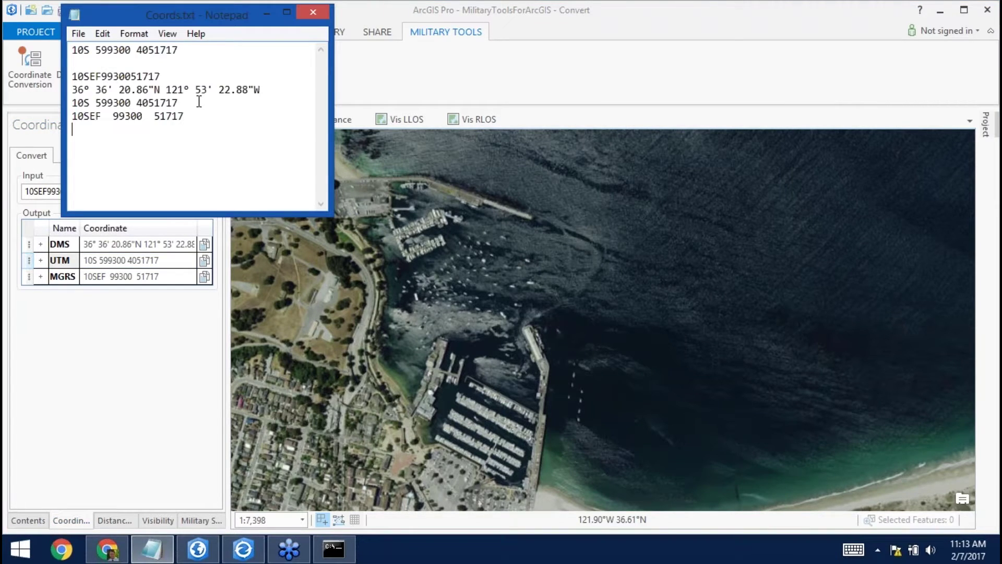
pyautogui.press('Return')
pyautogui.press('Return')
pyautogui.moveTo(162, 77); pyautogui.dragTo(39, 83)
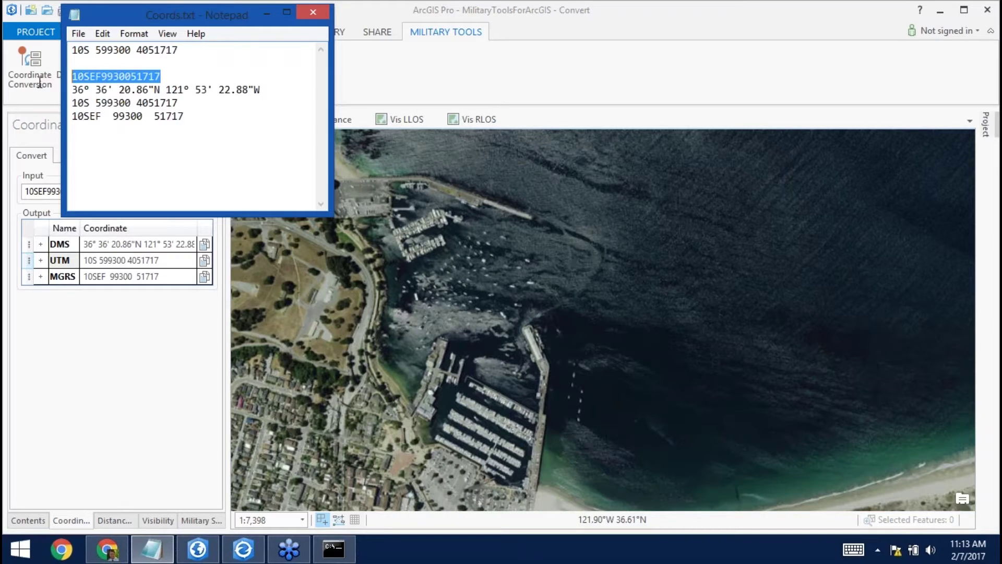
pyautogui.rightClick(40, 82)
pyautogui.click(77, 130)
pyautogui.click(243, 548)
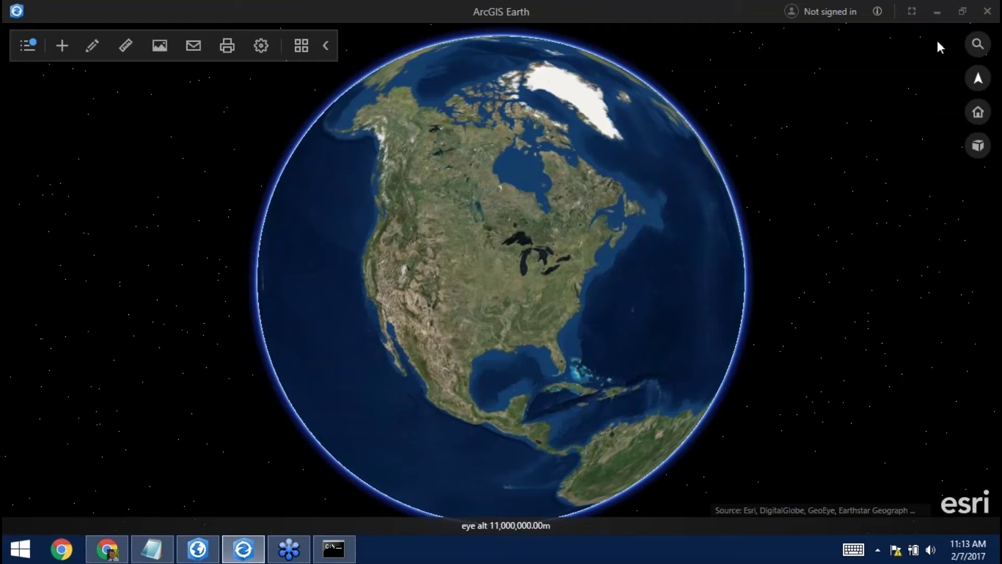
pyautogui.click(966, 45)
pyautogui.hotkey('ctrl', 'v')
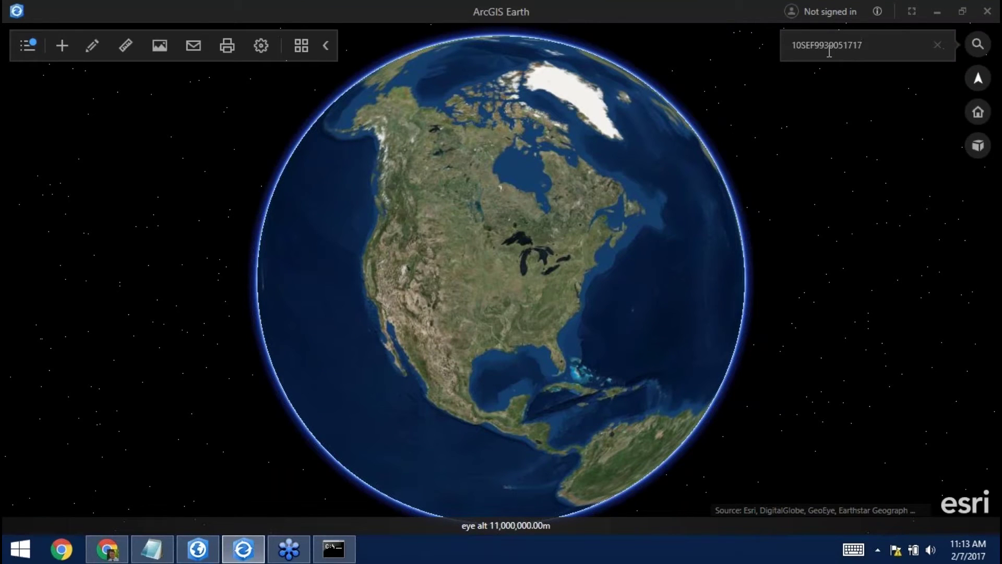
pyautogui.press('Return')
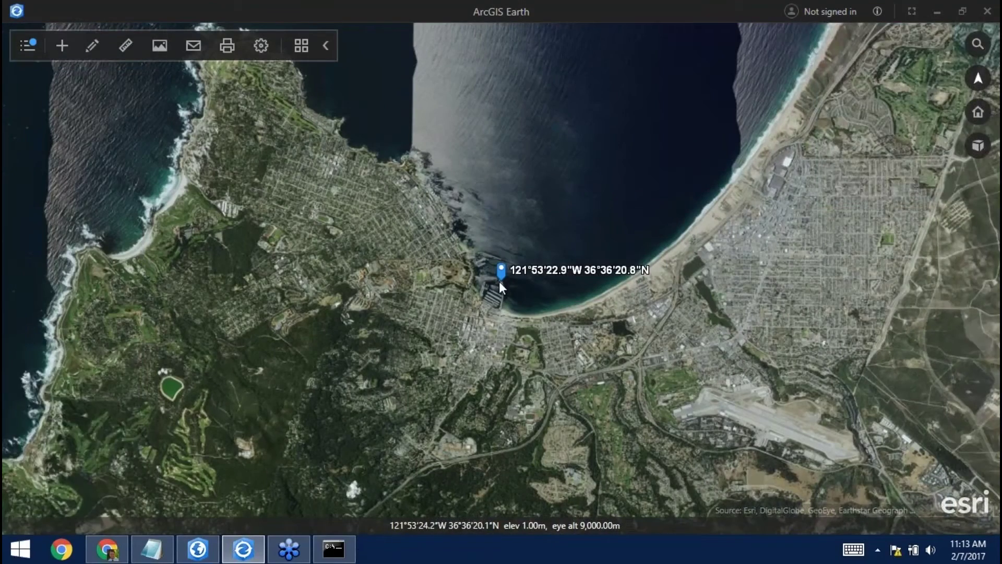
pyautogui.scroll(10, 500, 281)
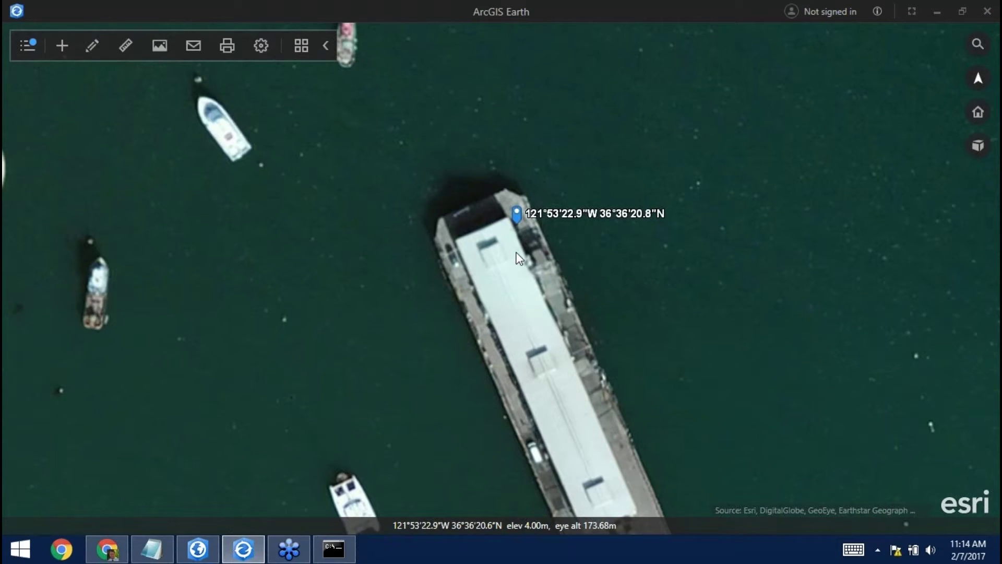
pyautogui.click(984, 15)
pyautogui.click(475, 54)
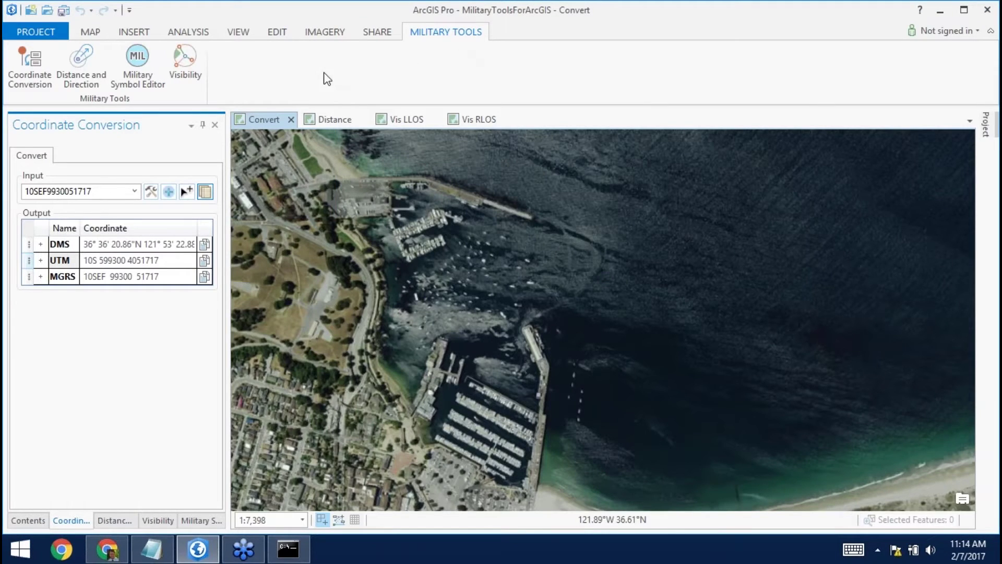
# Open Distance And Direction and show the Distance map at the Distance Overview bookmark.
pyautogui.click(76, 73)
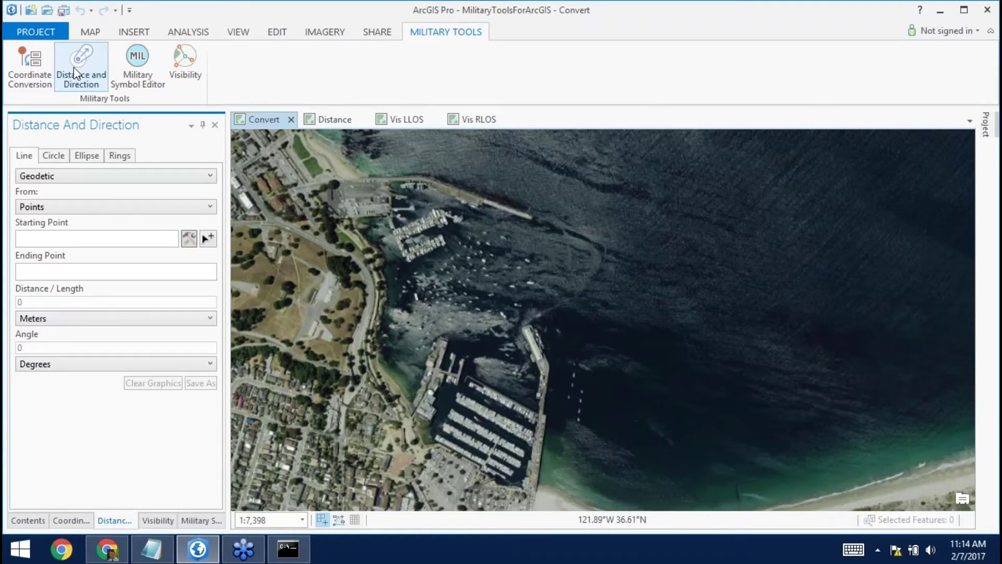
pyautogui.click(90, 32)
pyautogui.click(168, 79)
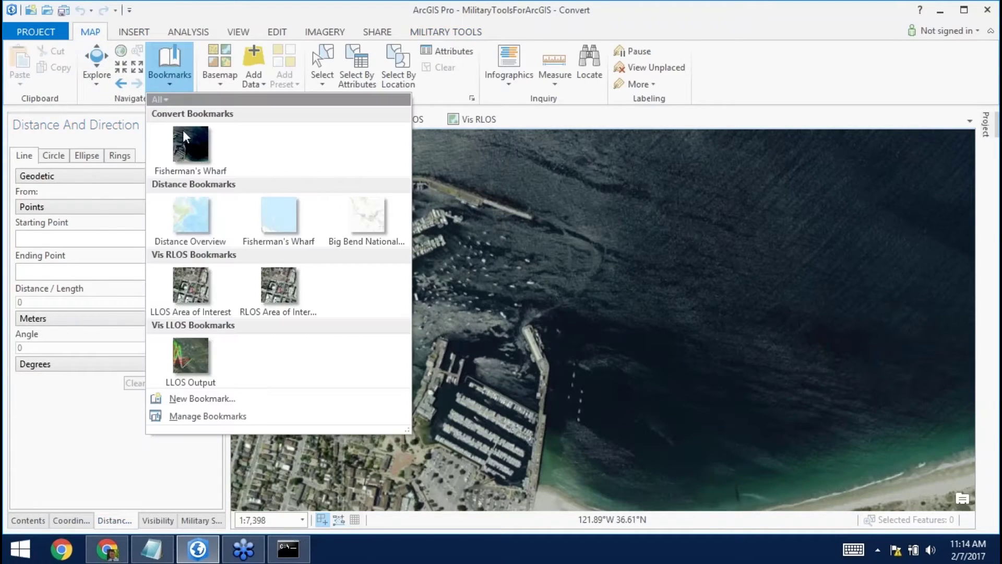
pyautogui.click(199, 223)
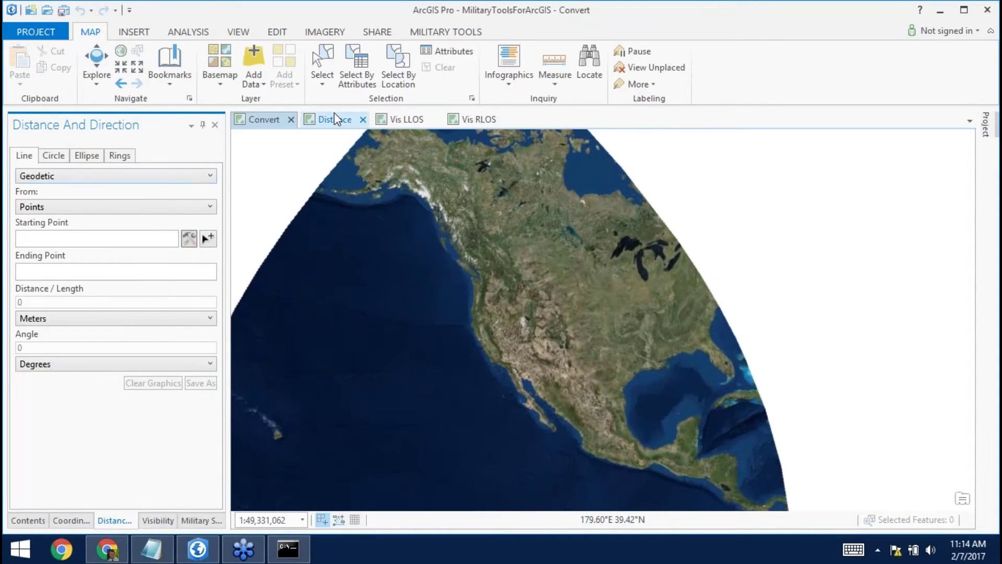
pyautogui.click(334, 115)
pyautogui.click(167, 59)
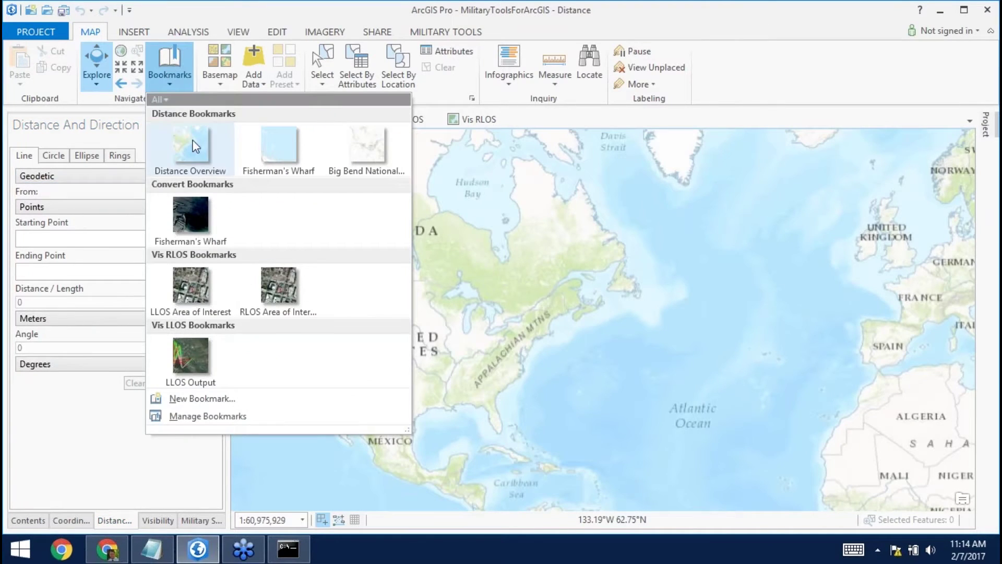
pyautogui.click(193, 148)
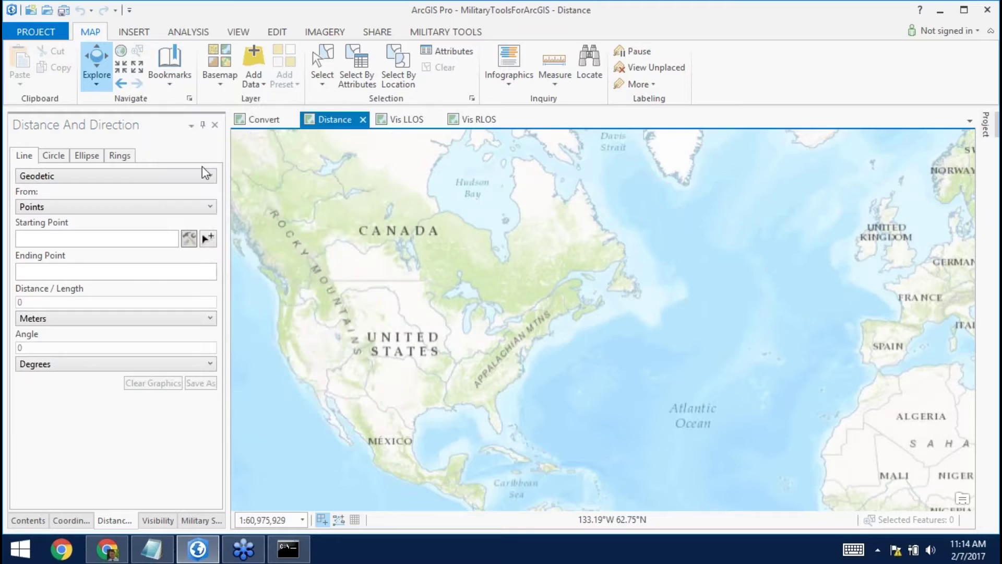
# Draw a geodetic line from the California coast to the United Kingdom.
pyautogui.click(205, 239)
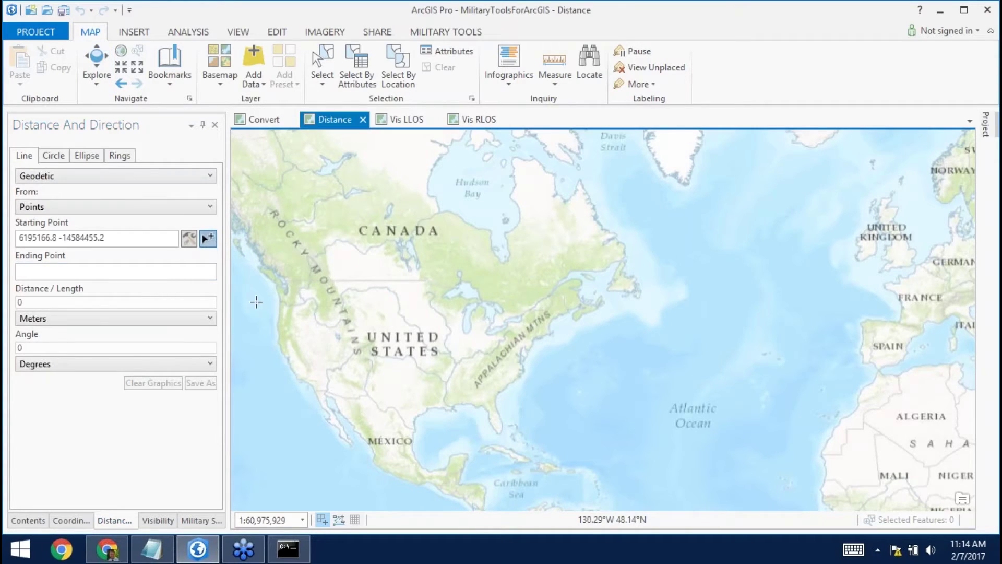
pyautogui.click(287, 361)
pyautogui.click(364, 345)
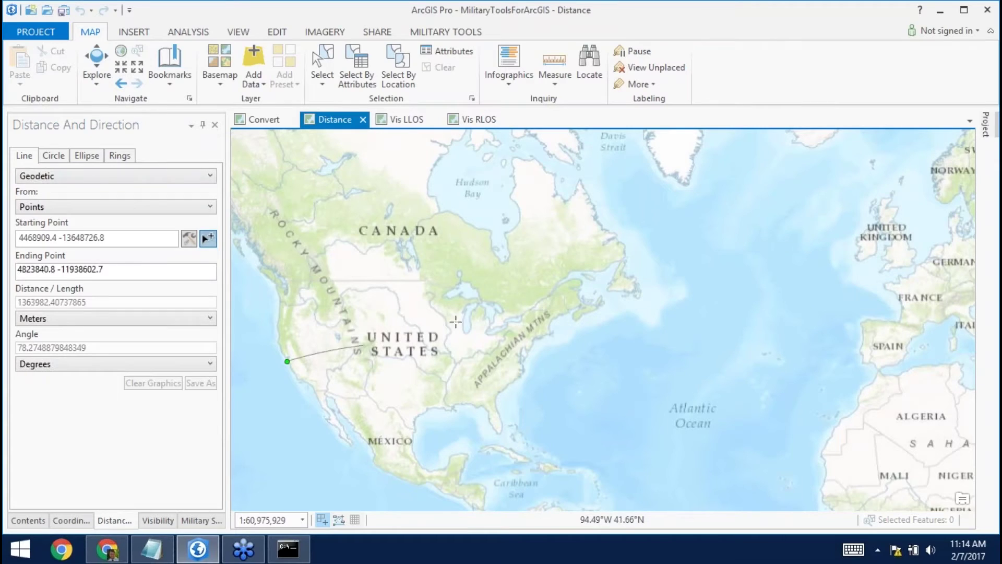
pyautogui.click(908, 243)
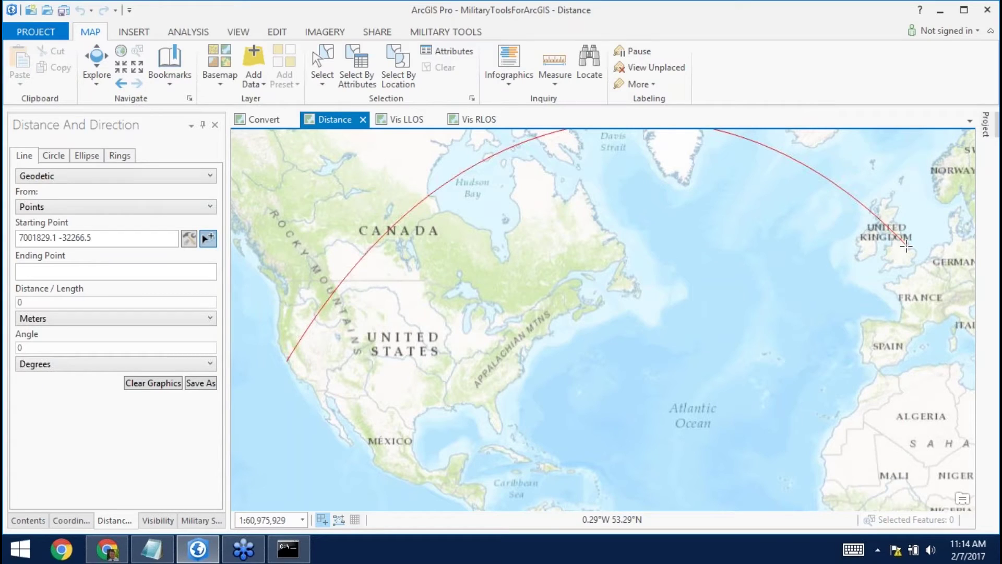
pyautogui.click(212, 177)
pyautogui.click(211, 177)
pyautogui.click(212, 178)
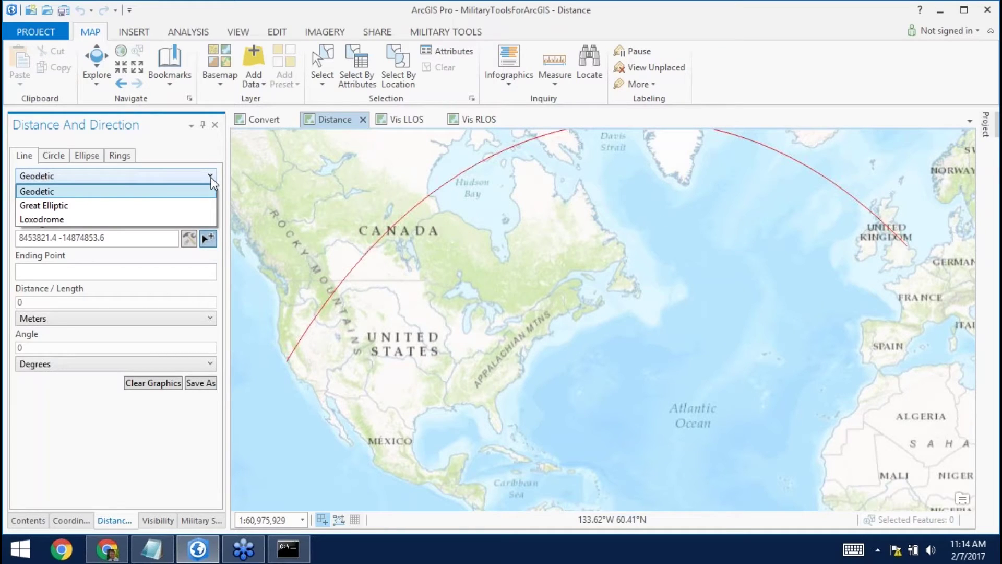
# Keep Geodetic, set From to Distance and Bearing, and pick a start point near Santa Barbara.
pyautogui.click(209, 176)
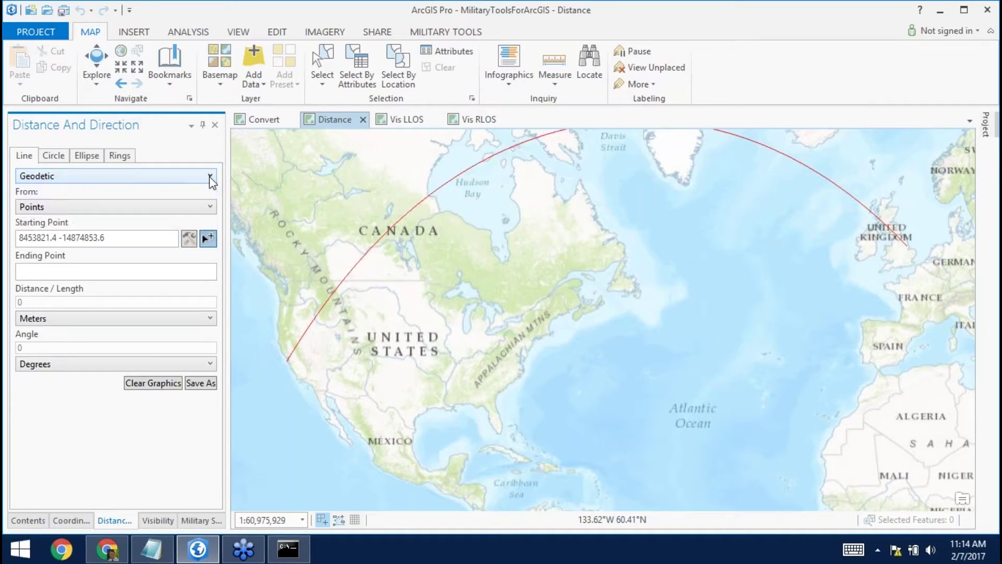
pyautogui.click(211, 207)
pyautogui.click(49, 235)
pyautogui.click(207, 241)
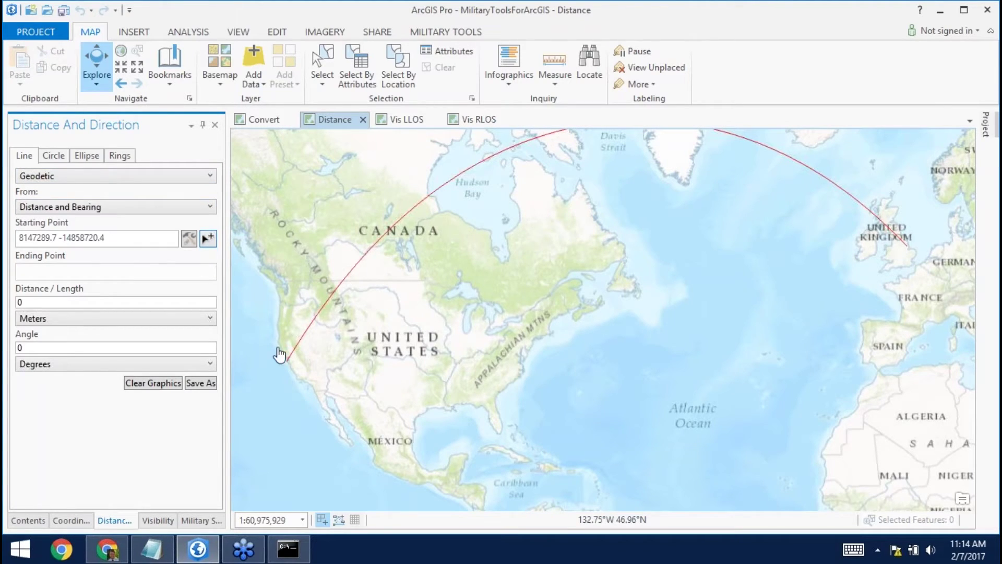
pyautogui.click(208, 238)
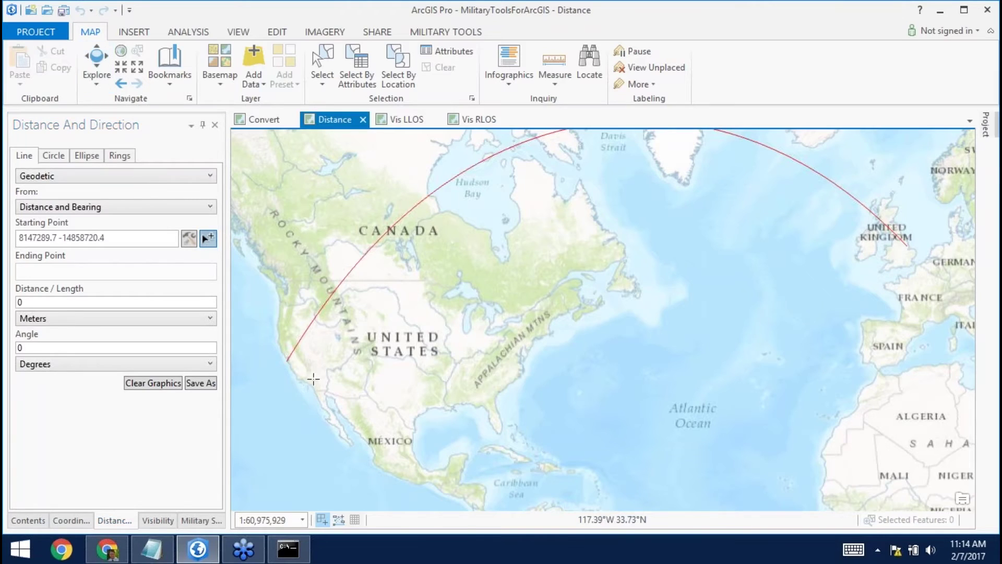
pyautogui.click(302, 380)
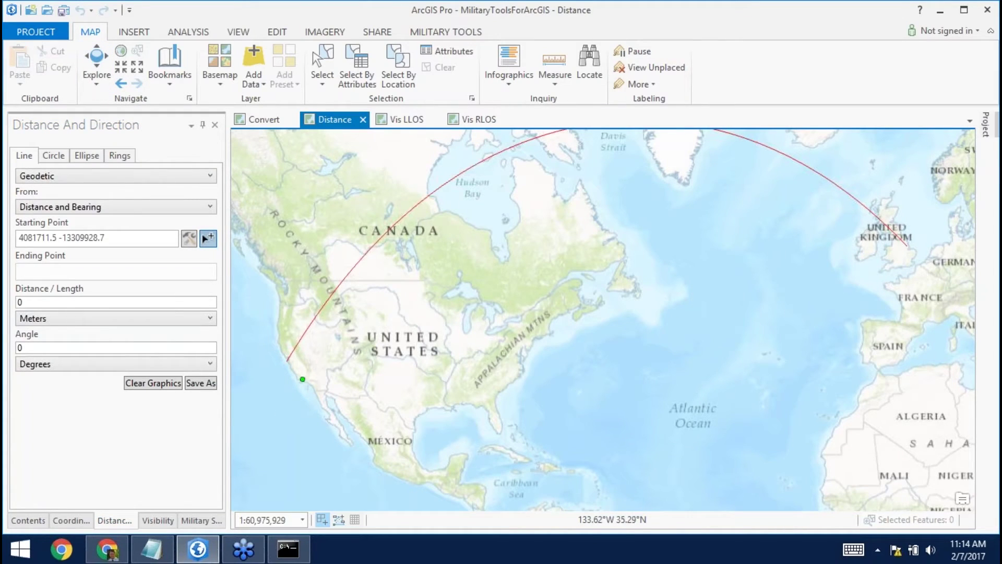
# Create the line with distance 10000 and a 120-degree bearing.
pyautogui.click(72, 301)
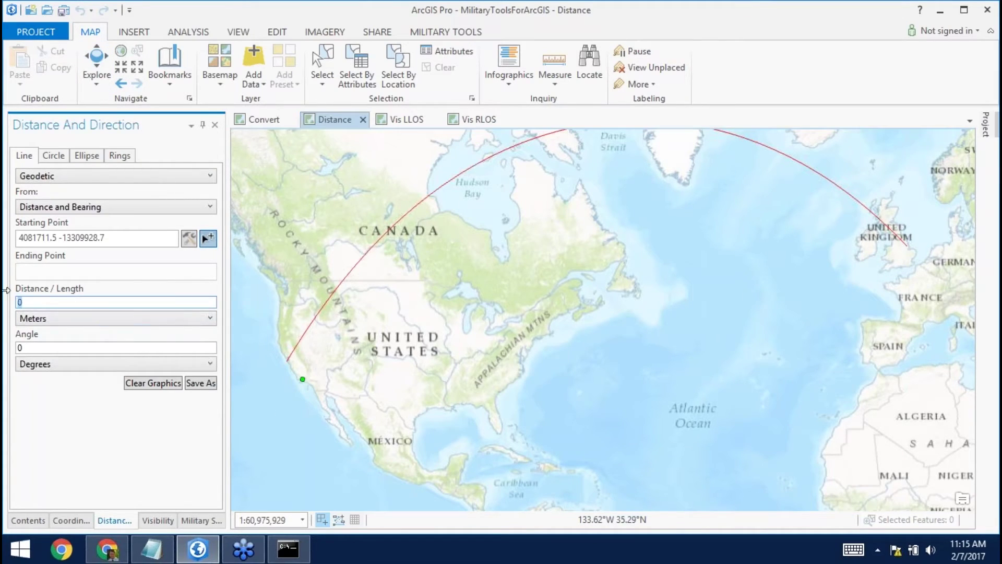
pyautogui.write('1000')
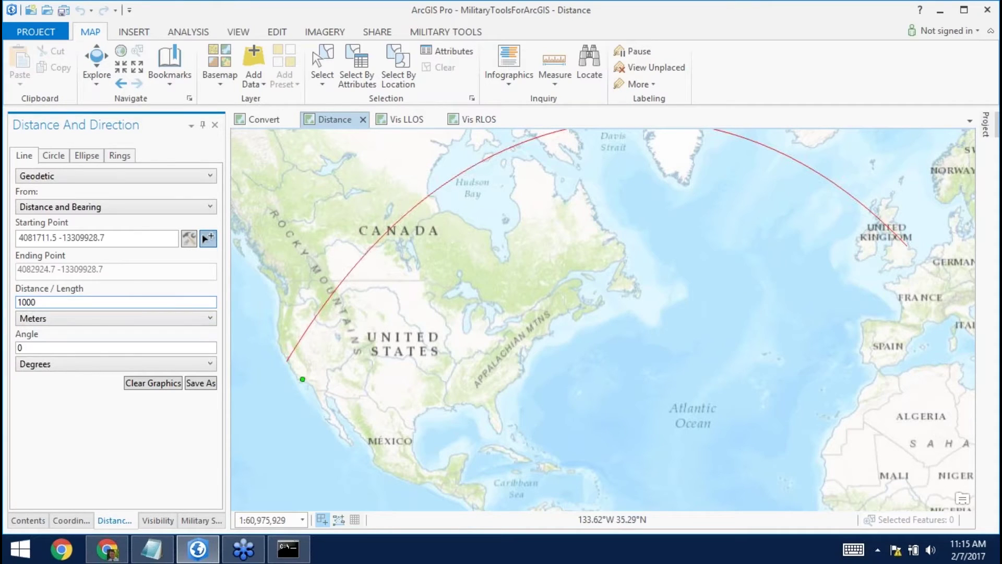
pyautogui.write('0')
pyautogui.click(40, 348)
pyautogui.press('BackSpace')
pyautogui.write('120')
pyautogui.press('Return')
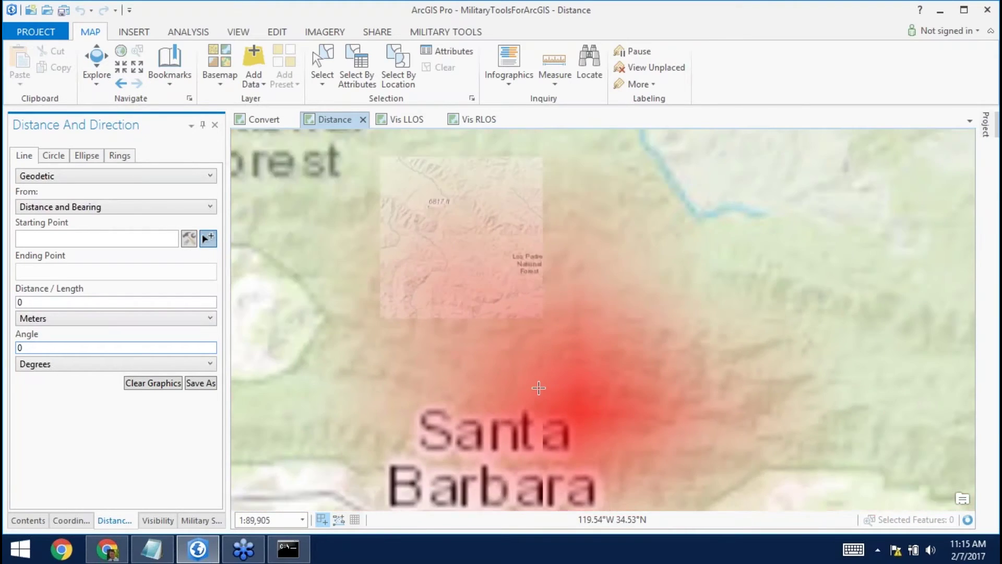
pyautogui.scroll(-5, 539, 388)
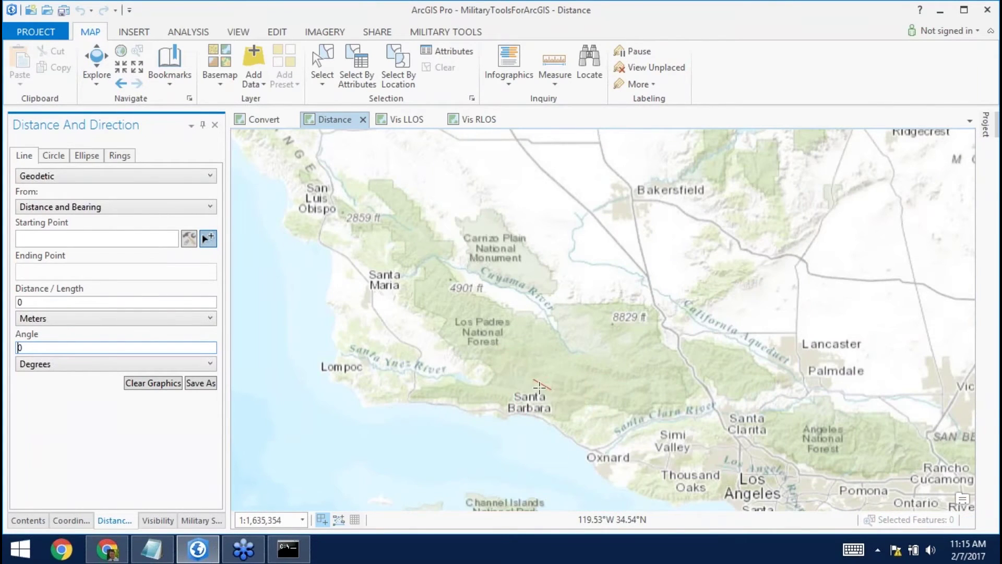
pyautogui.scroll(1, 539, 387)
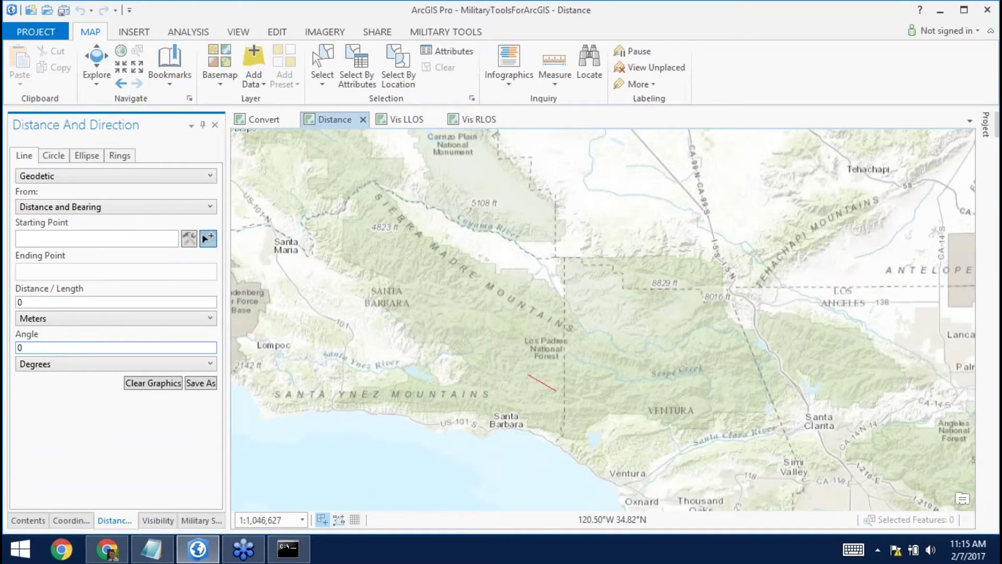
pyautogui.click(55, 155)
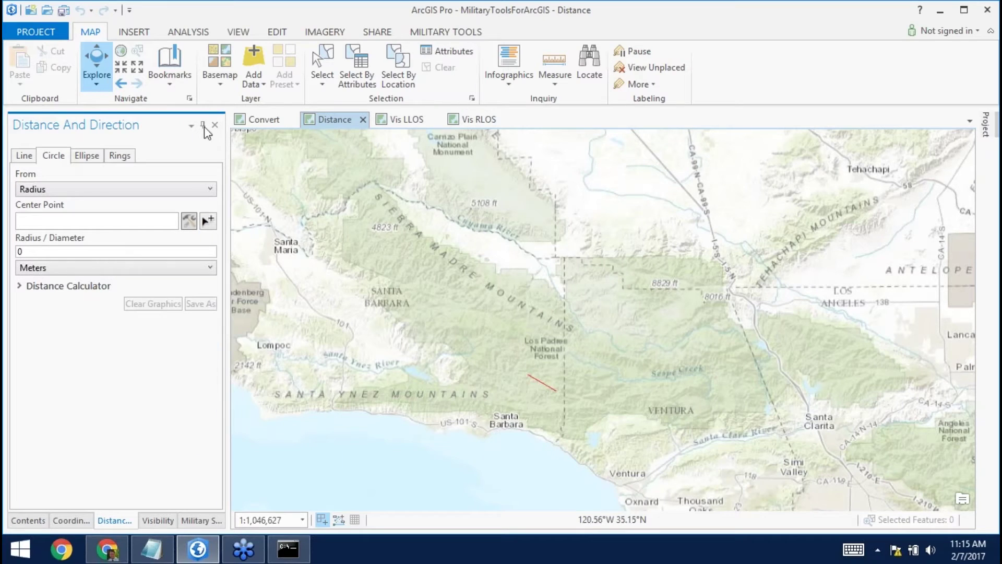
# From the Distance Overview extent, sketch a range circle centred over Cuba.
pyautogui.click(173, 70)
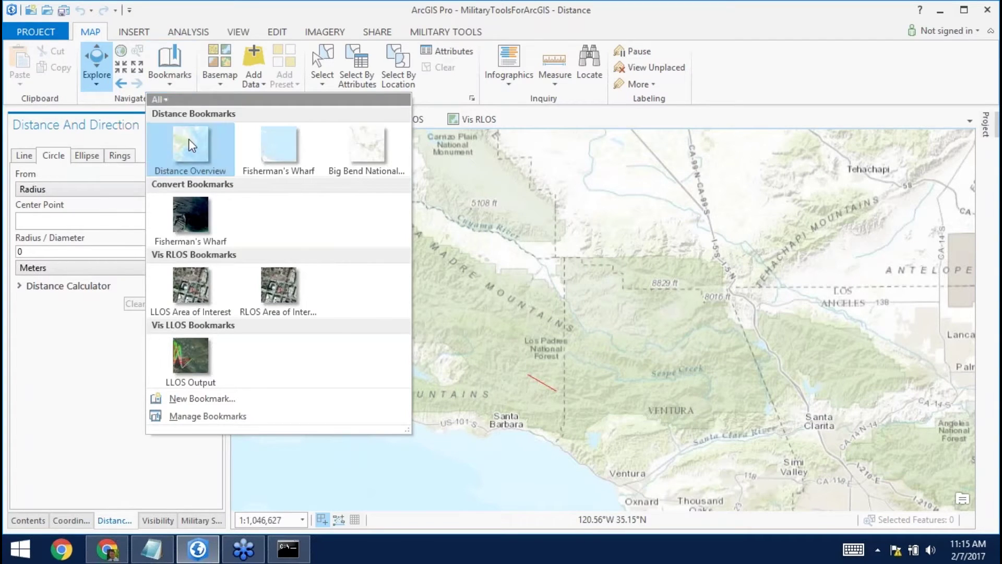
pyautogui.click(187, 141)
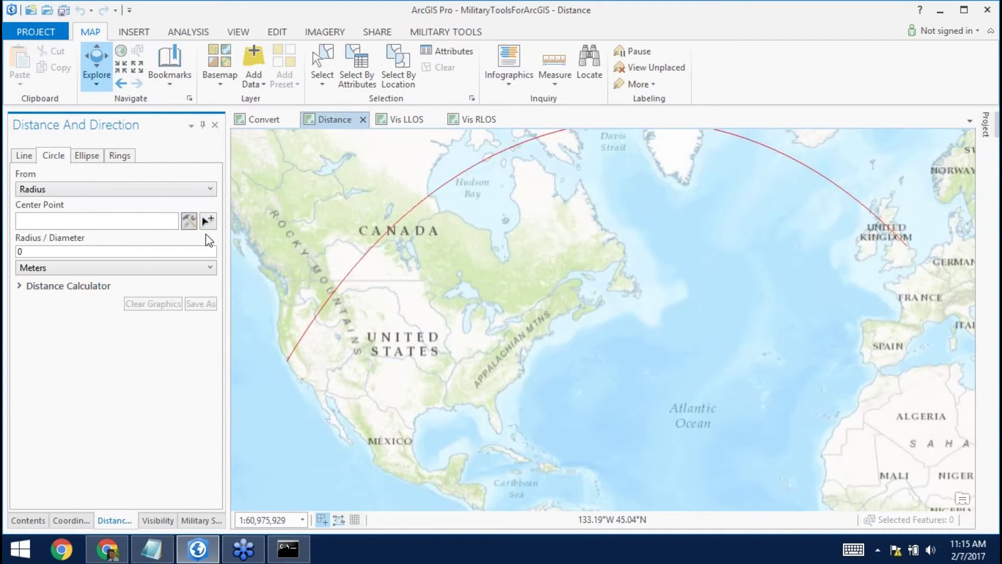
pyautogui.click(208, 222)
pyautogui.click(512, 453)
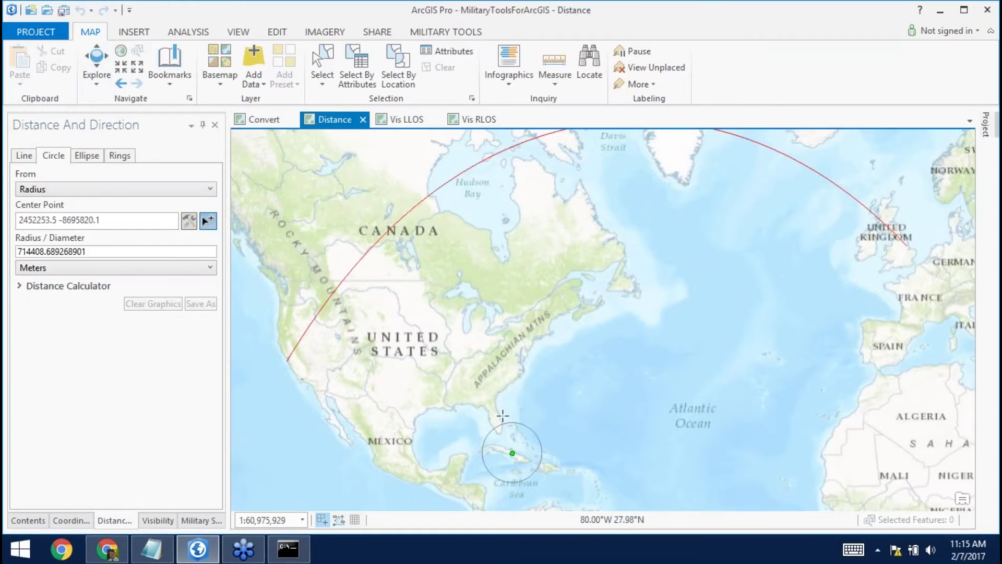
pyautogui.click(490, 379)
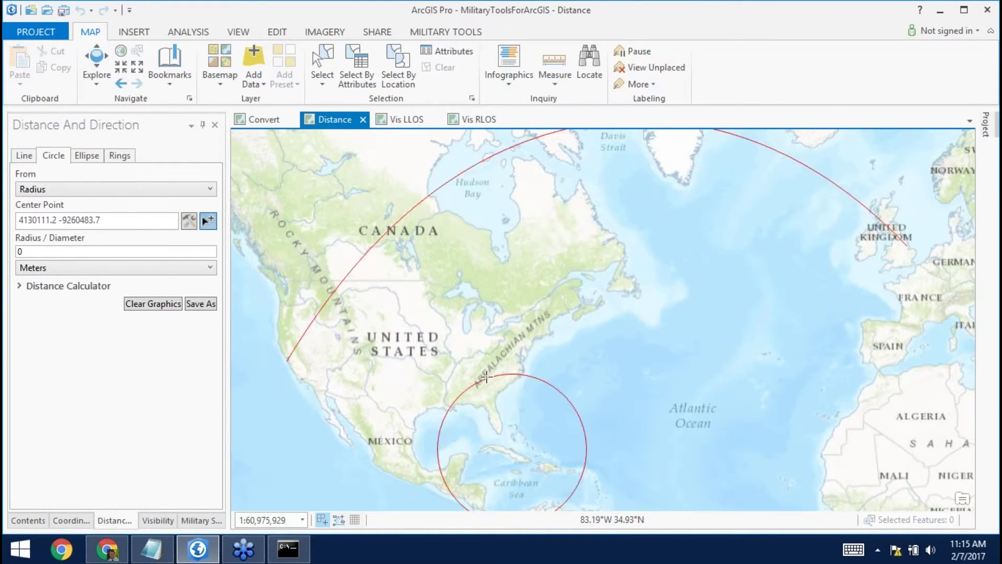
# Clear the circle and geodesic line graphics from the map.
pyautogui.click(156, 304)
pyautogui.click(24, 156)
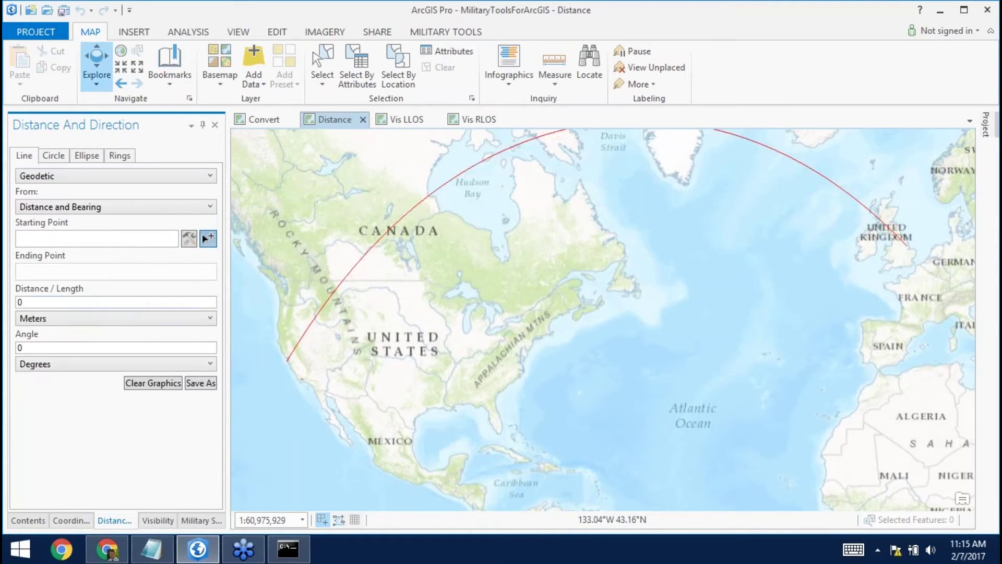
pyautogui.click(138, 383)
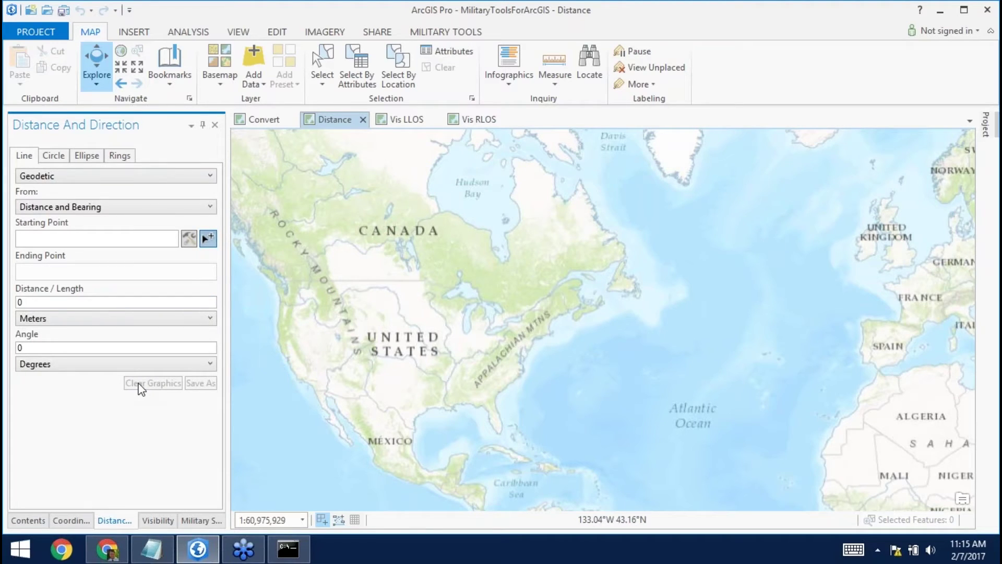
pyautogui.click(52, 156)
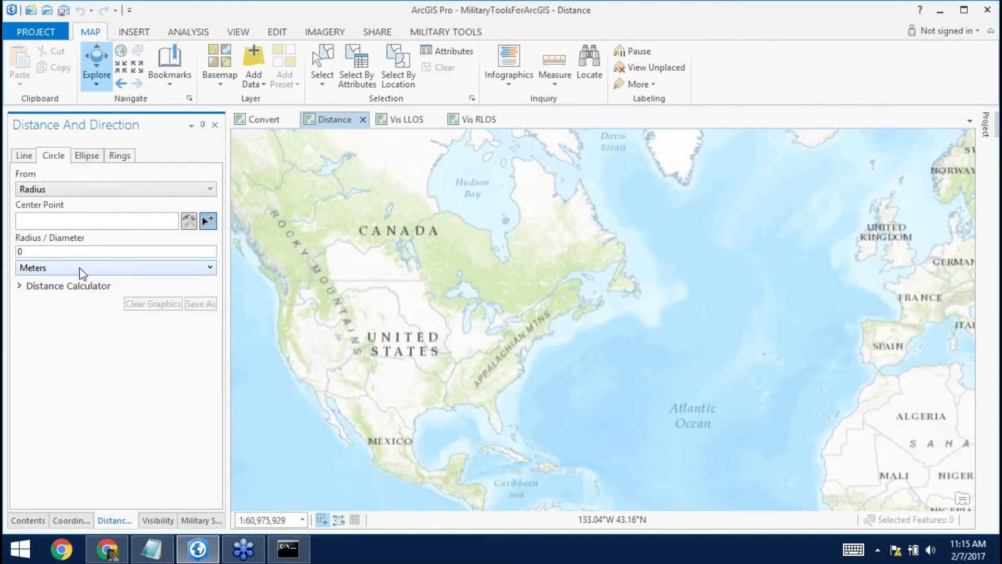
pyautogui.click(166, 78)
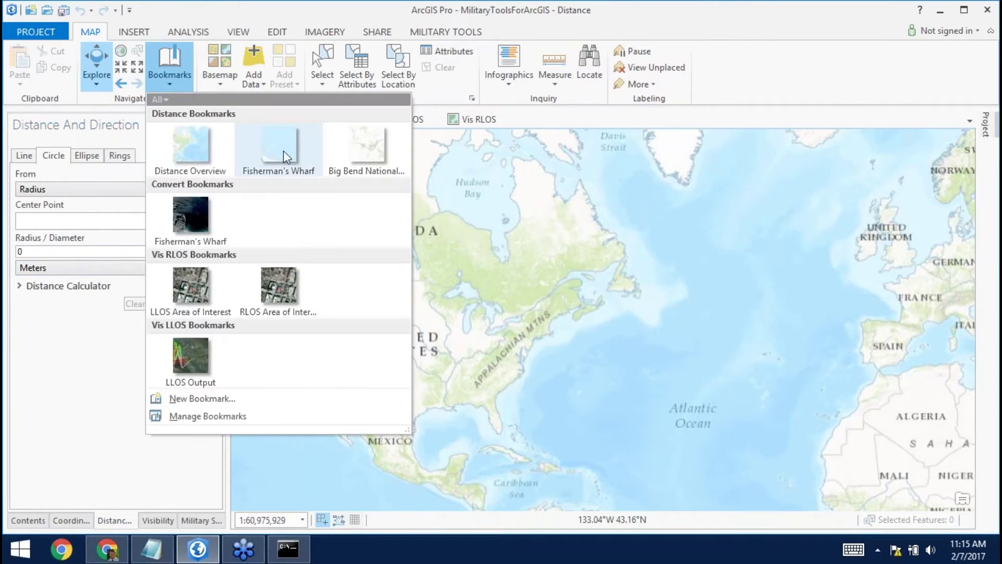
pyautogui.click(363, 150)
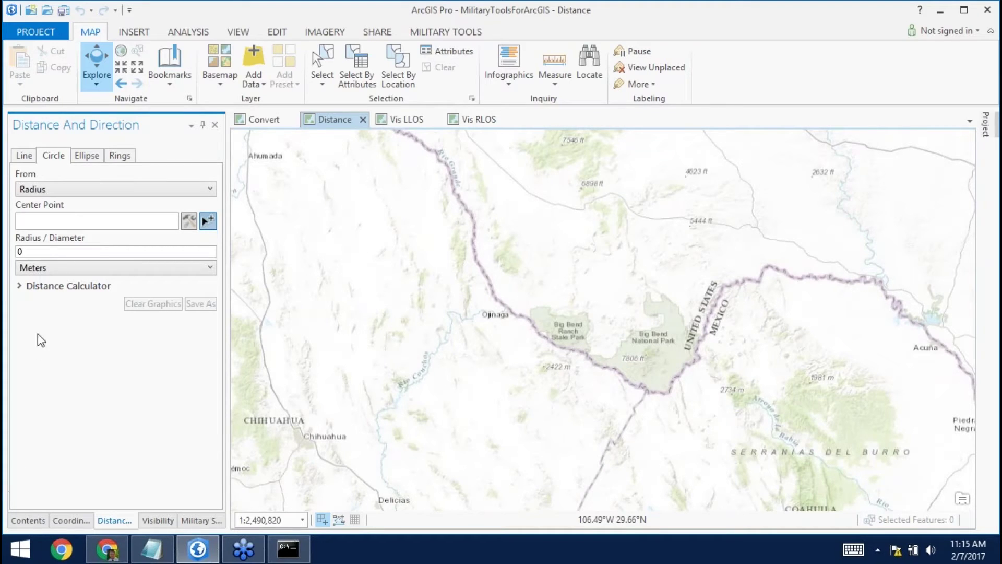
pyautogui.click(27, 287)
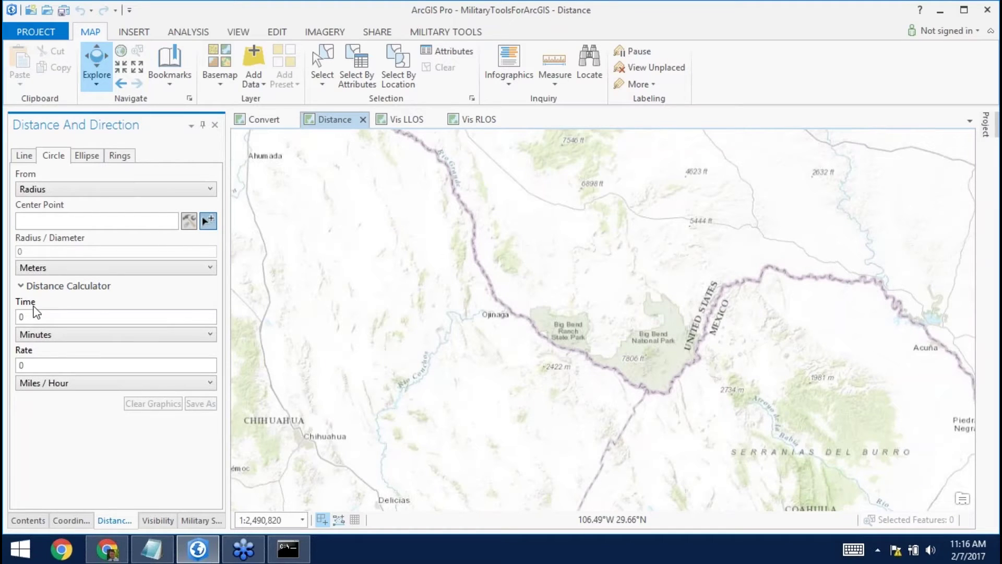
pyautogui.click(208, 221)
pyautogui.click(587, 358)
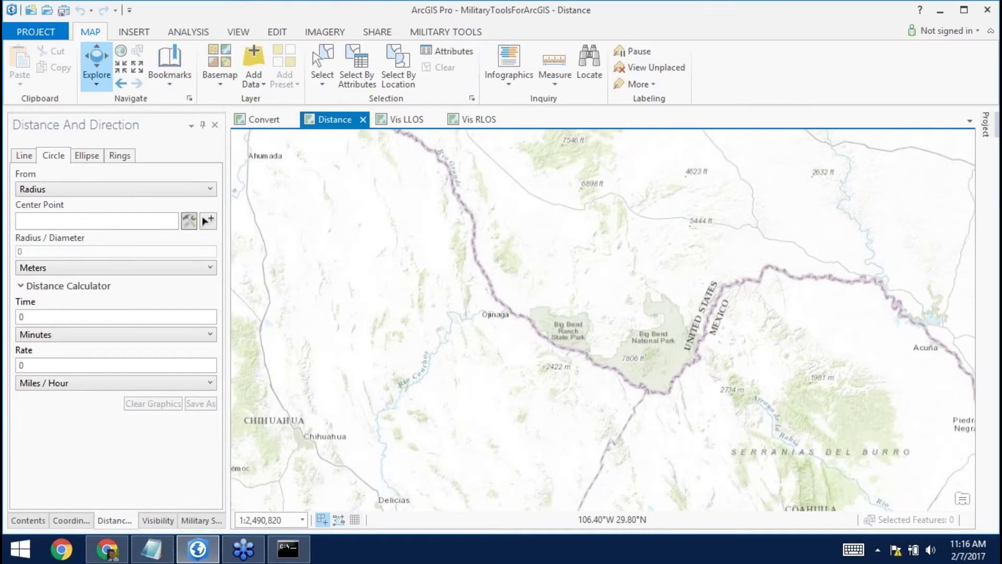
# Centre the range circle near Big Bend Ranch State Park with a 90-minute travel time.
pyautogui.click(209, 221)
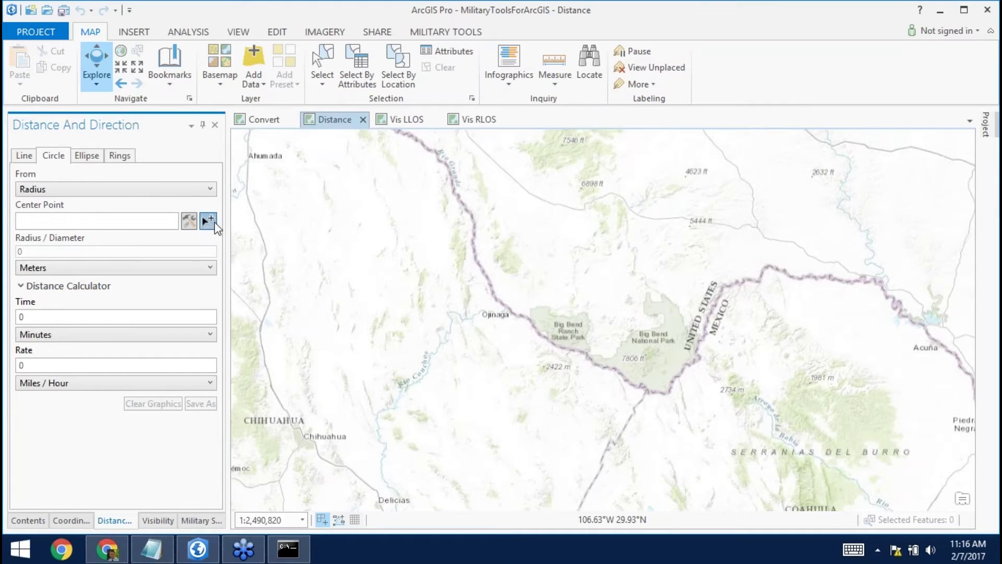
pyautogui.click(584, 355)
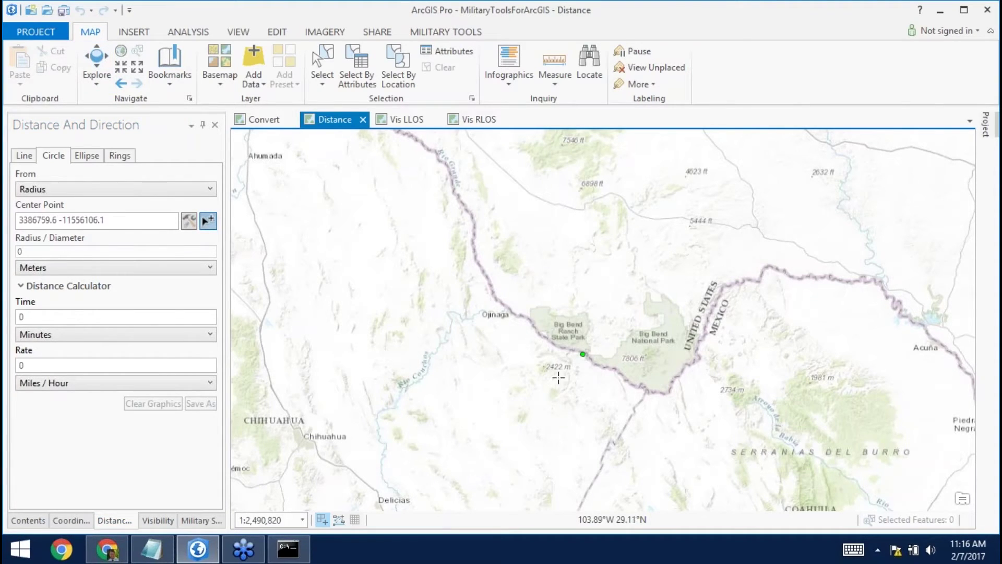
pyautogui.click(74, 317)
pyautogui.write('90')
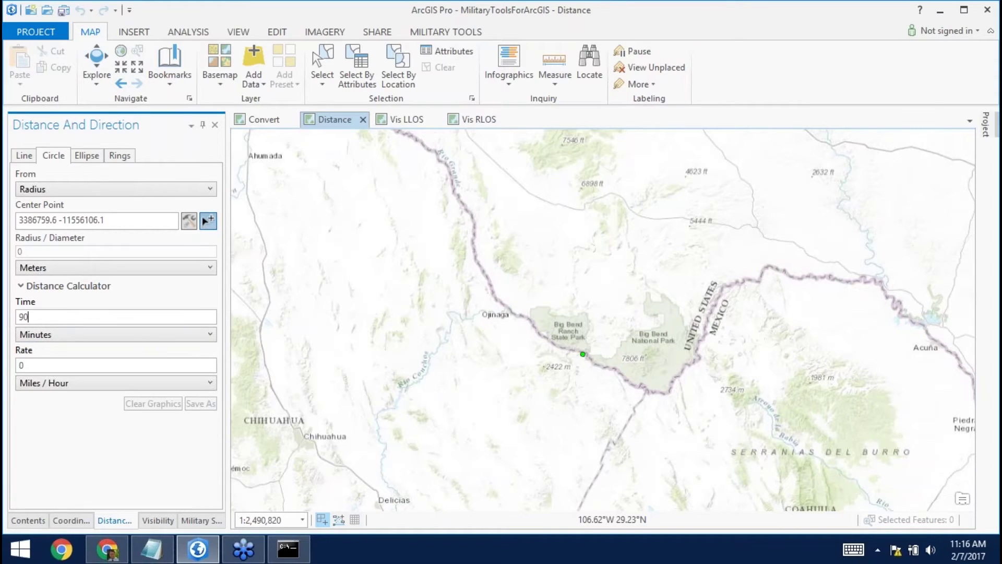
pyautogui.click(109, 336)
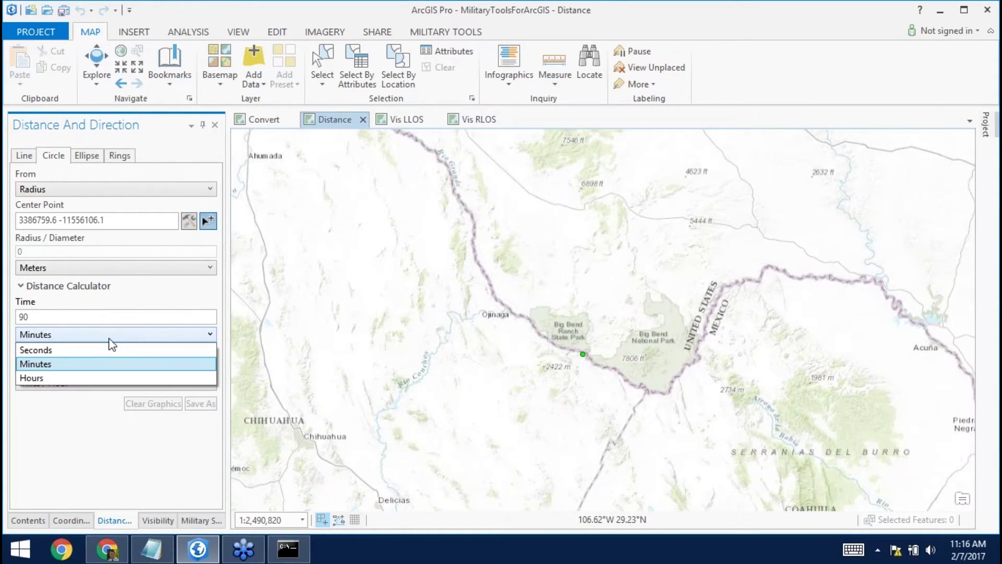
pyautogui.click(78, 365)
# Set the rate to 45 miles per hour and commit the range circle.
pyautogui.doubleClick(55, 367)
pyautogui.press('BackSpace')
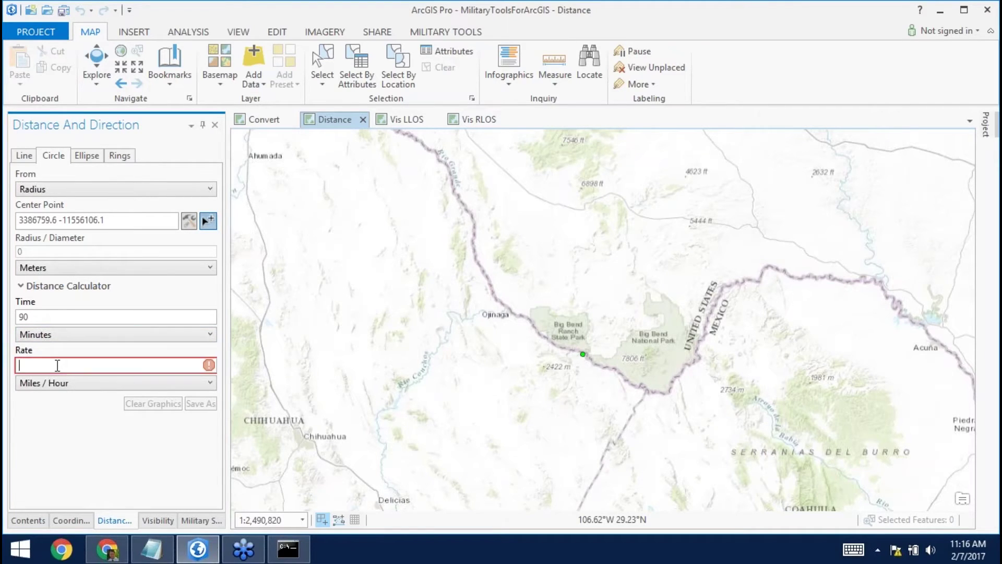
pyautogui.write('45')
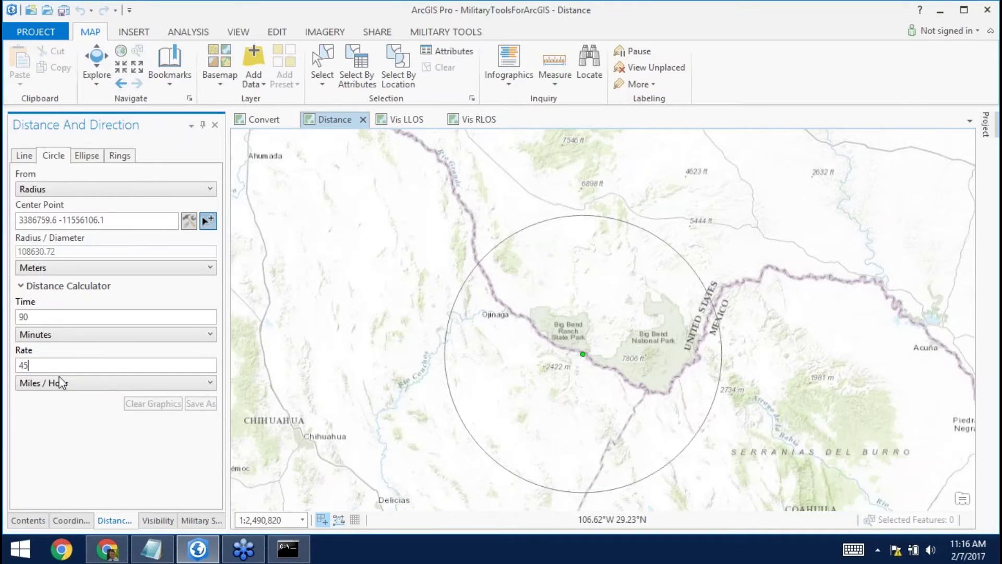
pyautogui.click(80, 387)
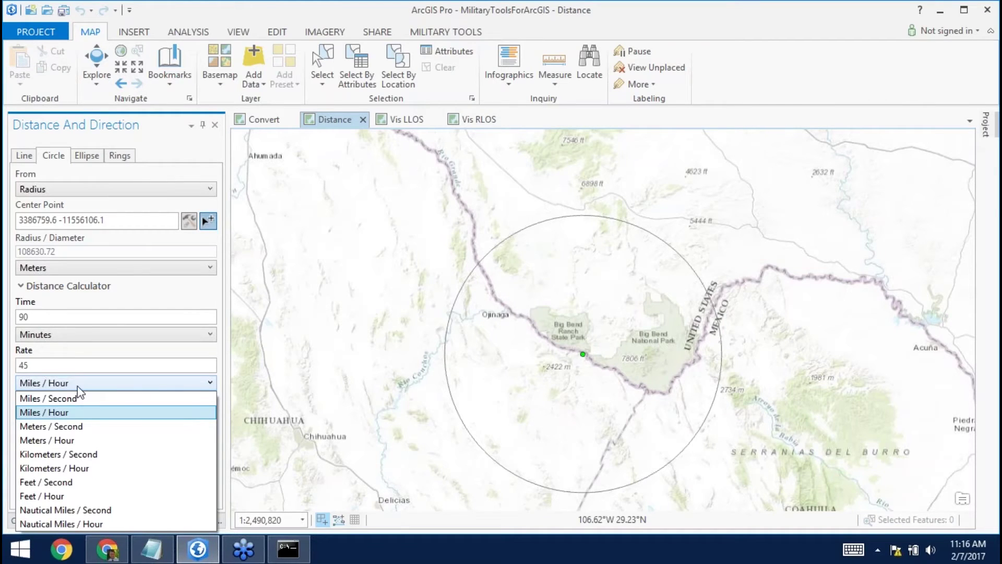
pyautogui.click(60, 365)
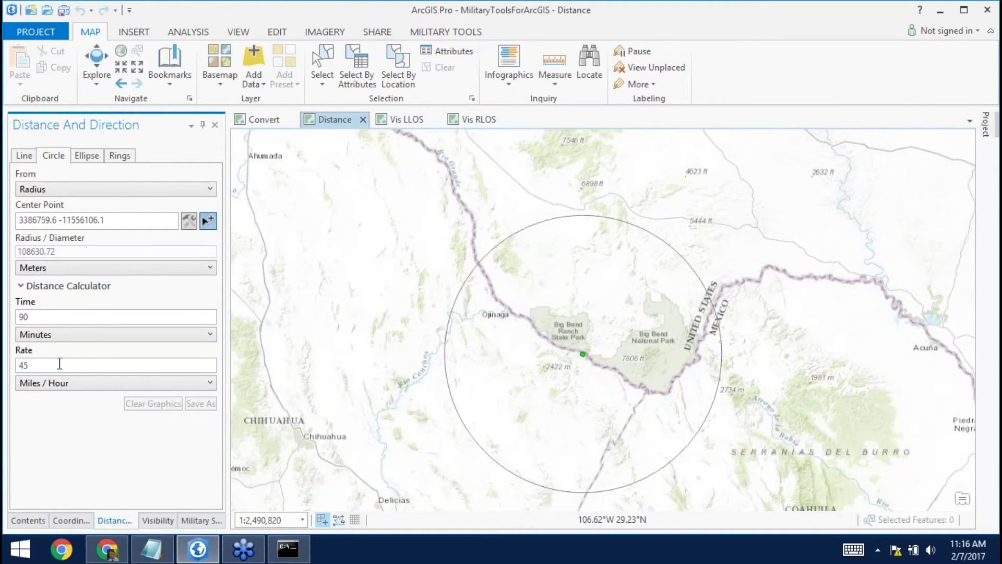
pyautogui.press('Return')
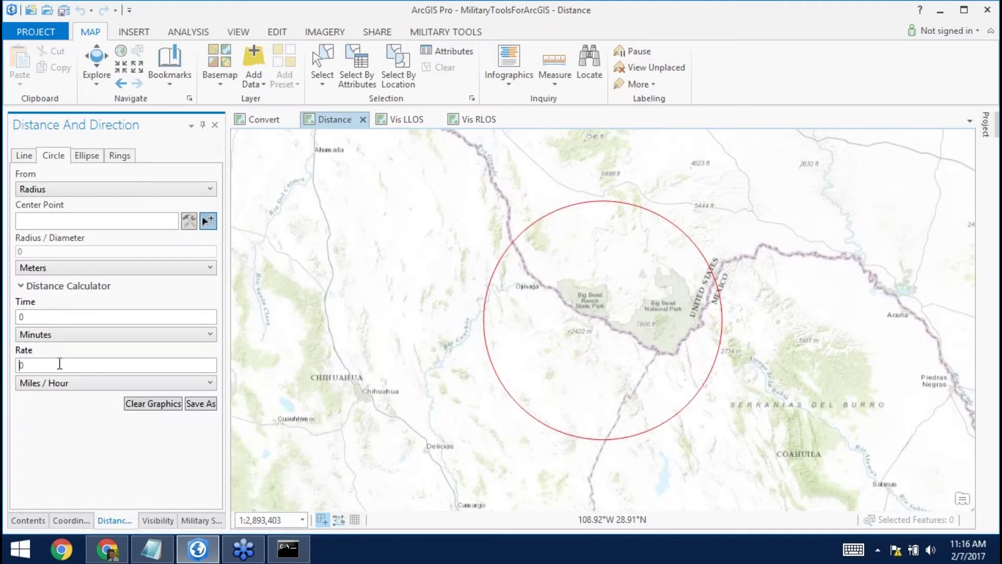
pyautogui.click(201, 404)
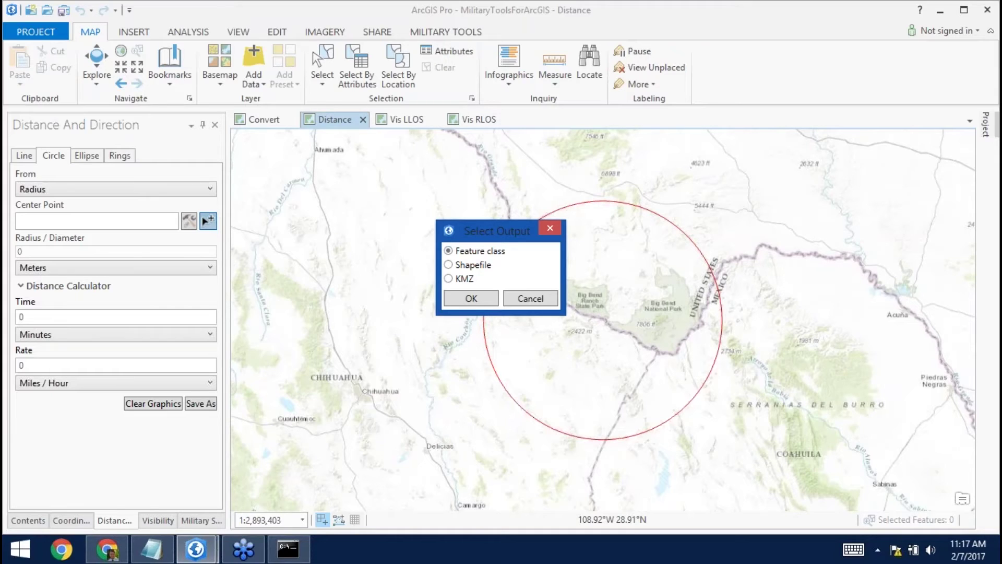
# Save the range circle as KMZ to Desktop\SearchArea.kmz, overwriting the existing file.
pyautogui.click(454, 279)
pyautogui.click(466, 302)
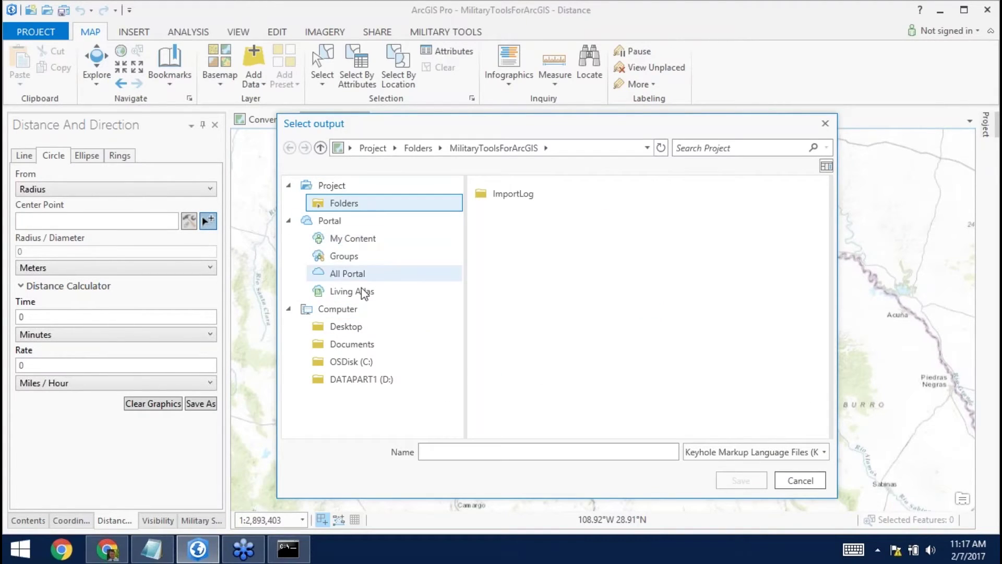
pyautogui.click(363, 329)
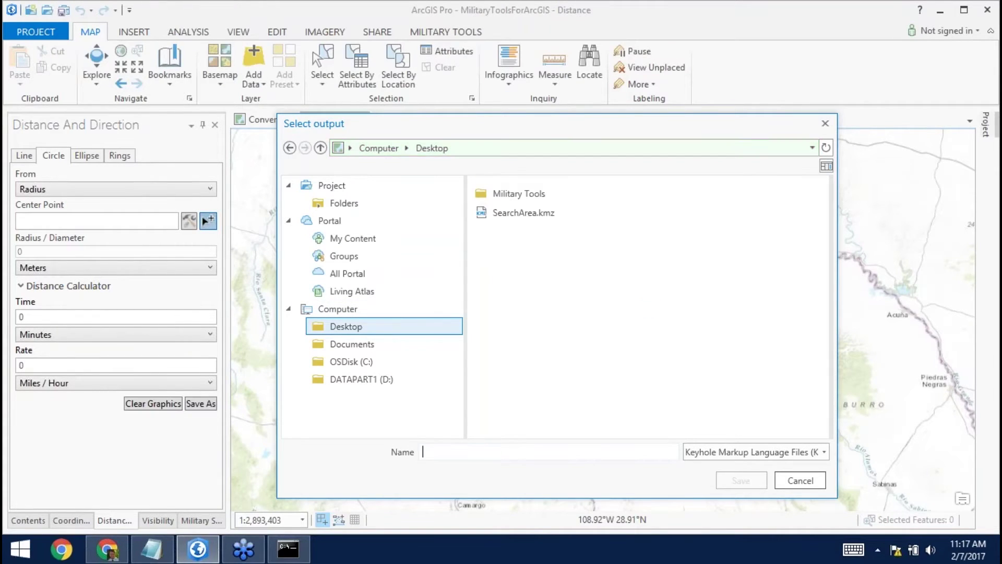
pyautogui.click(485, 452)
pyautogui.write('SearchArea')
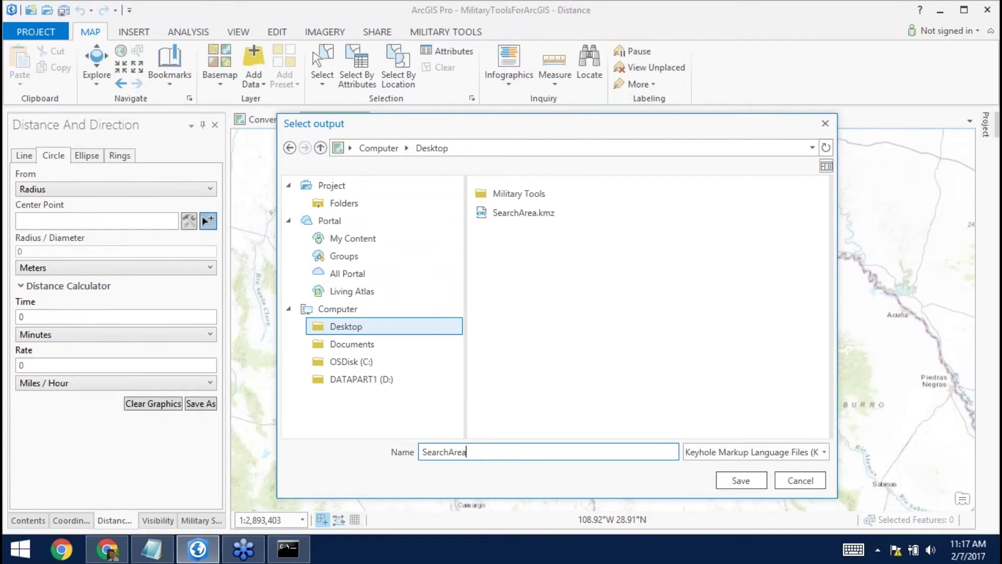
pyautogui.click(522, 212)
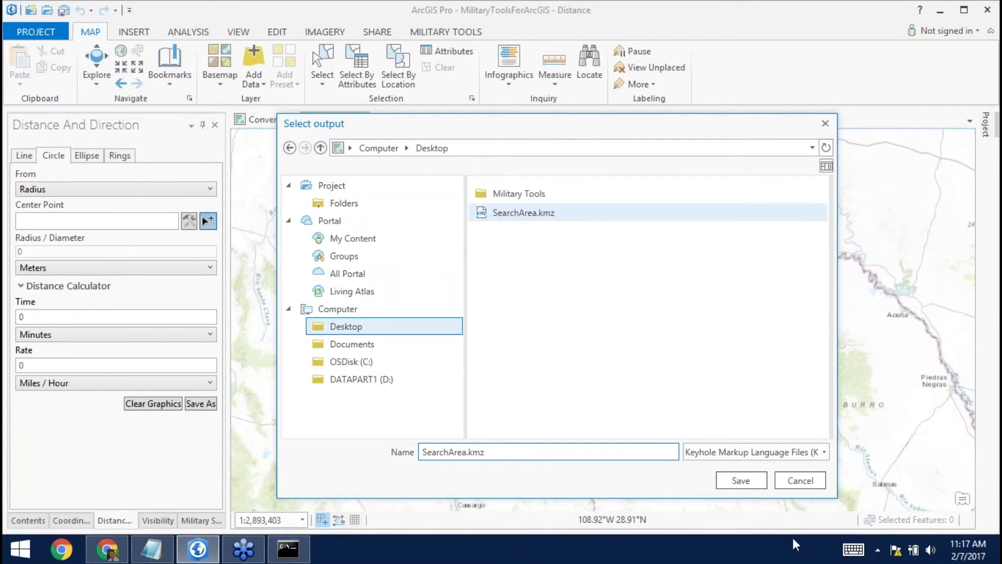
pyautogui.click(740, 480)
pyautogui.click(549, 302)
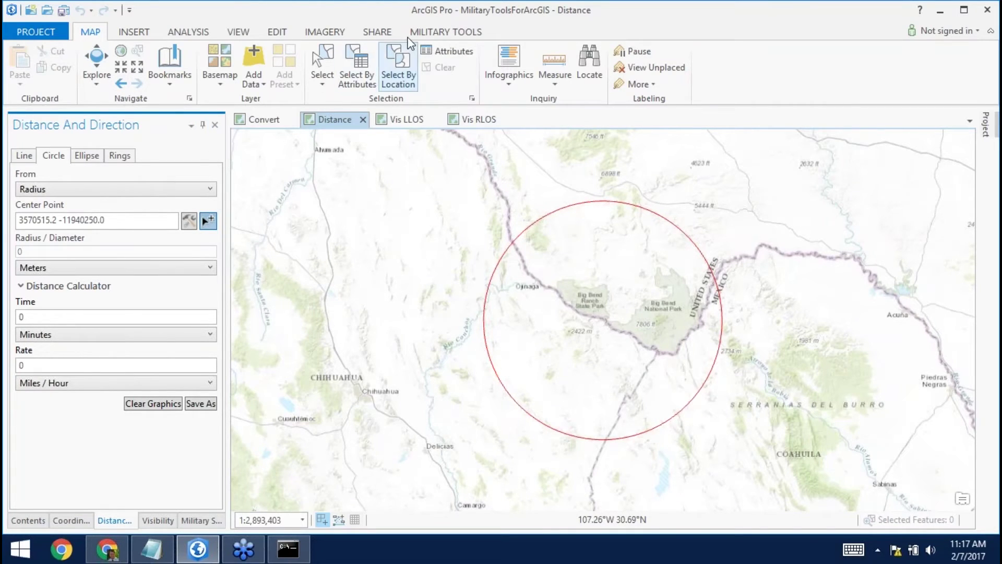
# Open the Visibility LLOS tools on the satellite map and add the three yellow points as observers.
pyautogui.click(429, 33)
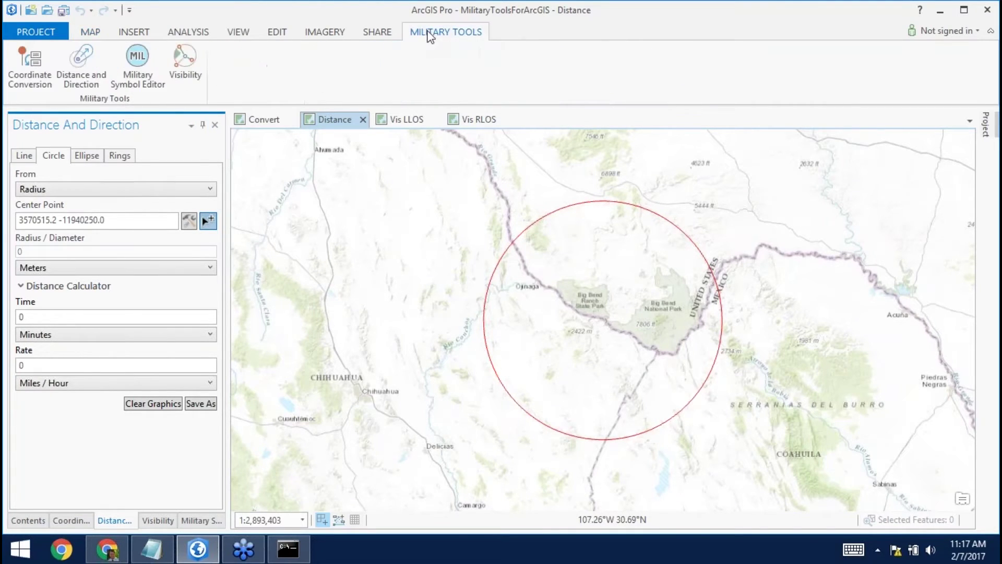
pyautogui.click(181, 72)
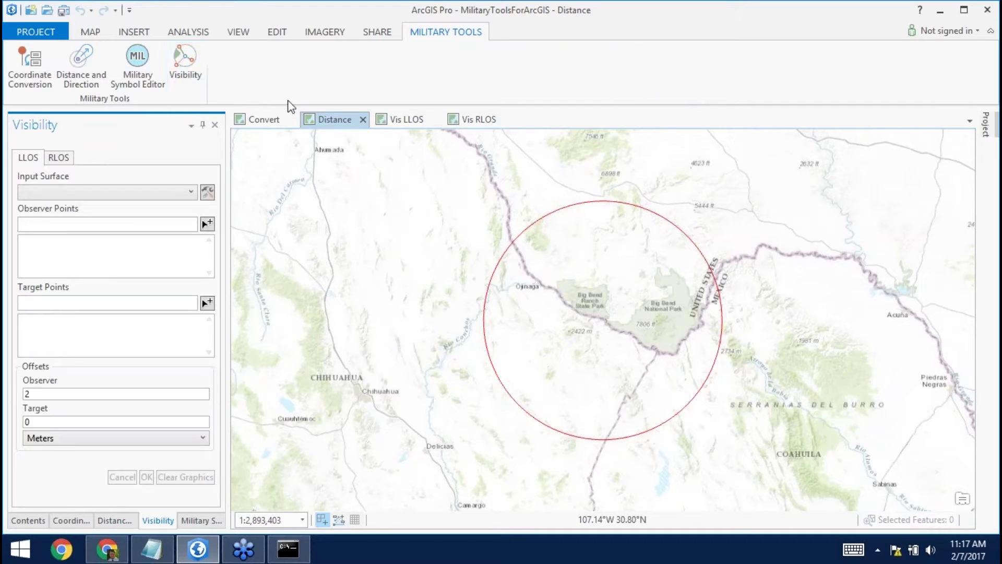
pyautogui.click(399, 119)
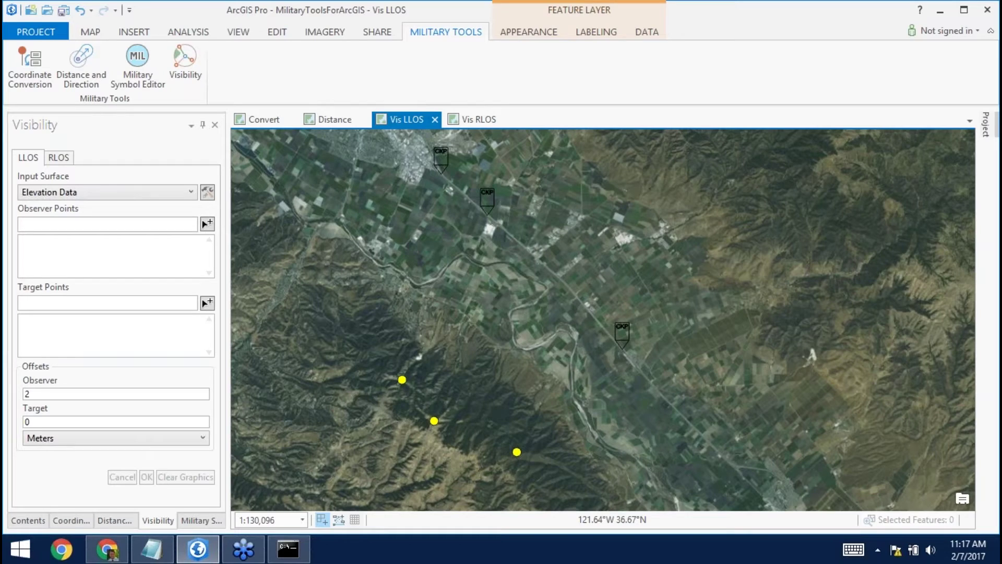
pyautogui.click(207, 224)
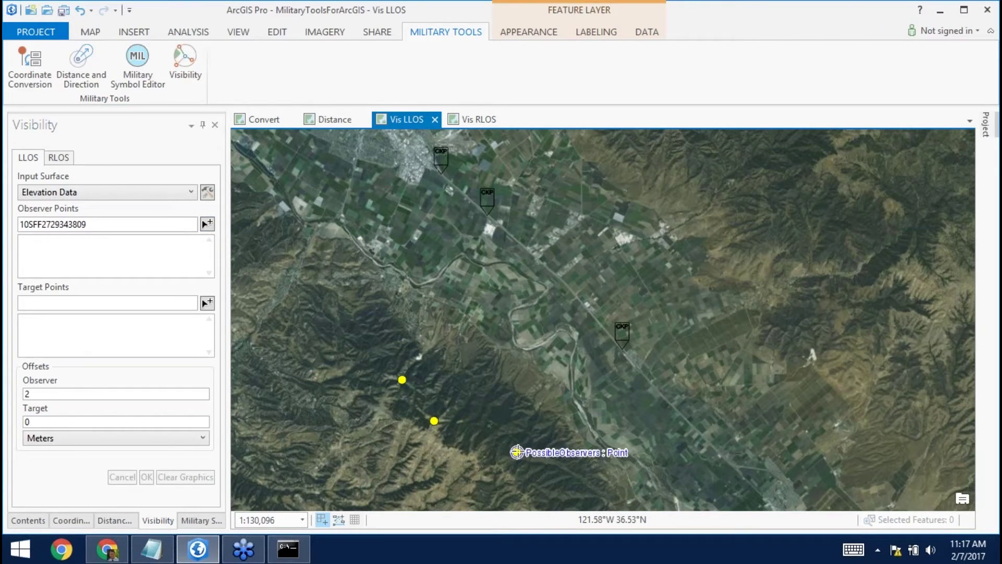
pyautogui.click(517, 452)
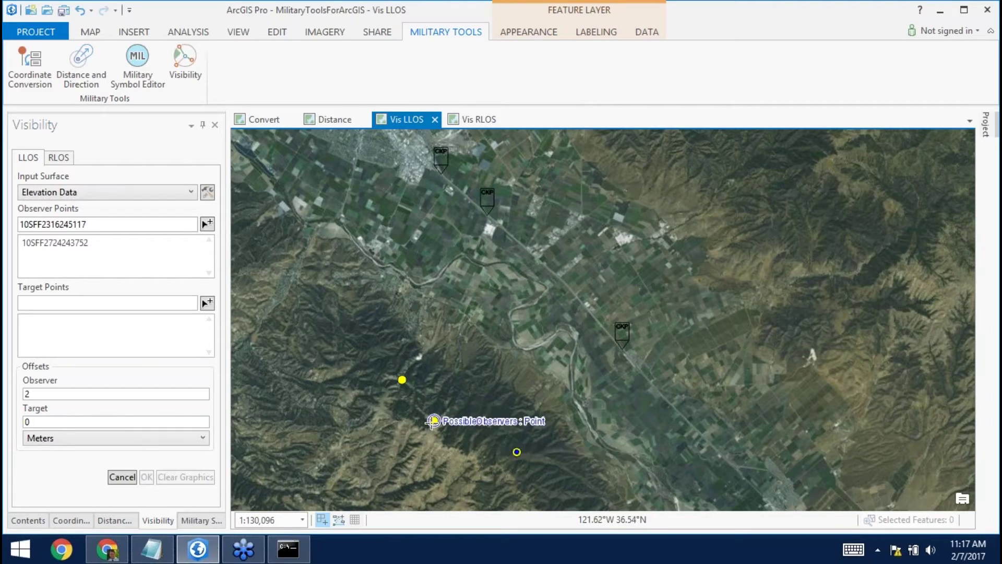
pyautogui.click(434, 421)
pyautogui.click(402, 379)
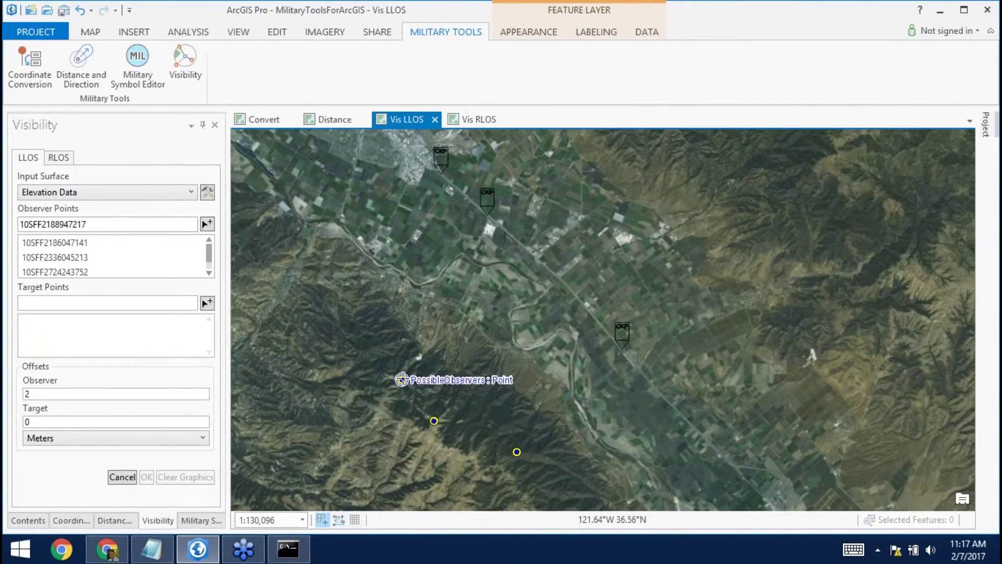
# Add the top, middle and lower CKP markers as target points.
pyautogui.click(208, 302)
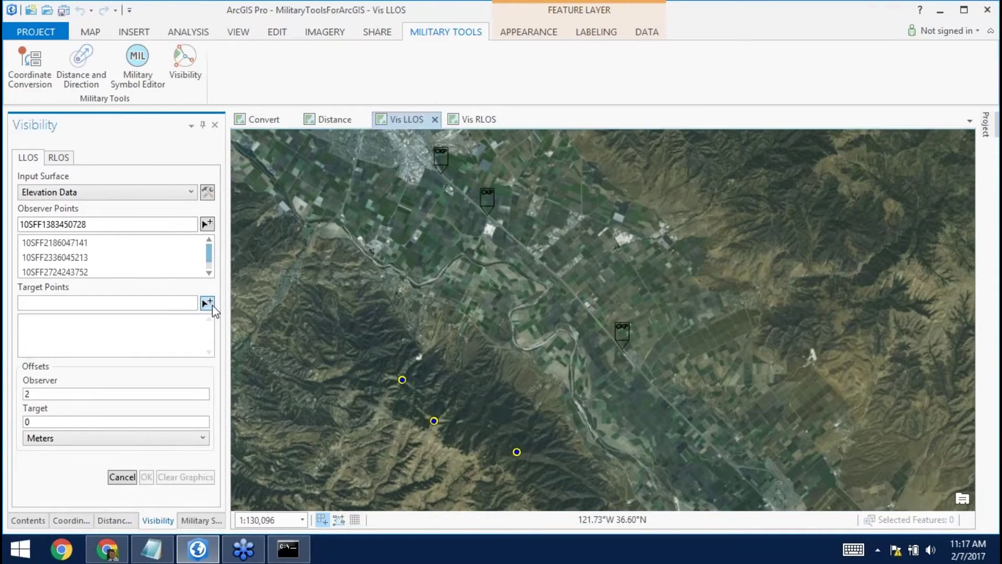
pyautogui.click(441, 174)
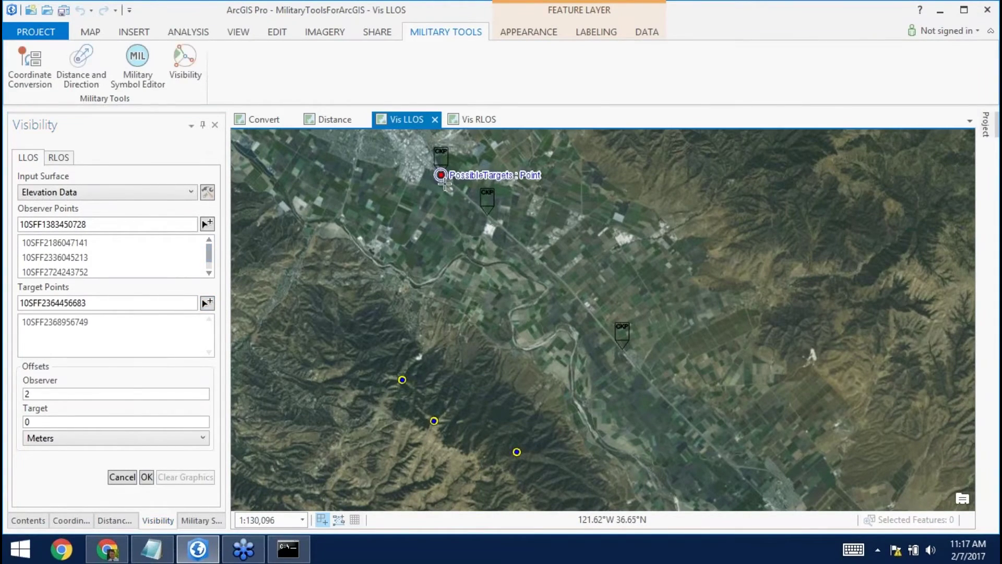
pyautogui.click(487, 216)
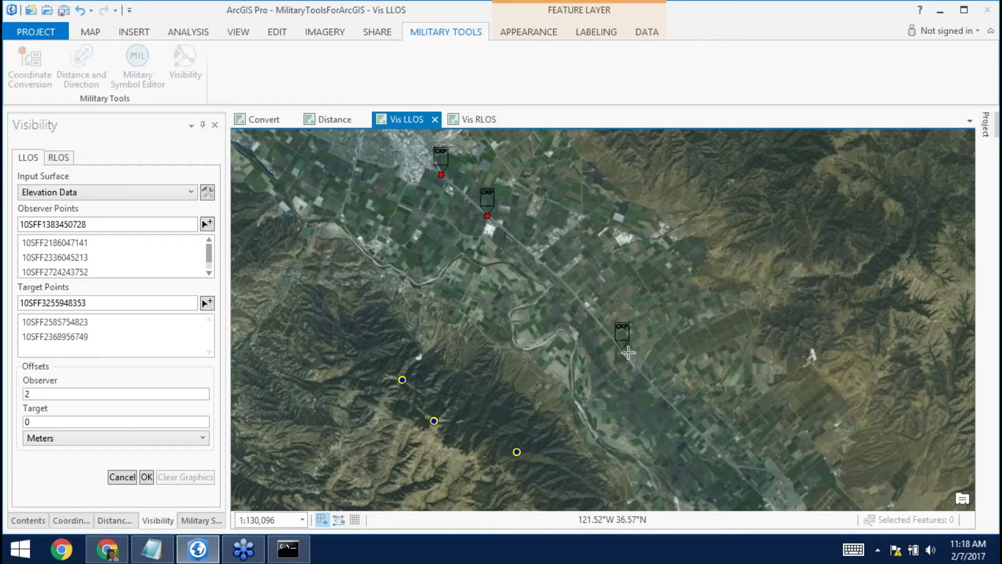
pyautogui.click(622, 351)
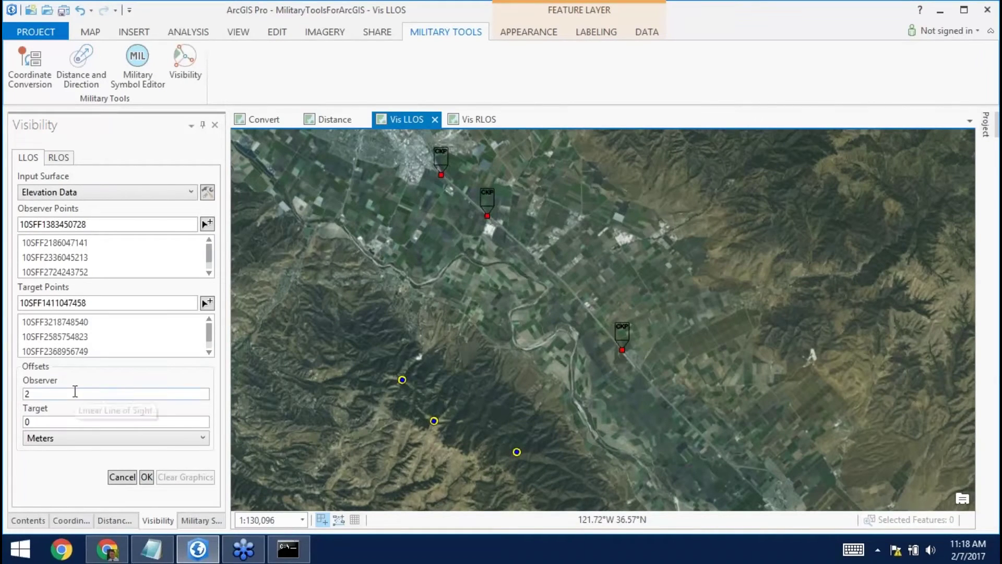
# Set both observer and target height offsets to 3 Meters.
pyautogui.click(74, 394)
pyautogui.write('3')
pyautogui.click(42, 422)
pyautogui.write('3')
pyautogui.click(103, 439)
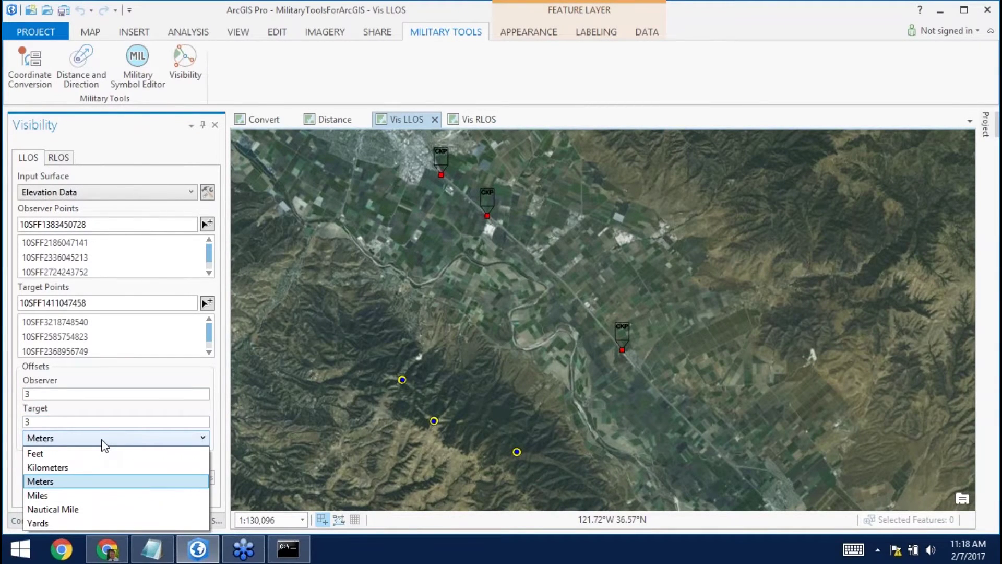
pyautogui.click(103, 441)
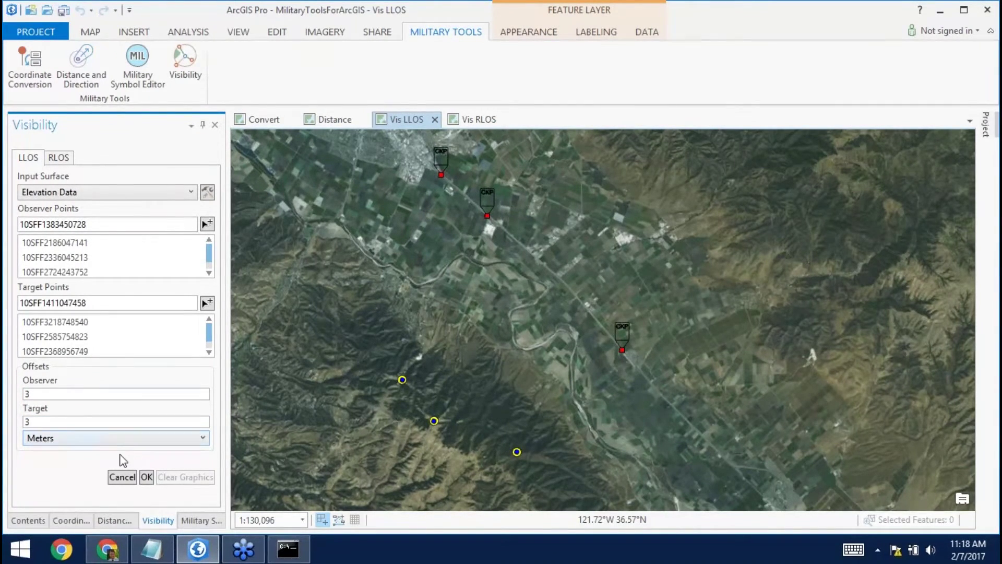
# Run the LLOS analysis to draw visible/obstructed sight lines from each observer to the three checkpoints.
pyautogui.click(147, 478)
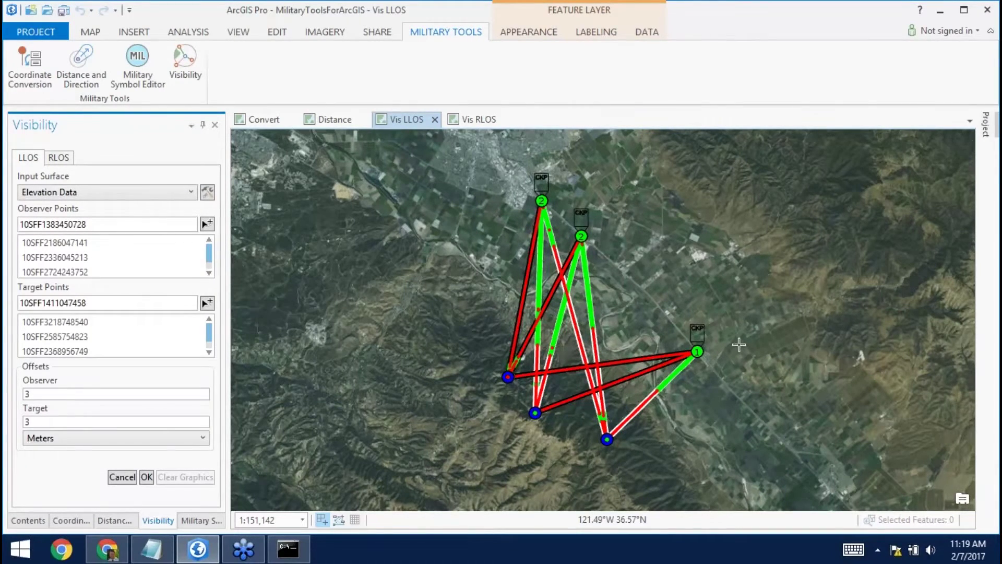
pyautogui.click(230, 32)
# Convert the map into the Vis LLOS_3D local scene and orbit around the observer to inspect sight lines.
pyautogui.click(65, 65)
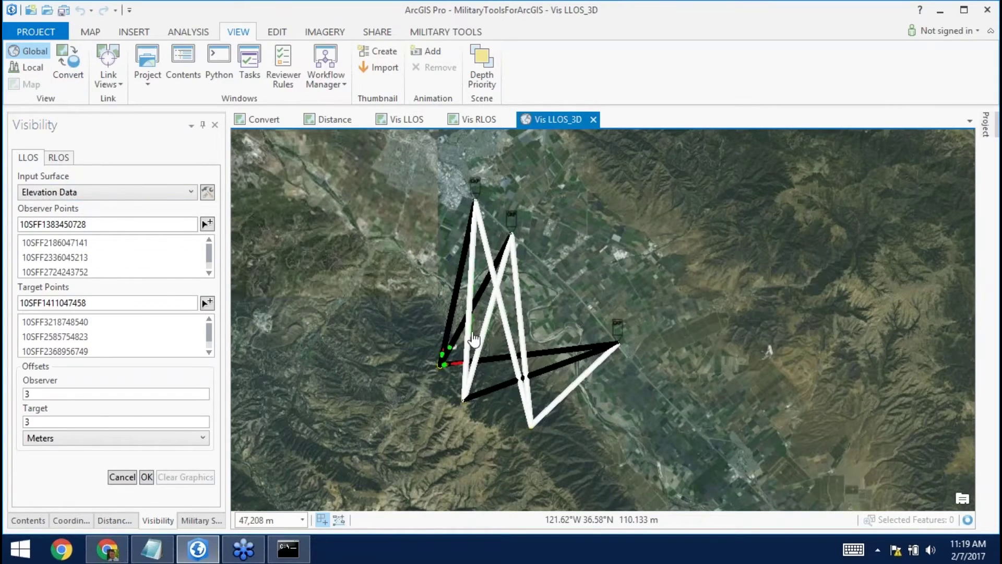
pyautogui.scroll(3, 478, 340)
pyautogui.scroll(5, 478, 339)
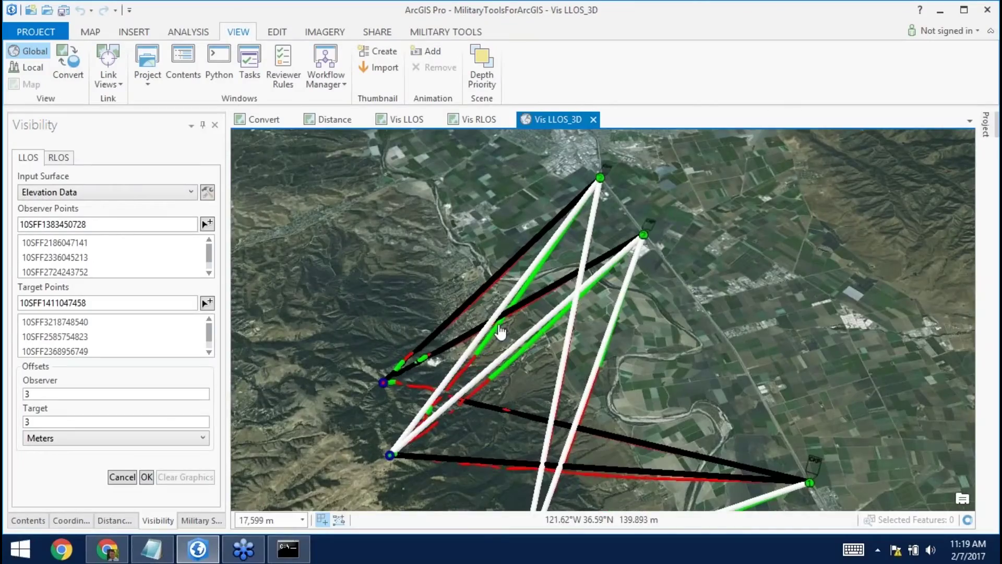
pyautogui.scroll(2, 500, 331)
pyautogui.moveTo(499, 334); pyautogui.dragTo(590, 431)
pyautogui.scroll(6, 571, 410)
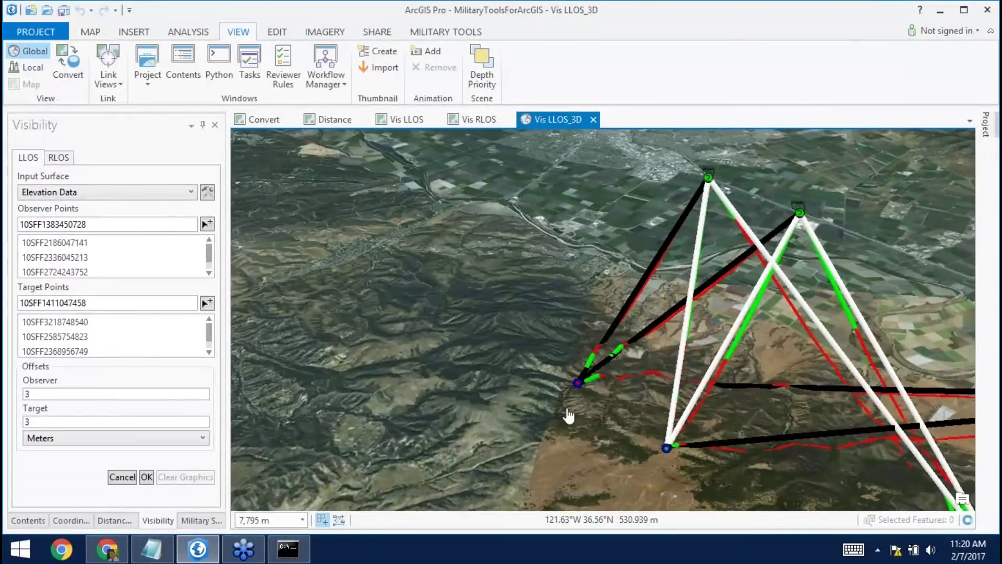
pyautogui.scroll(1, 570, 383)
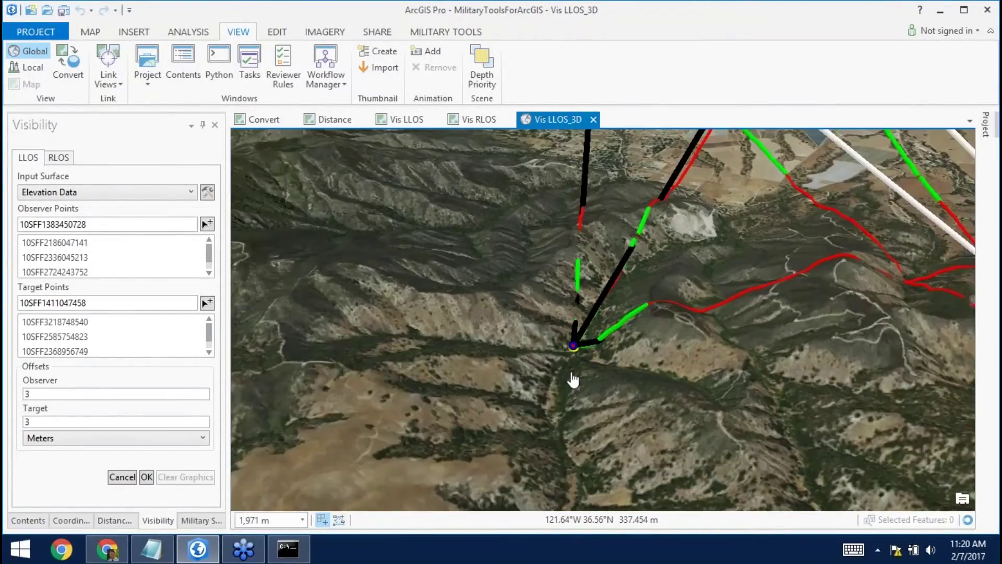
pyautogui.scroll(4, 573, 380)
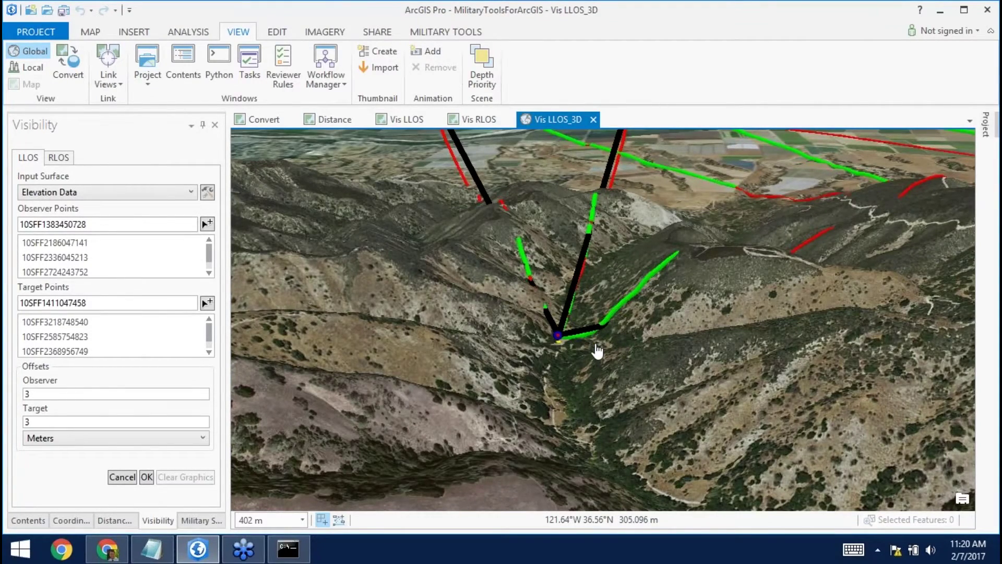
pyautogui.scroll(-3, 598, 351)
pyautogui.moveTo(716, 354)
pyautogui.mouseDown()
pyautogui.moveTo(663, 355)
pyautogui.moveTo(552, 381)
pyautogui.moveTo(396, 387)
pyautogui.mouseUp()
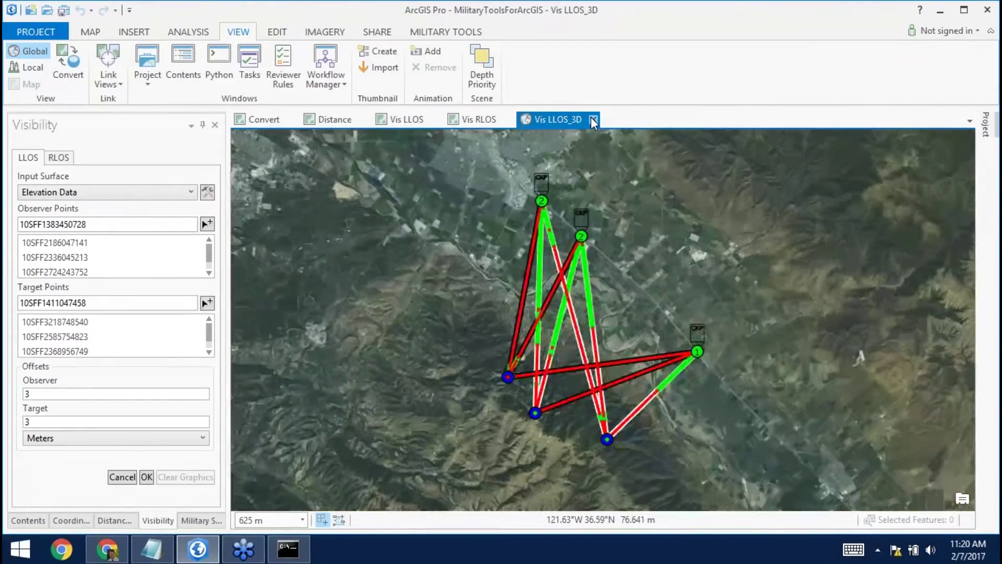
# Close the 3D scene and hide the LLOS_Targets, LLOS_Observers, LLOS_Output and LLOS_Sight_Lines layers.
pyautogui.click(594, 121)
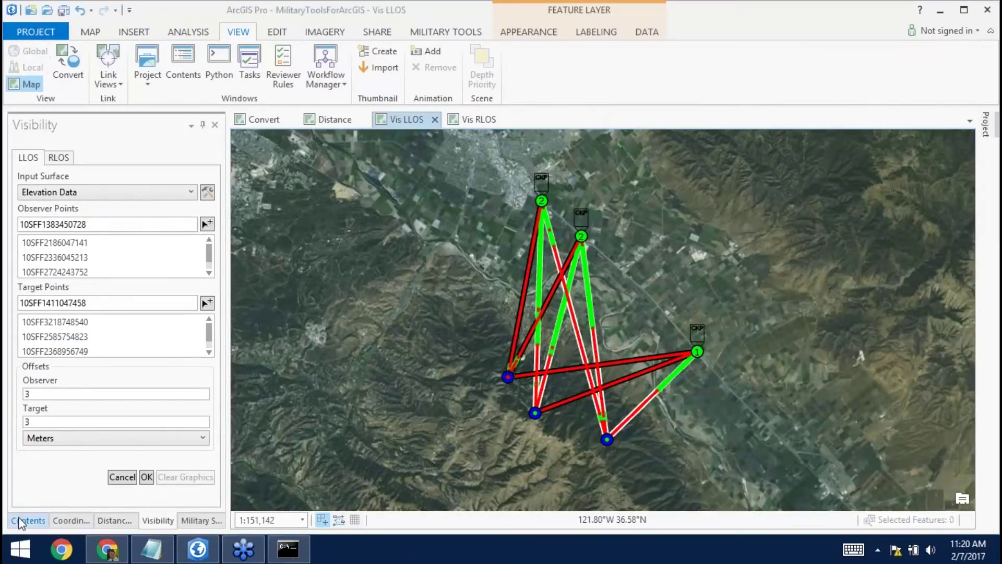
pyautogui.click(20, 520)
pyautogui.click(32, 256)
pyautogui.click(32, 327)
pyautogui.click(23, 333)
pyautogui.click(22, 255)
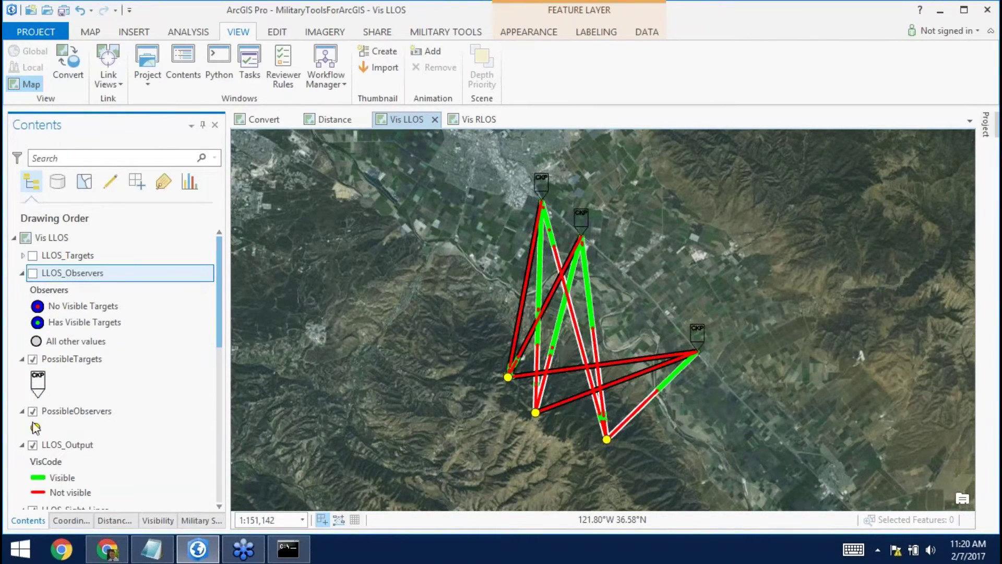
pyautogui.click(33, 445)
pyautogui.click(23, 445)
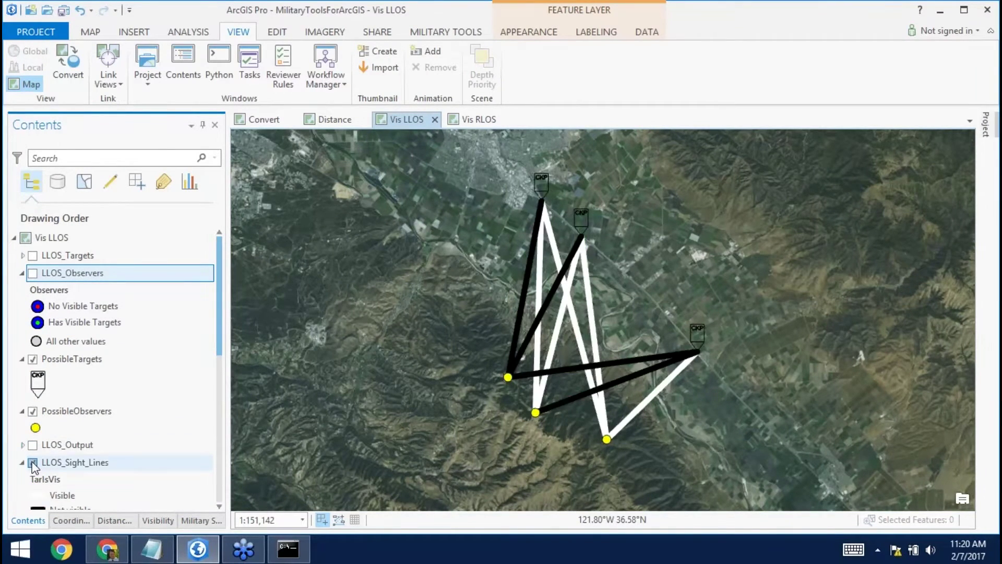
pyautogui.click(33, 462)
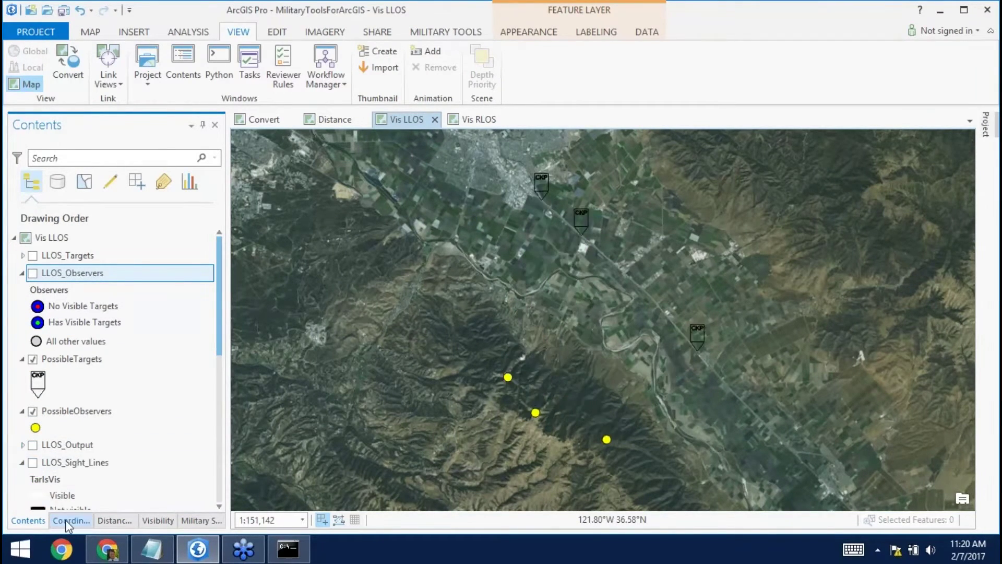
pyautogui.click(157, 522)
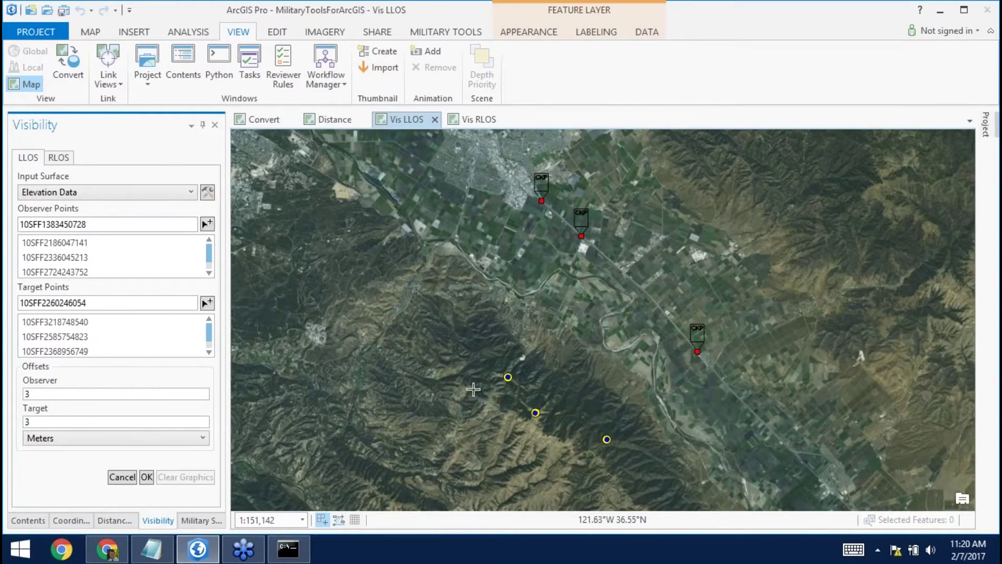
# Clear the previous points and add the middle and lower yellow points as observers.
pyautogui.click(122, 477)
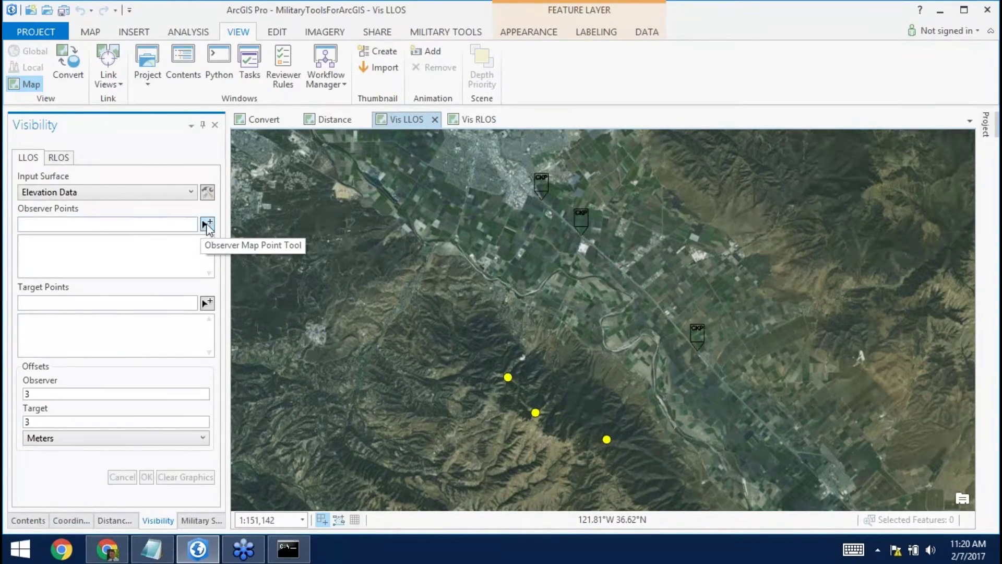
pyautogui.click(207, 225)
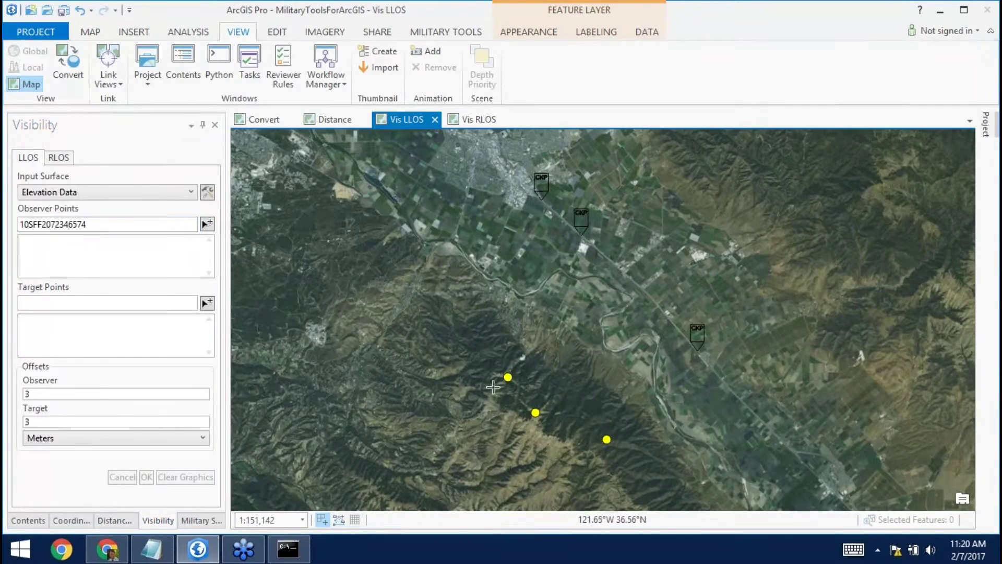
pyautogui.click(535, 412)
pyautogui.click(607, 439)
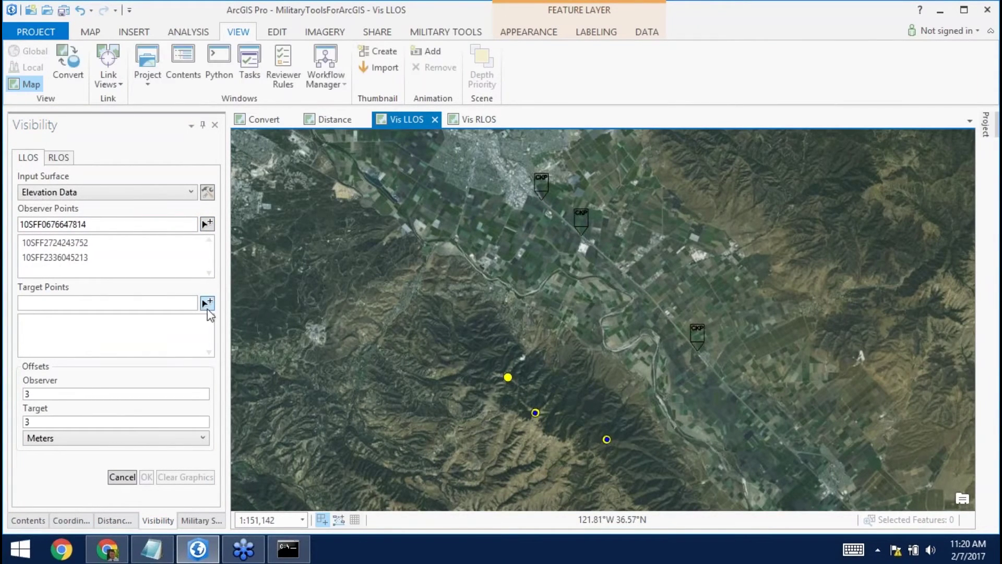
# Add the lower-right, middle and top checkpoints as targets.
pyautogui.click(208, 305)
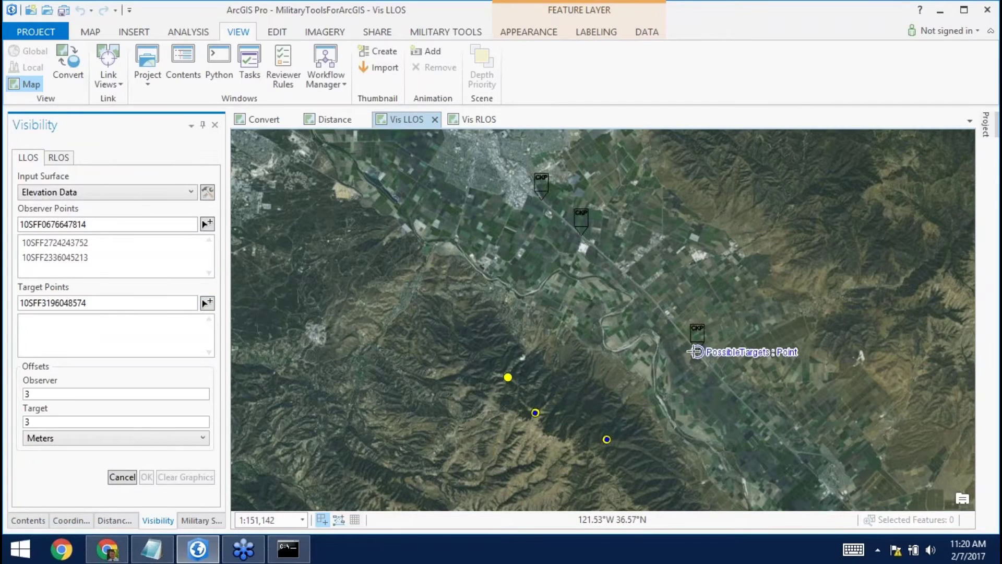
pyautogui.click(696, 352)
pyautogui.click(581, 236)
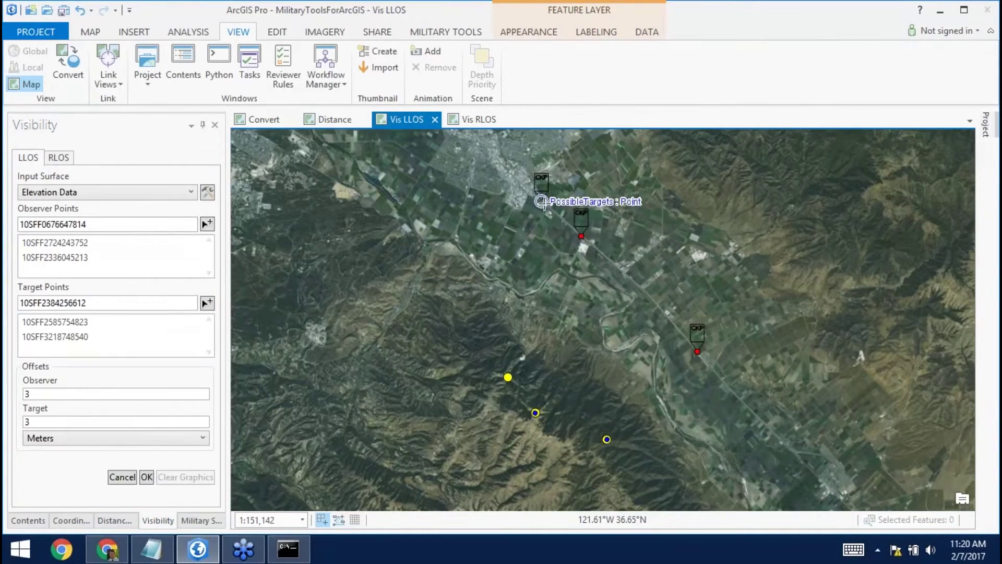
pyautogui.click(542, 201)
# Zoom and pan the map into the hills to look for another observer spot.
pyautogui.click(207, 224)
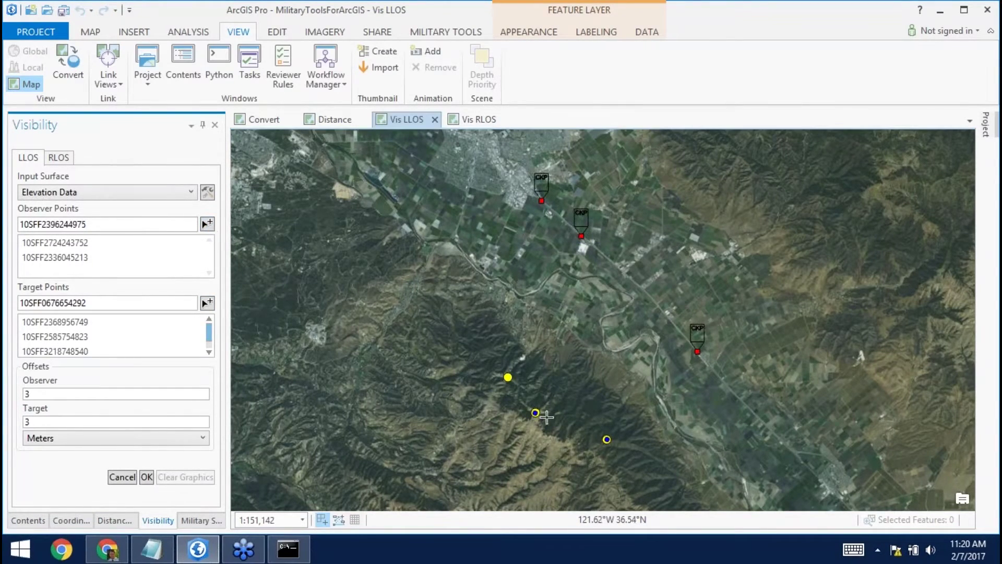
pyautogui.scroll(6, 510, 377)
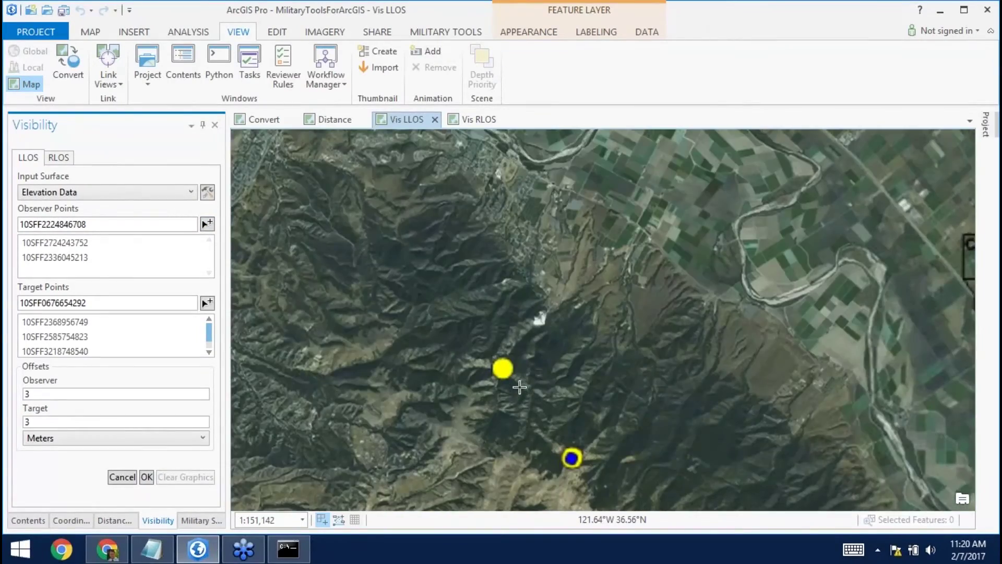
pyautogui.scroll(4, 516, 373)
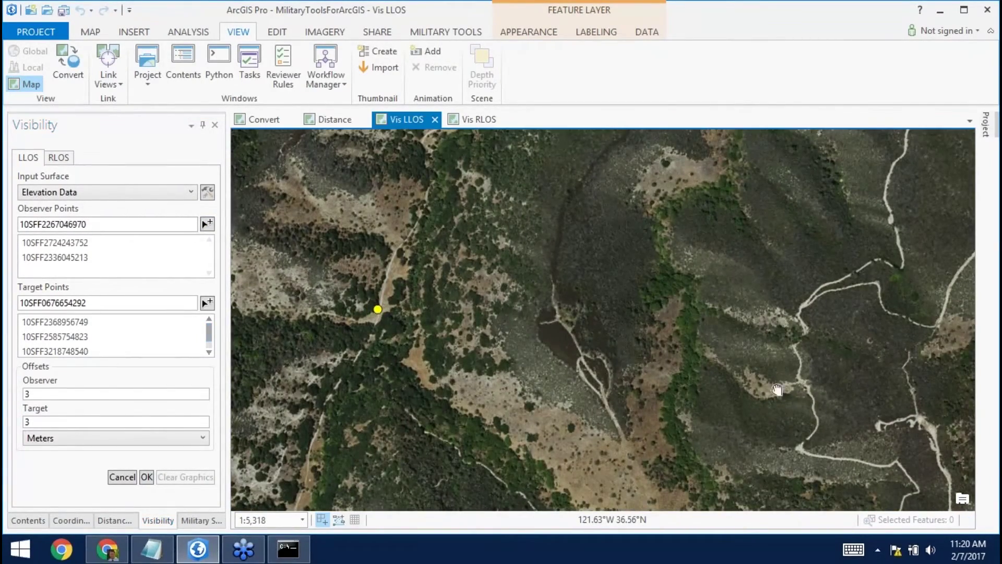
pyautogui.scroll(-3, 551, 308)
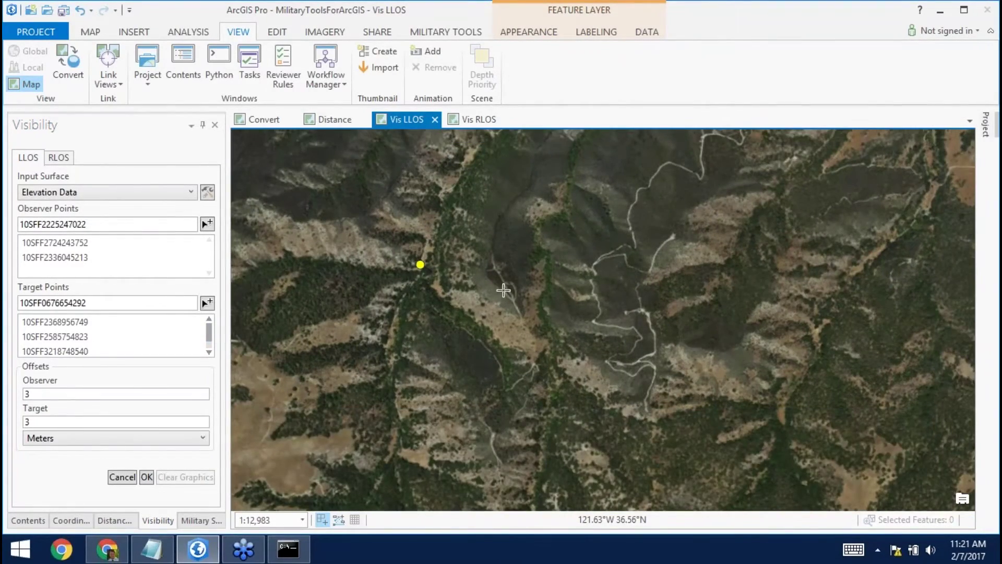
pyautogui.scroll(2, 503, 290)
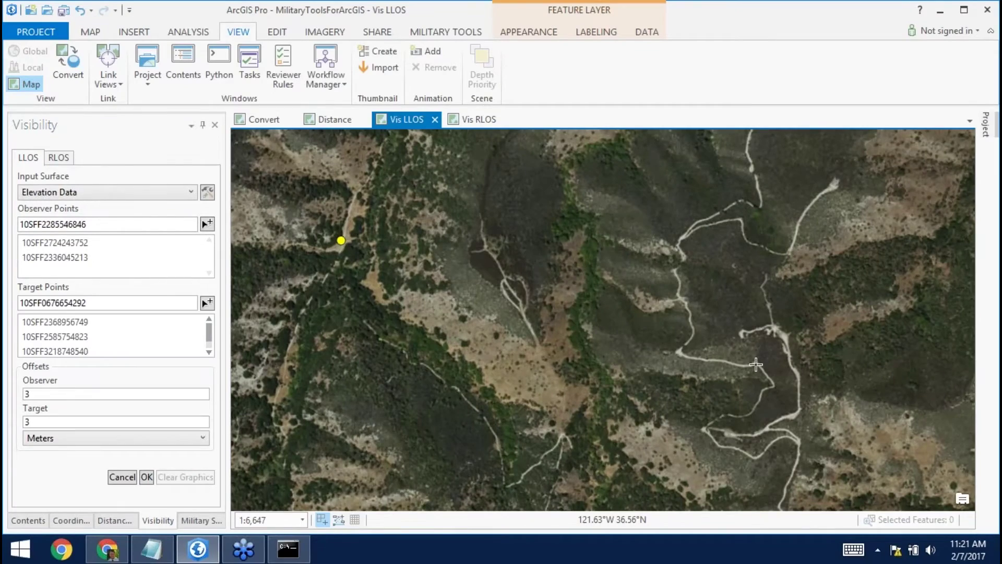
pyautogui.moveTo(741, 358); pyautogui.dragTo(662, 324)
pyautogui.scroll(-1, 488, 245)
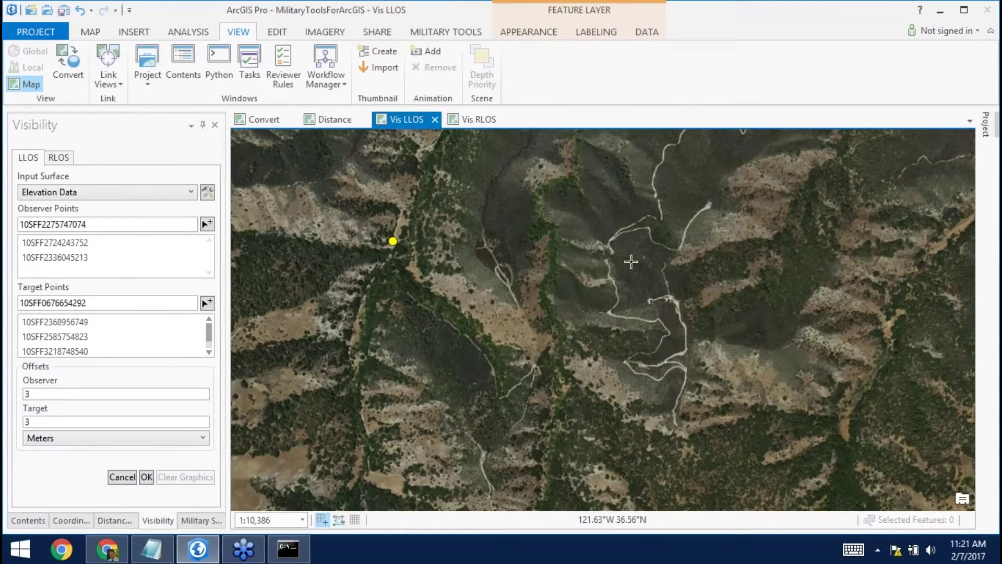
pyautogui.scroll(1, 631, 263)
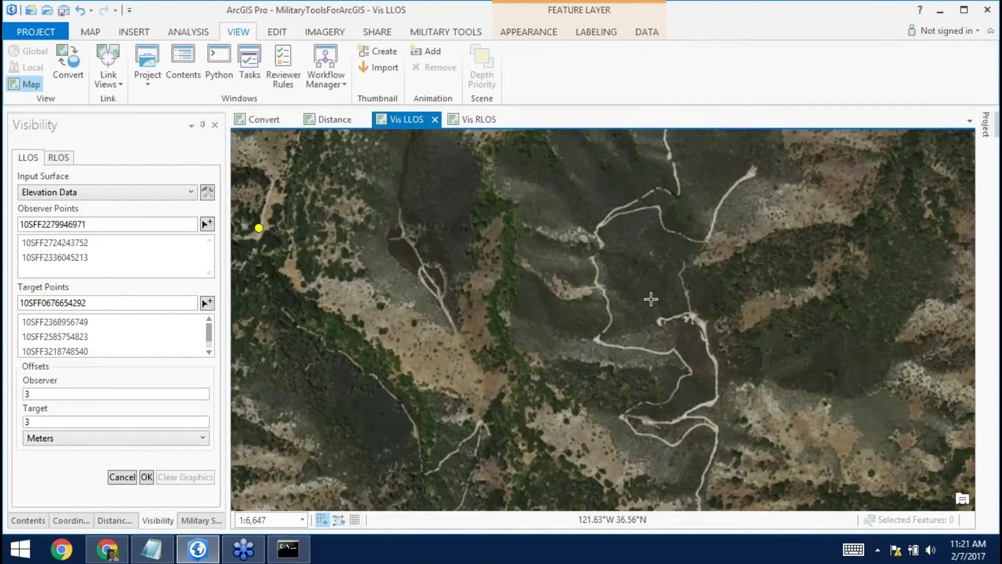
# Place a third observer on the hillside trail, rerun LLOS, then clear the observer and target lists.
pyautogui.click(646, 421)
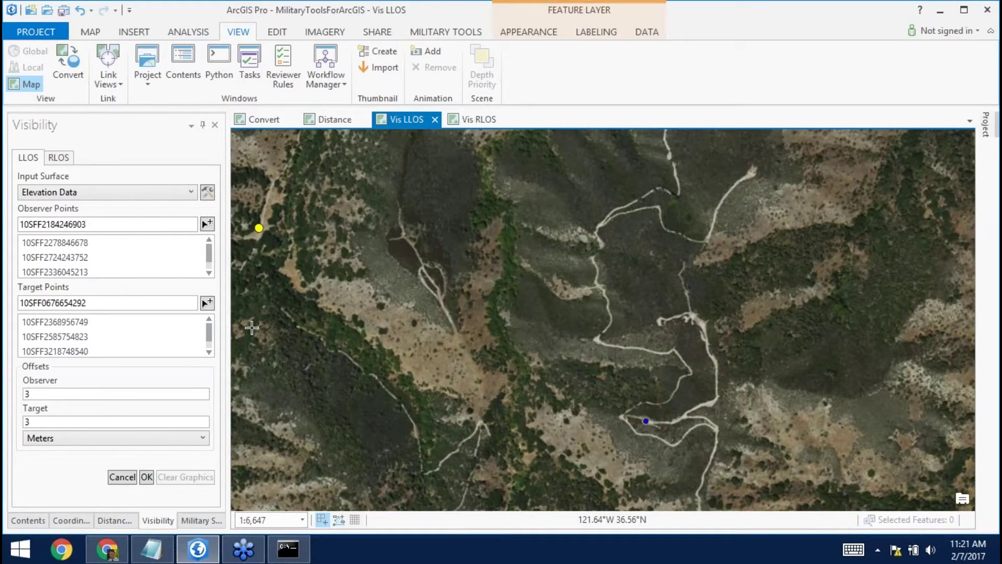
pyautogui.click(147, 477)
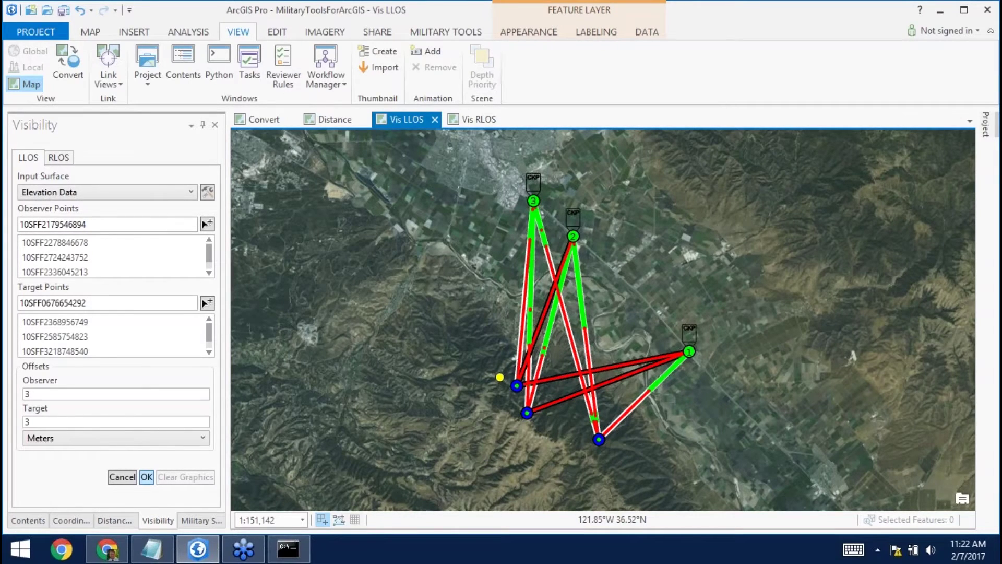
pyautogui.click(122, 477)
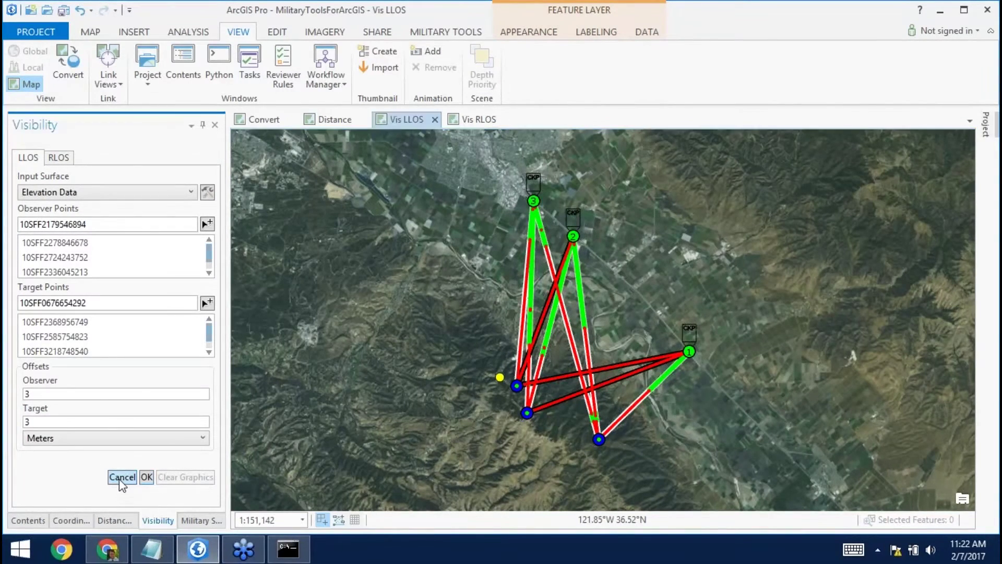
pyautogui.click(61, 156)
# On the Vis RLOS map, place observer points around the central downtown block.
pyautogui.click(481, 124)
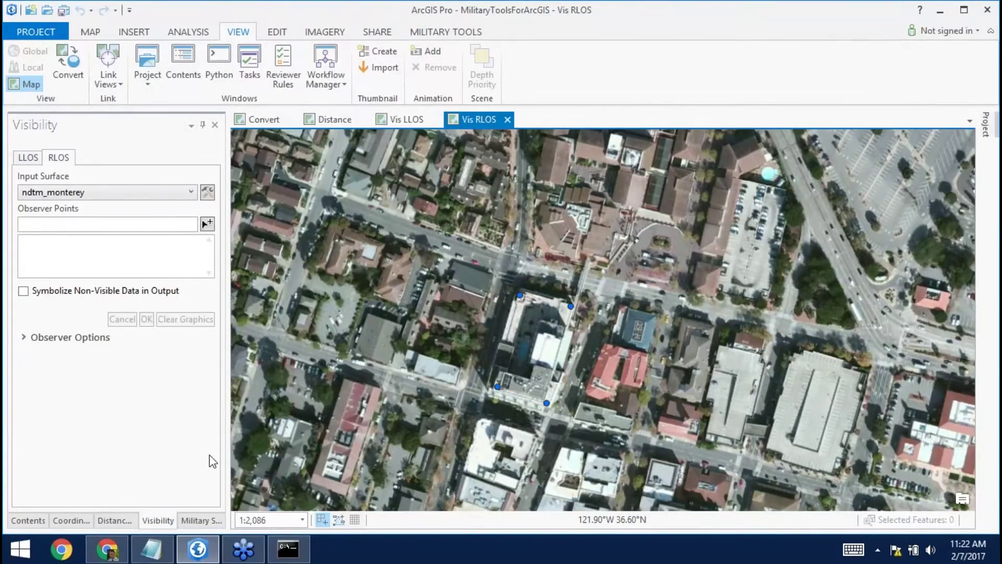
pyautogui.click(207, 223)
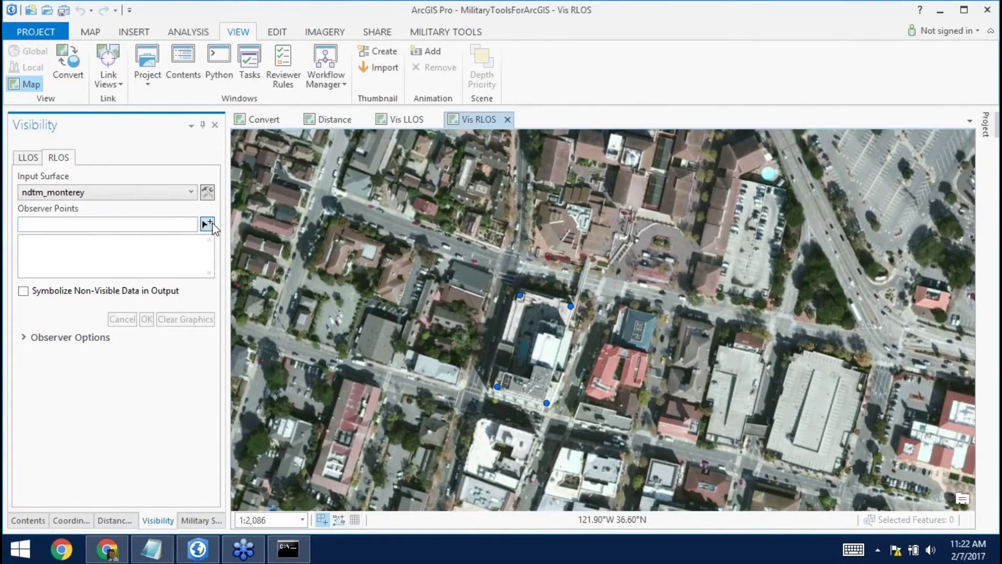
pyautogui.click(520, 295)
pyautogui.click(571, 306)
pyautogui.click(546, 403)
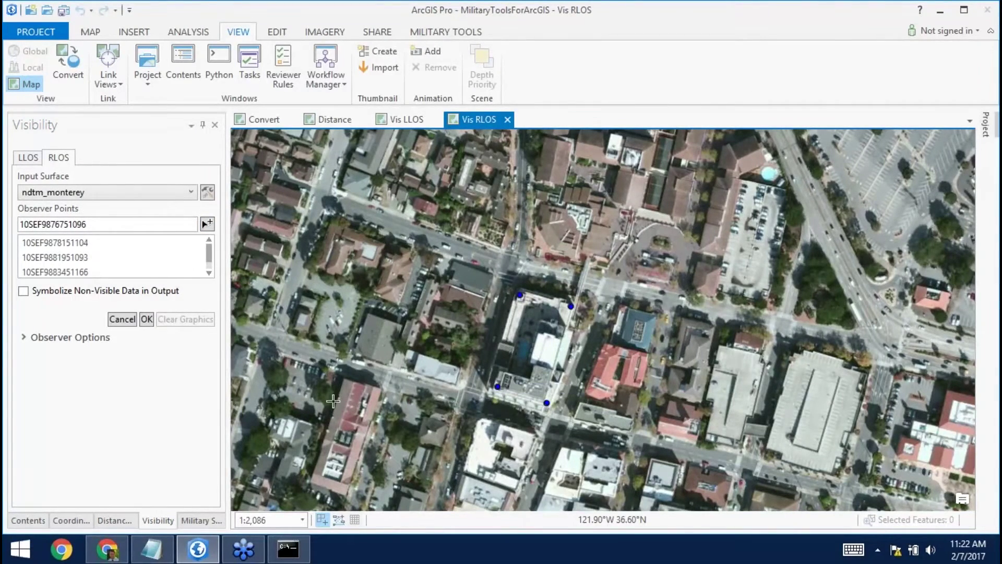
# Enable Symbolize Non-Visible Data, set maximum distance to 500, and run the radial line of sight.
pyautogui.click(23, 291)
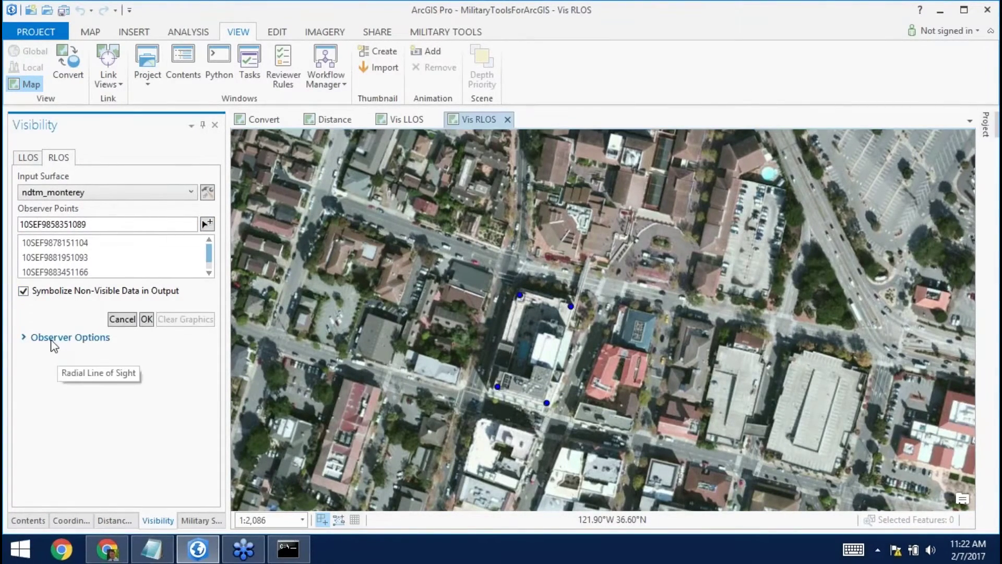
pyautogui.click(51, 338)
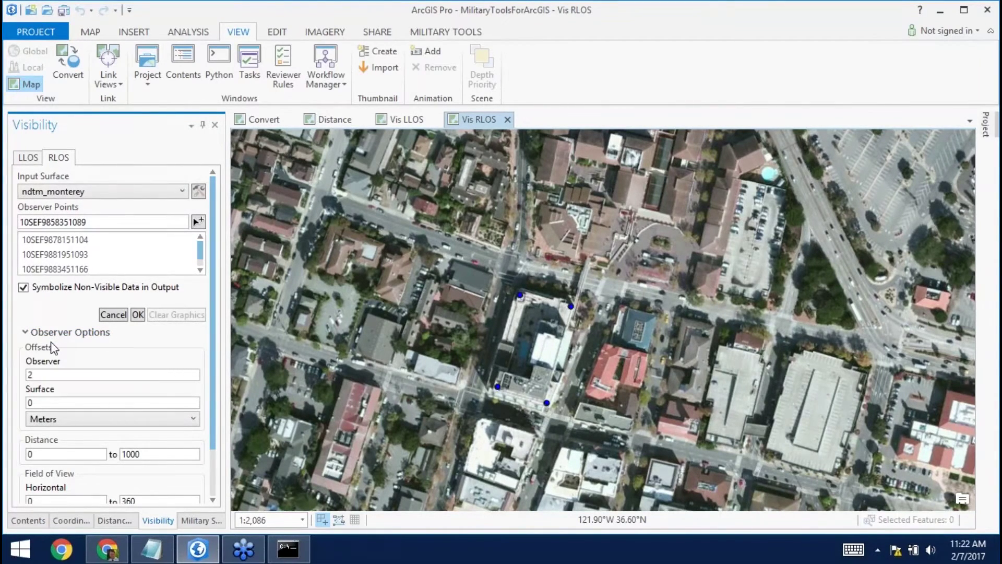
pyautogui.doubleClick(30, 375)
pyautogui.click(74, 402)
pyautogui.scroll(-1, 78, 410)
pyautogui.scroll(-1, 78, 410)
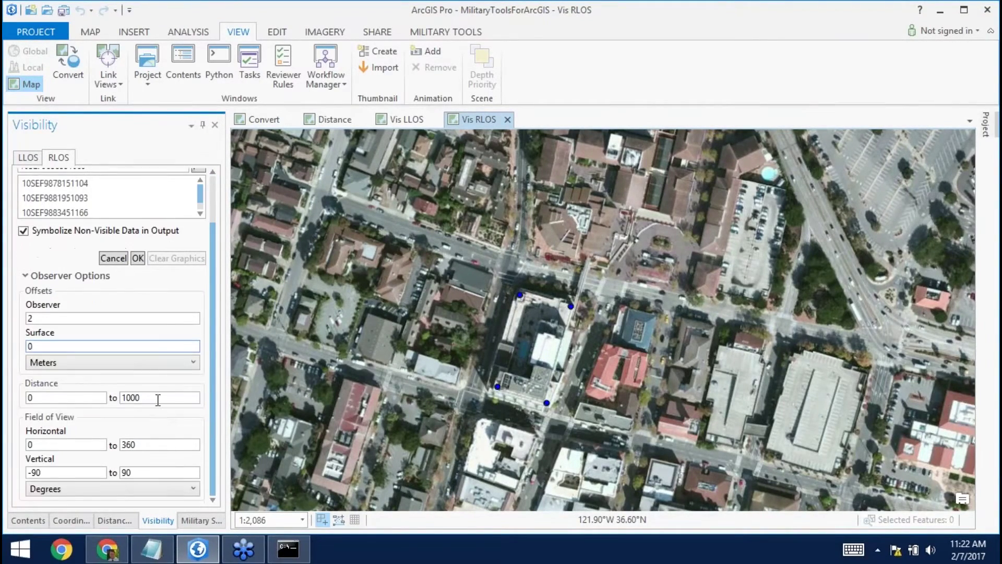
pyautogui.doubleClick(151, 397)
pyautogui.write('500')
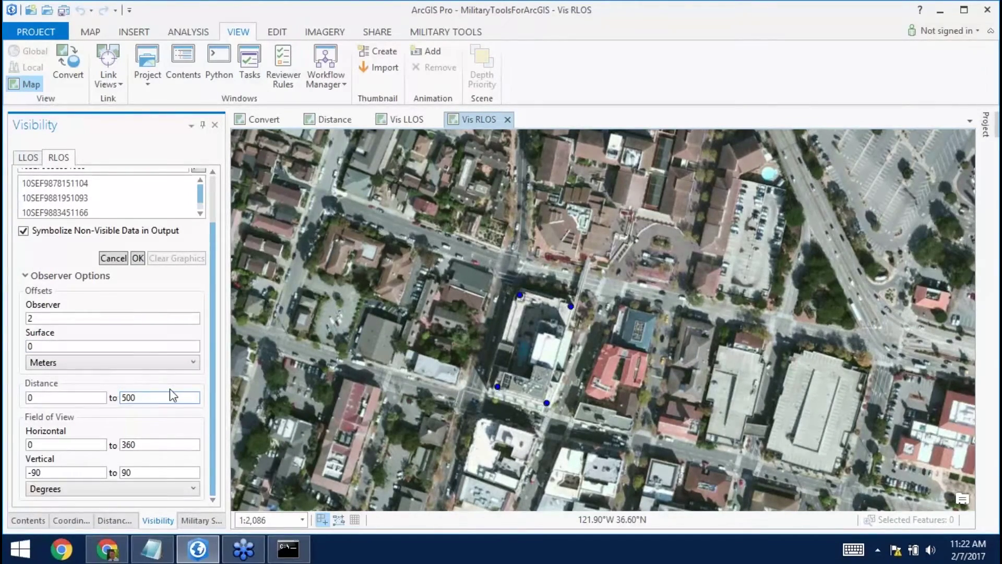
pyautogui.scroll(2, 172, 389)
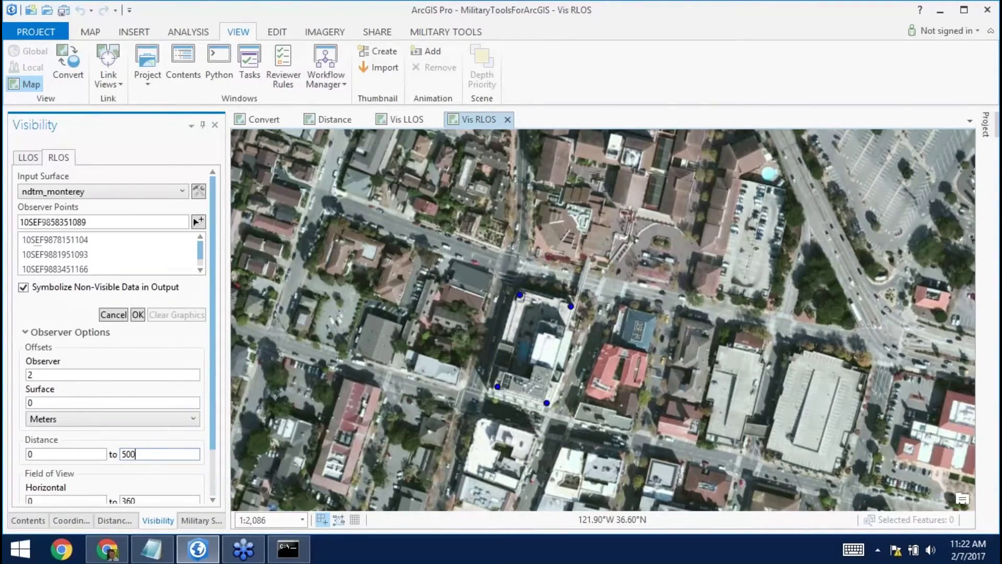
pyautogui.click(140, 315)
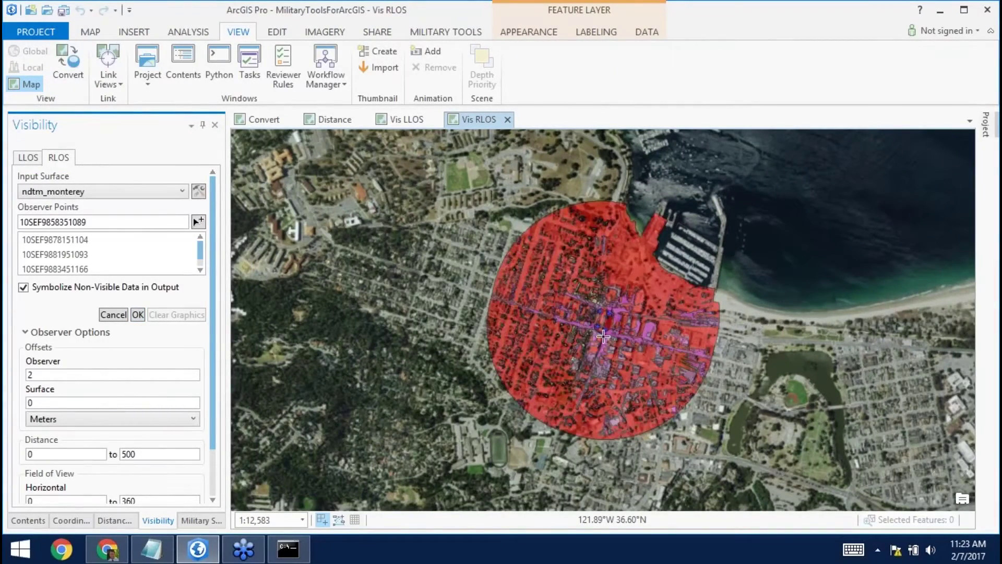
# Zoom into the observer points at the centre of the red visibility circle.
pyautogui.scroll(2, 603, 335)
pyautogui.scroll(3, 604, 336)
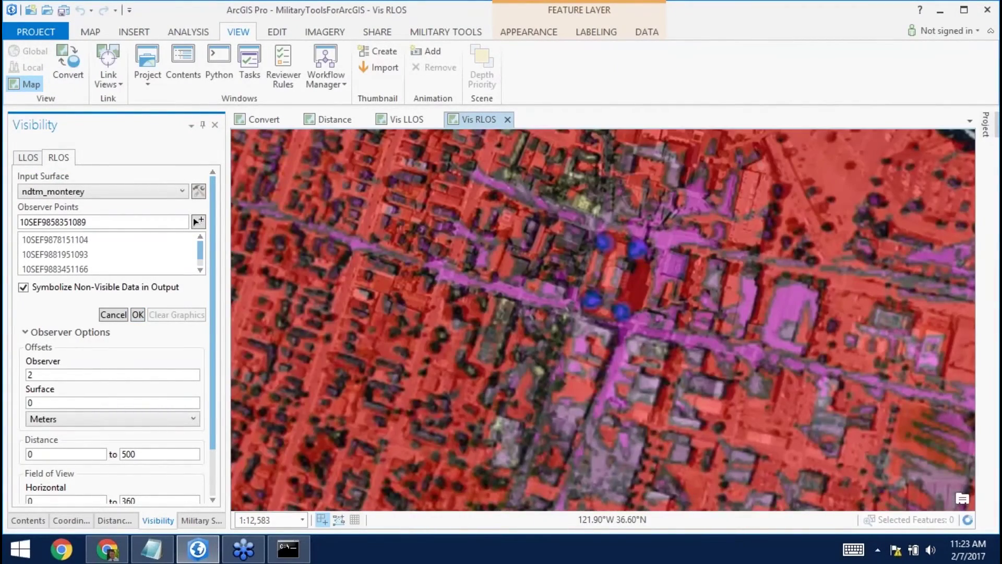
# In RLOS_Visibility_1 symbology, group the visible values 1, 2 and 3 into one class.
pyautogui.click(28, 520)
pyautogui.rightClick(67, 255)
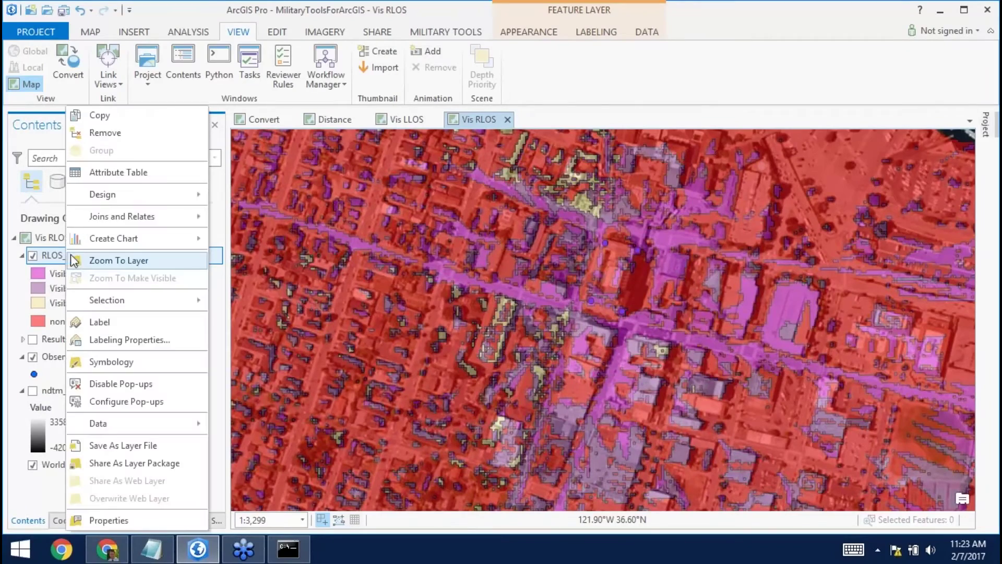
pyautogui.click(116, 360)
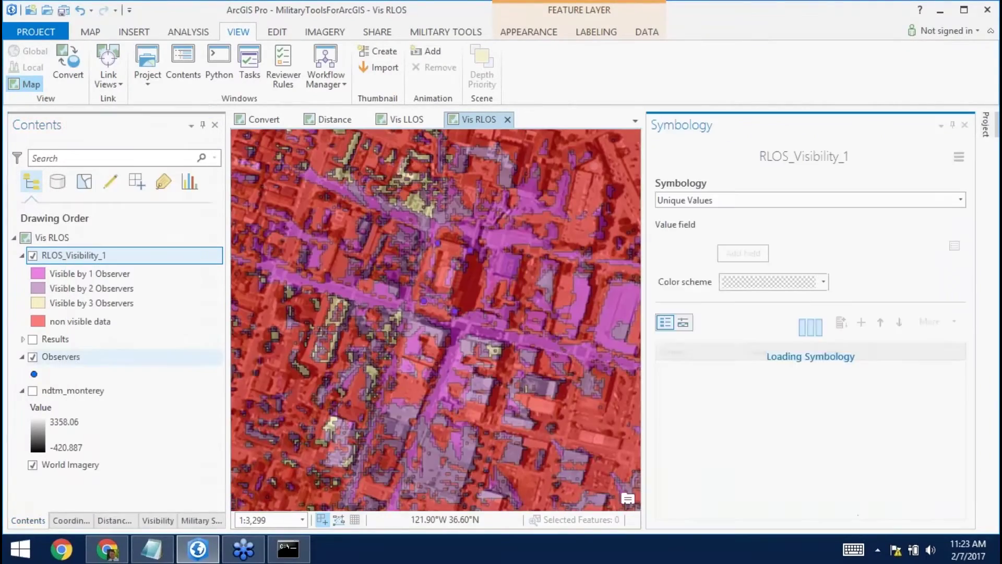
pyautogui.moveTo(754, 431); pyautogui.dragTo(756, 468)
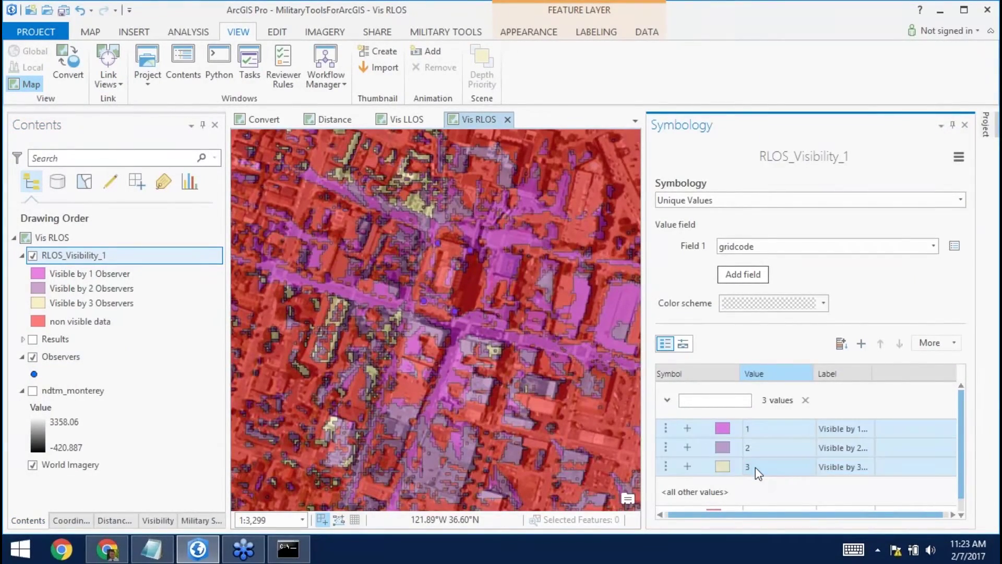
pyautogui.rightClick(756, 467)
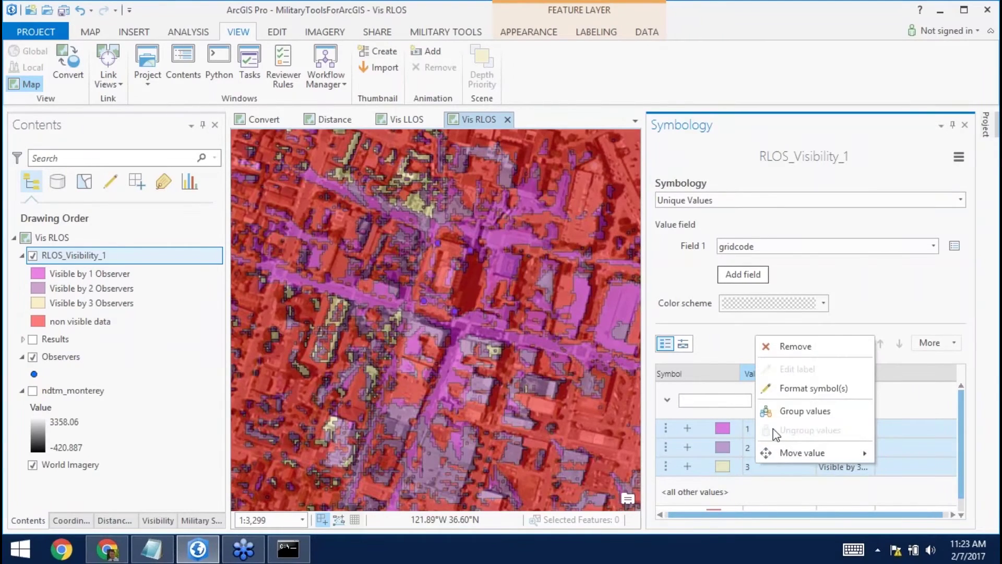
pyautogui.click(780, 407)
# Give the merged visible class a green fill with No color outline.
pyautogui.click(725, 423)
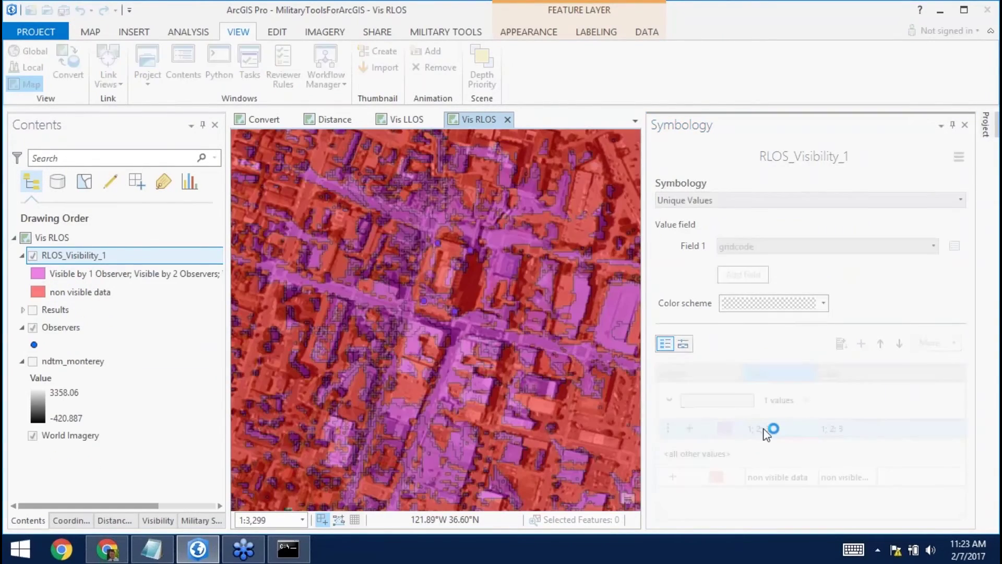
pyautogui.click(717, 182)
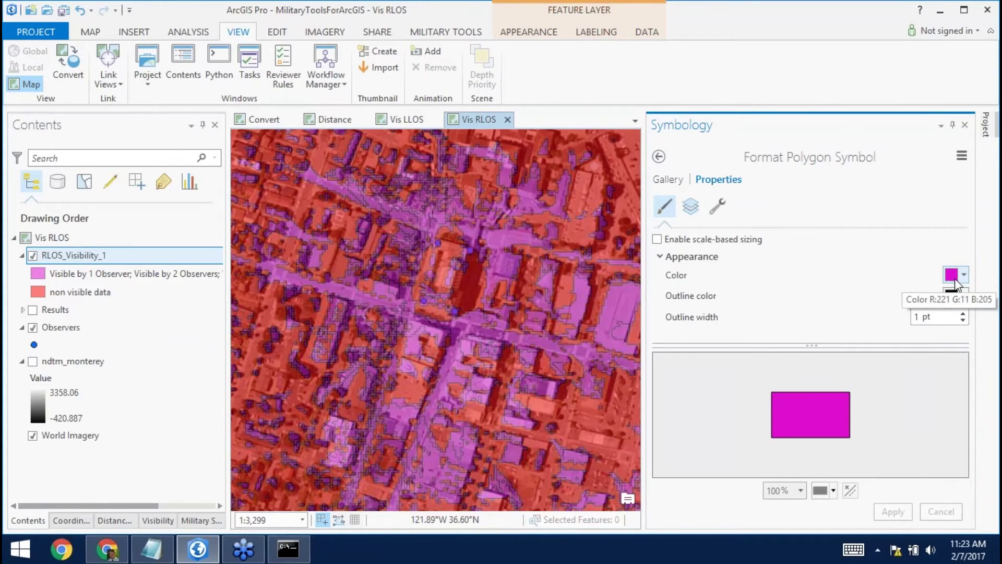
pyautogui.click(957, 276)
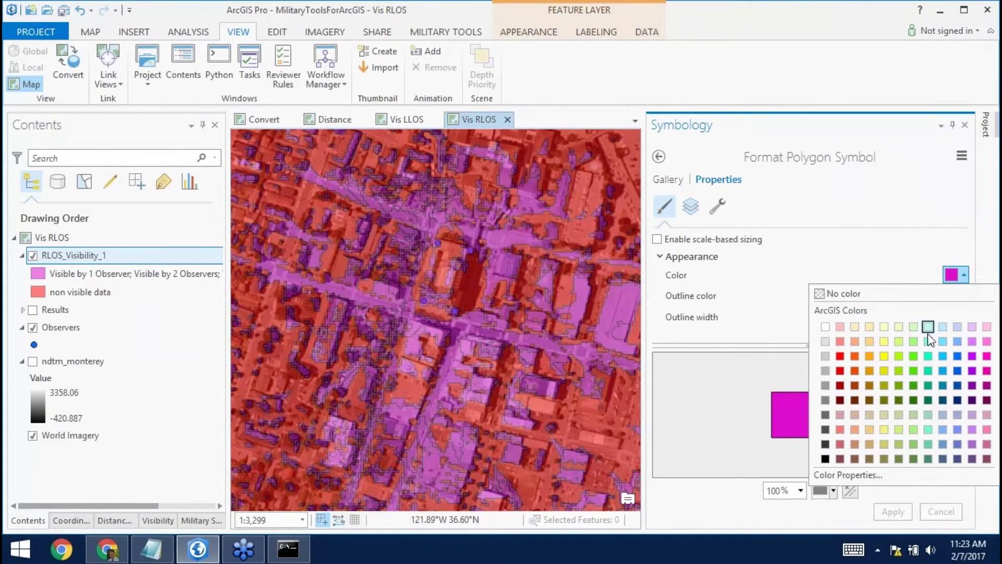
pyautogui.click(914, 371)
pyautogui.click(951, 297)
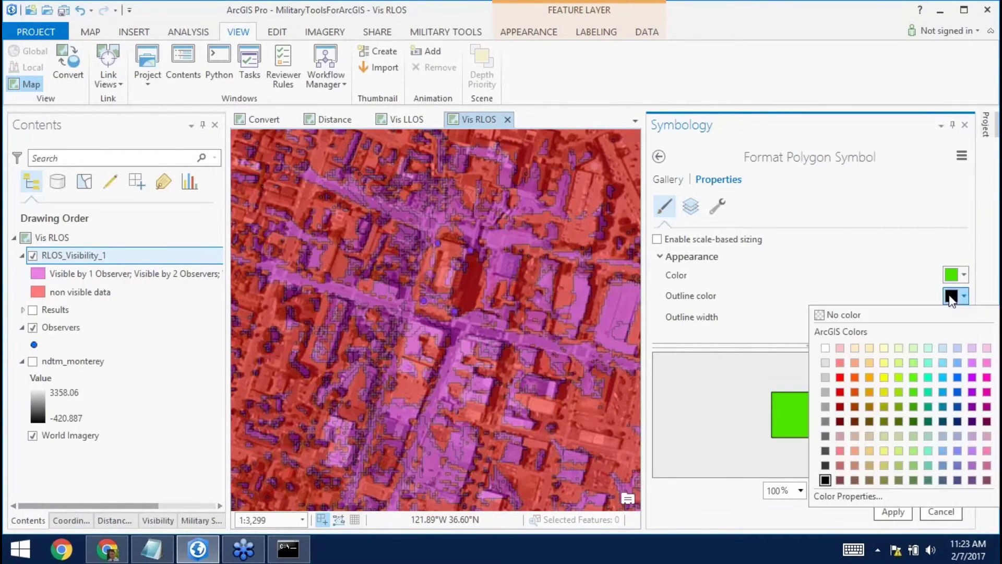
pyautogui.click(887, 314)
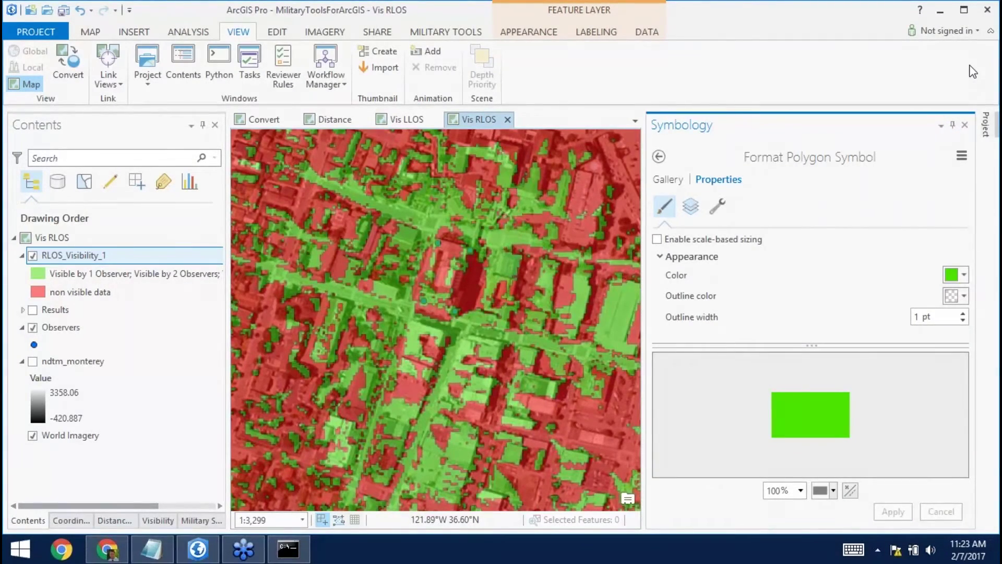
pyautogui.click(968, 125)
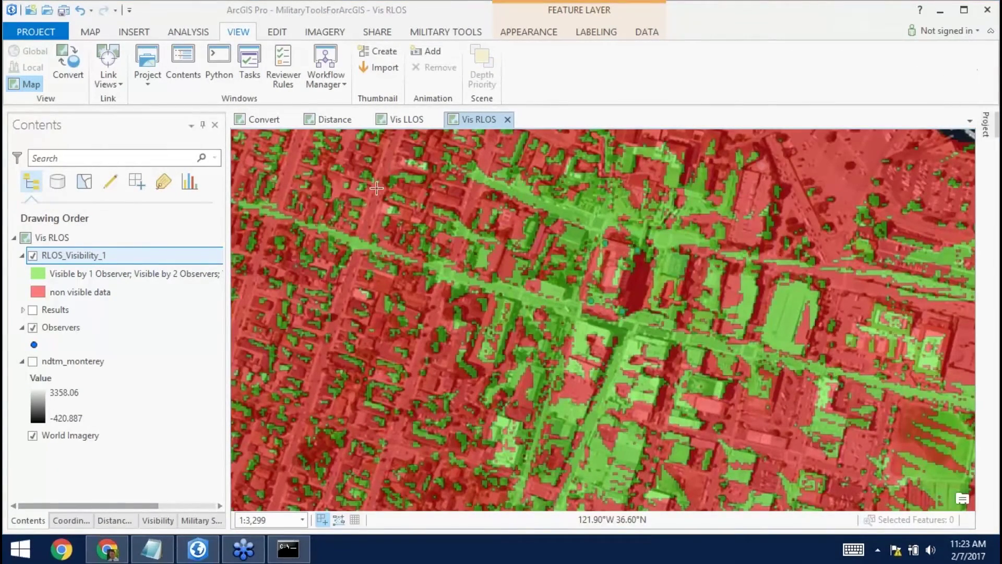
# Jump to the RLOS Area of Interest bookmark, zoom out, and move Observers above RLOS_Visibility_1.
pyautogui.click(93, 33)
pyautogui.click(186, 77)
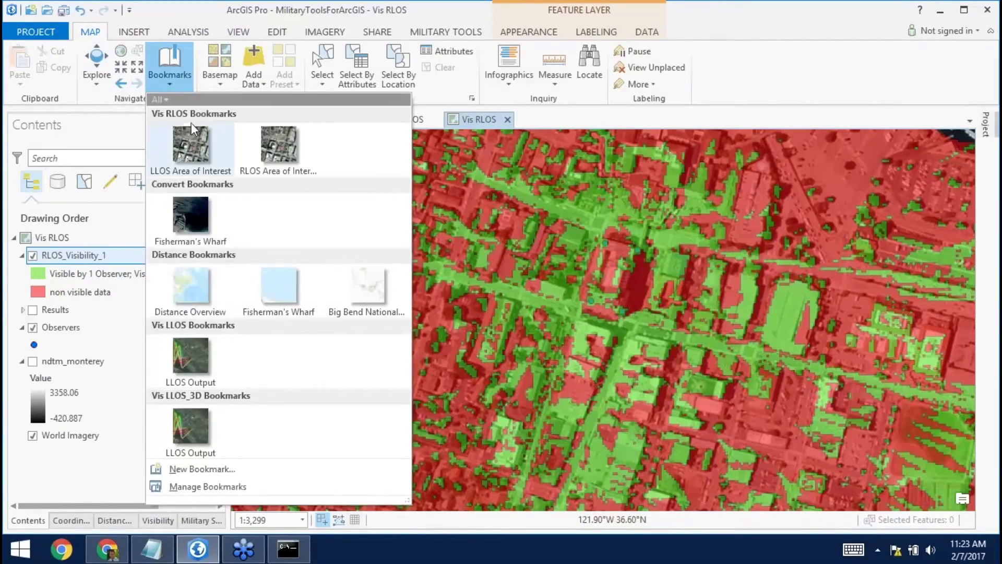
pyautogui.click(280, 151)
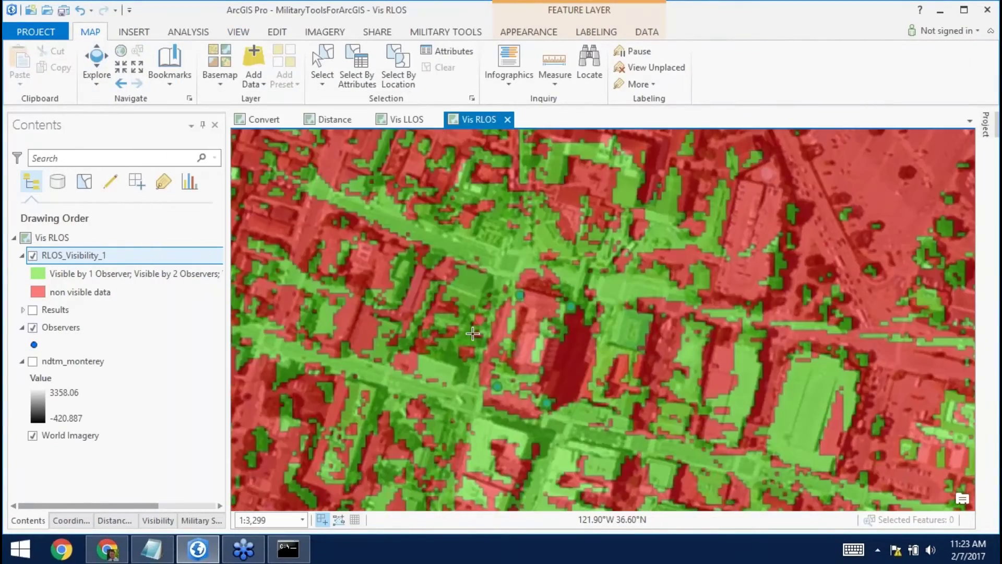
pyautogui.scroll(-4, 537, 343)
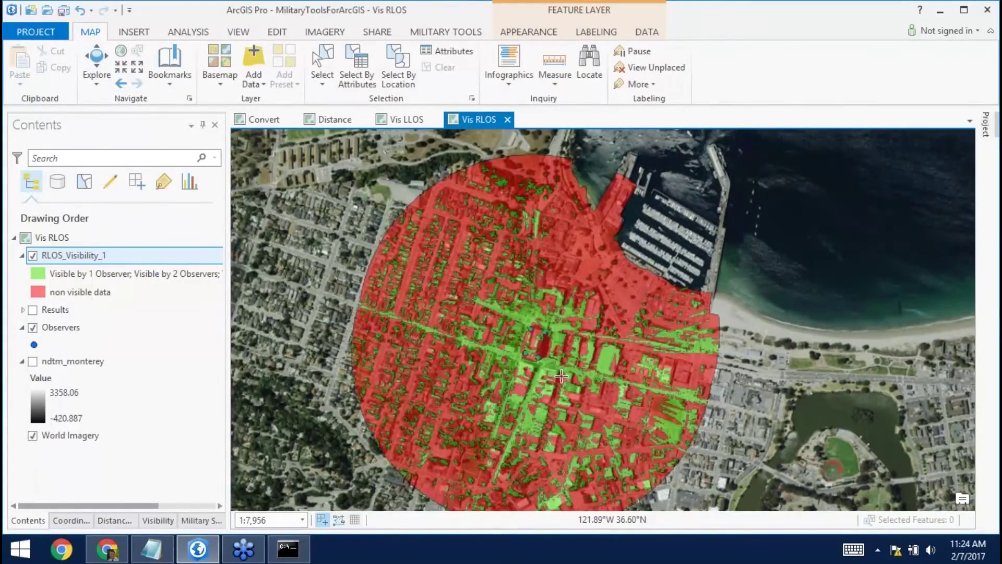
pyautogui.click(48, 329)
pyautogui.moveTo(47, 329)
pyautogui.mouseDown()
pyautogui.moveTo(67, 329)
pyautogui.moveTo(67, 251)
pyautogui.mouseUp()
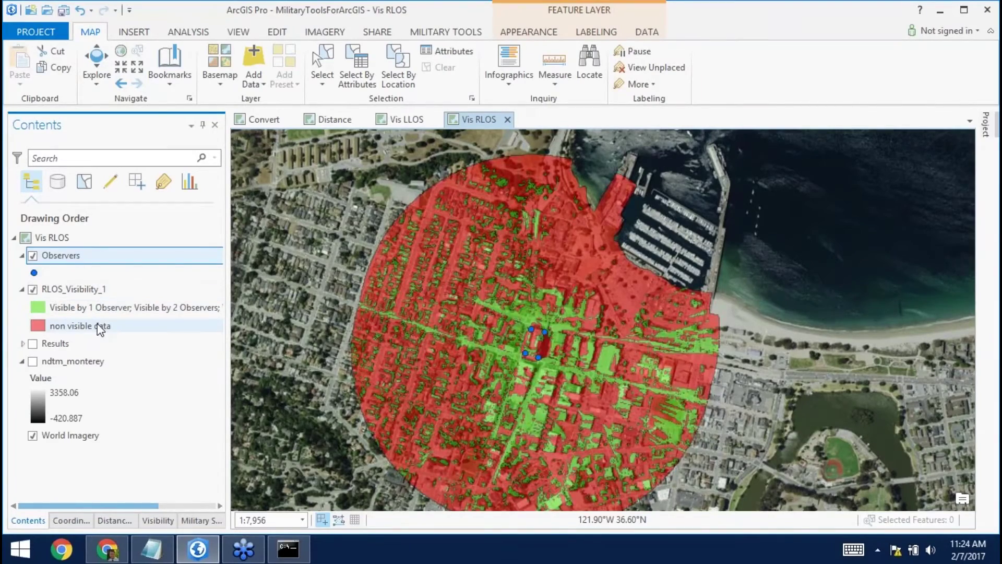
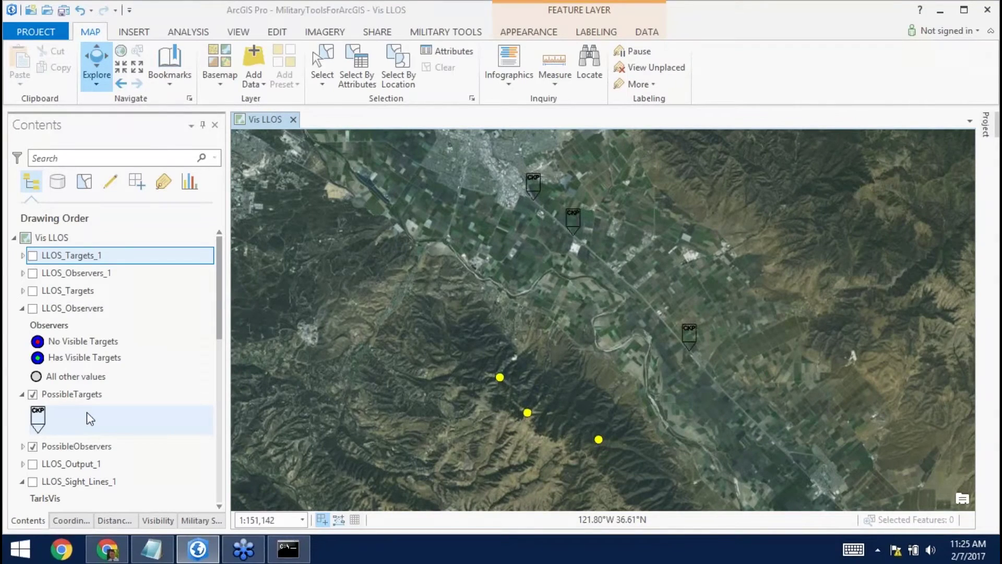
# Bring up the Military Symbol Editor pane beside the Vis LLOS map.
pyautogui.click(198, 518)
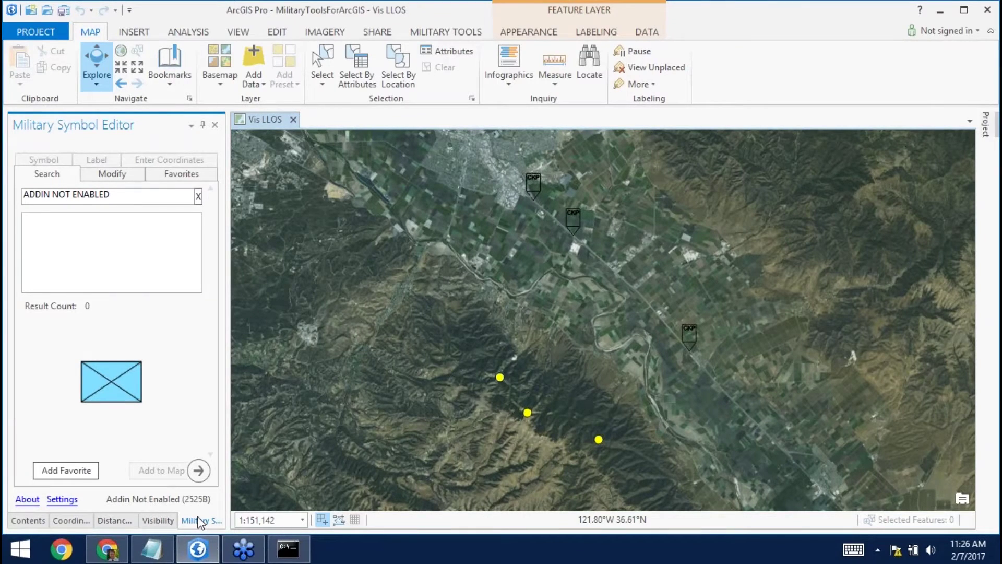
# Search the military symbol library for 'infantry'.
pyautogui.click(121, 194)
pyautogui.hotkey('ctrl', 'a')
pyautogui.write('infantry')
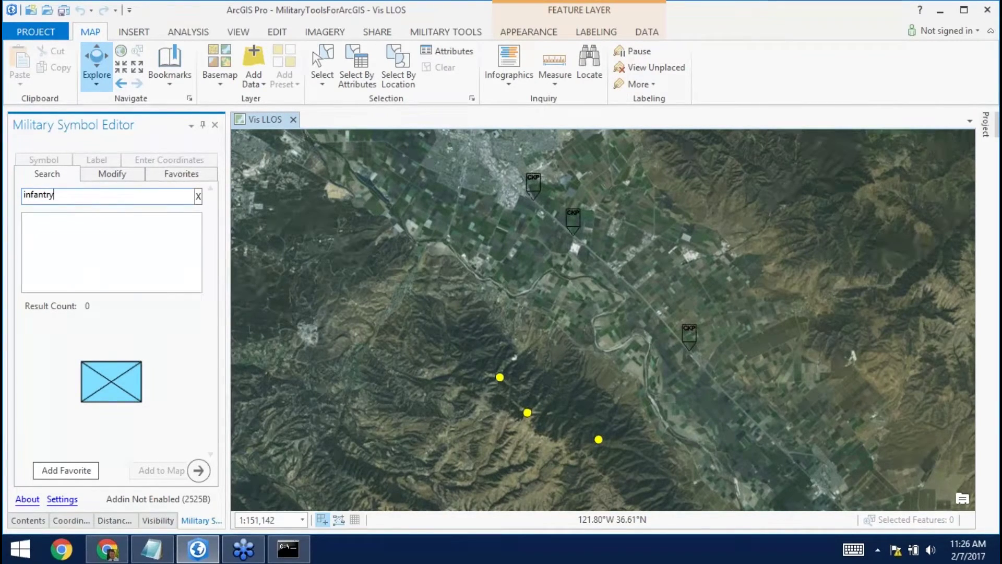
pyautogui.press('Return')
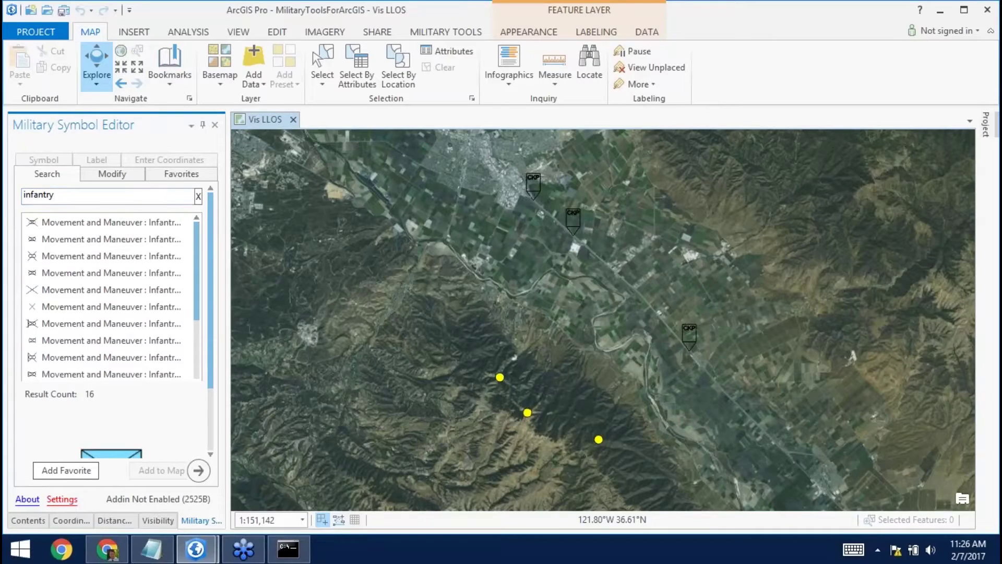
# Keep the MIL-STD-2525B Change 2 standard and pick a Movement and Maneuver infantry result.
pyautogui.click(62, 499)
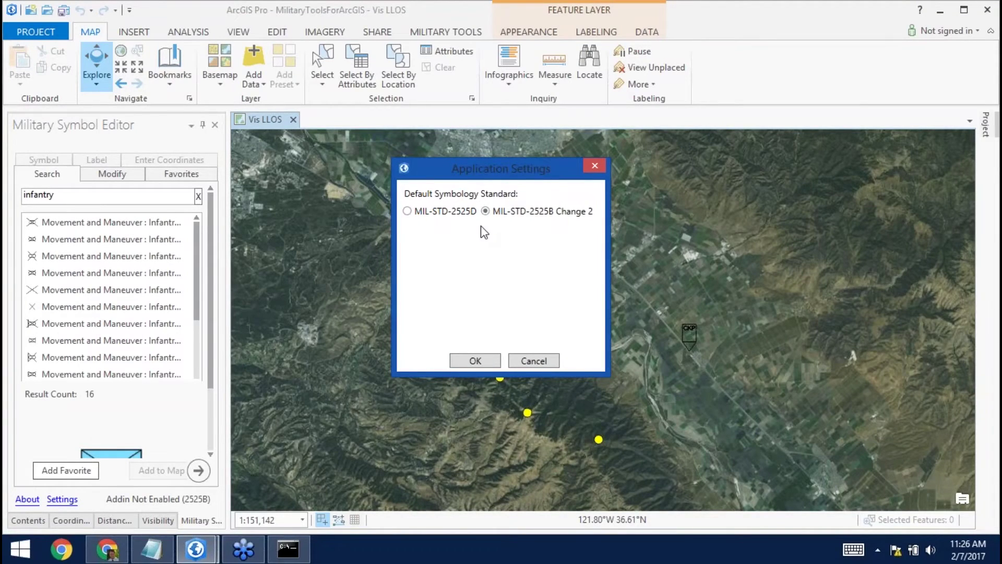
pyautogui.click(475, 362)
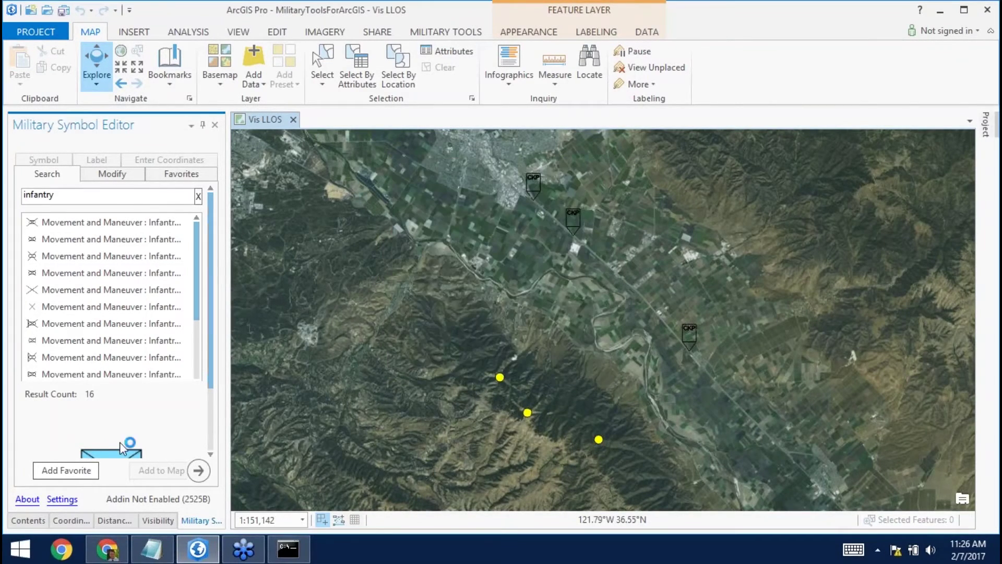
pyautogui.click(81, 292)
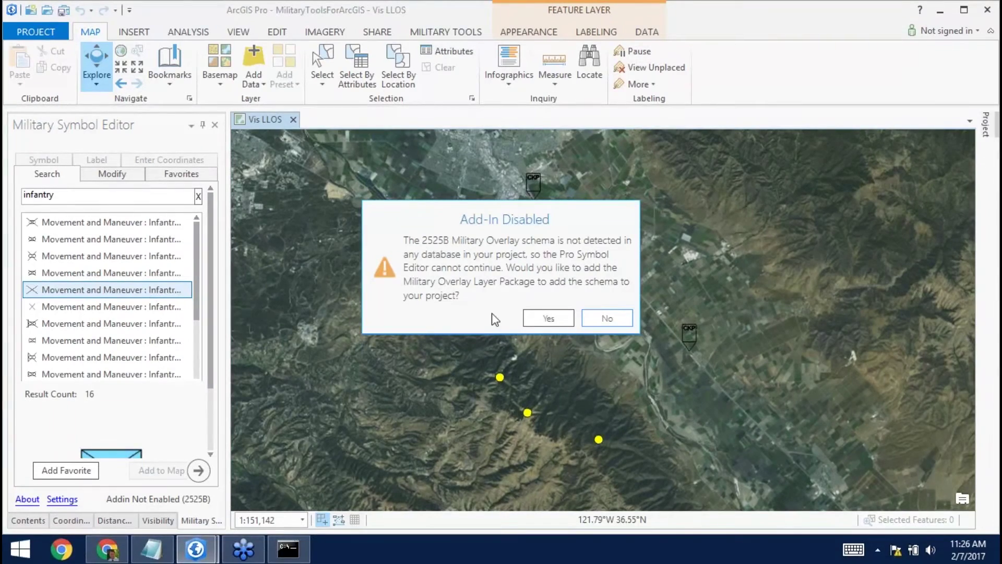
# Add the 2525B Military Overlay schema and refresh MilitaryToolsForArcGIS.gdb to show MilitaryOverlay2525Bc2.
pyautogui.click(547, 316)
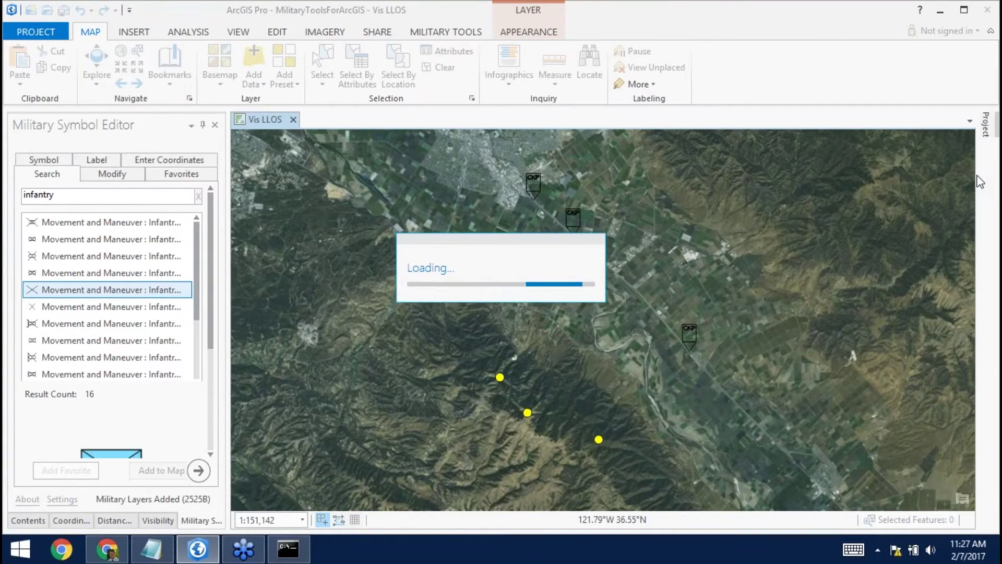
pyautogui.click(987, 125)
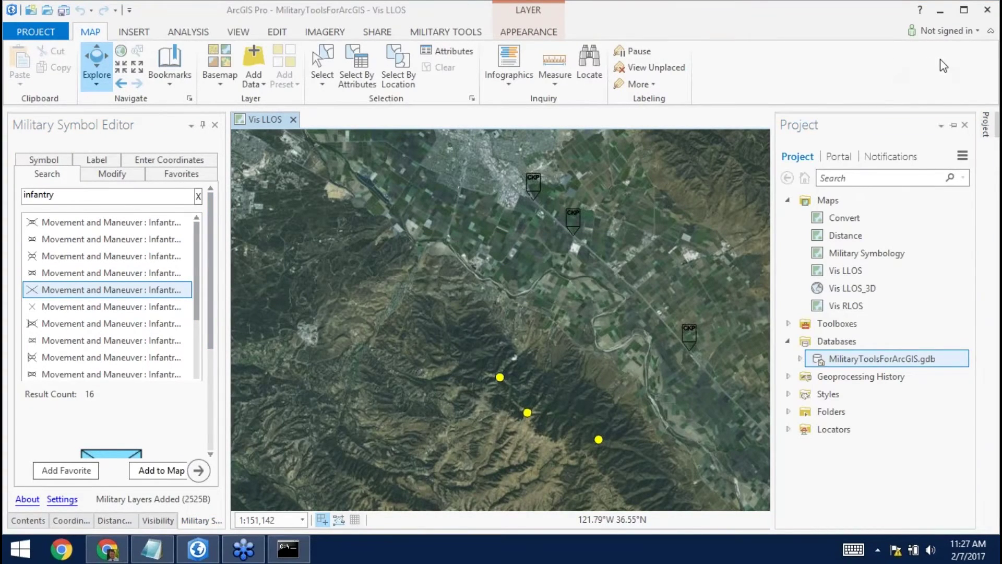
pyautogui.click(800, 359)
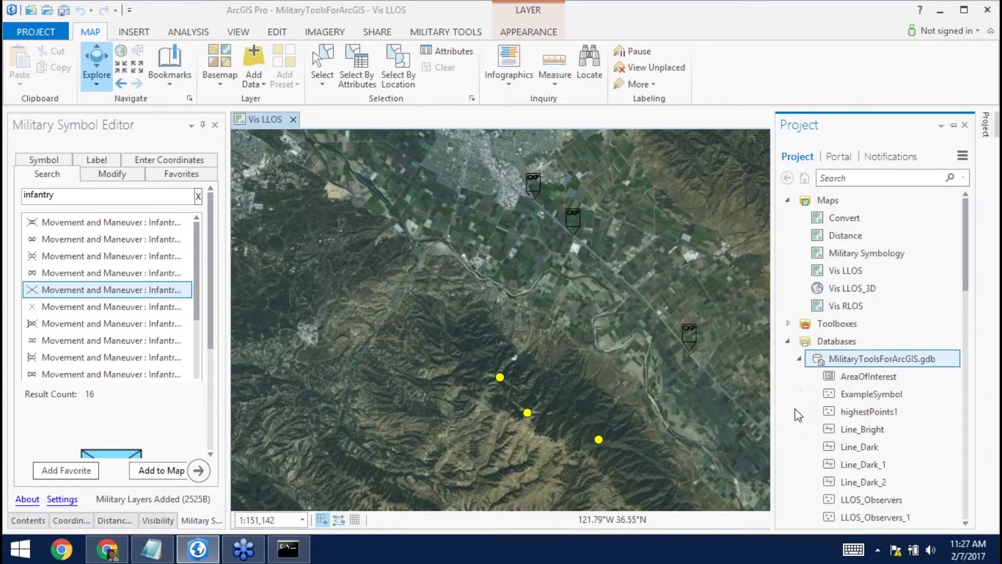
pyautogui.rightClick(863, 364)
pyautogui.click(902, 177)
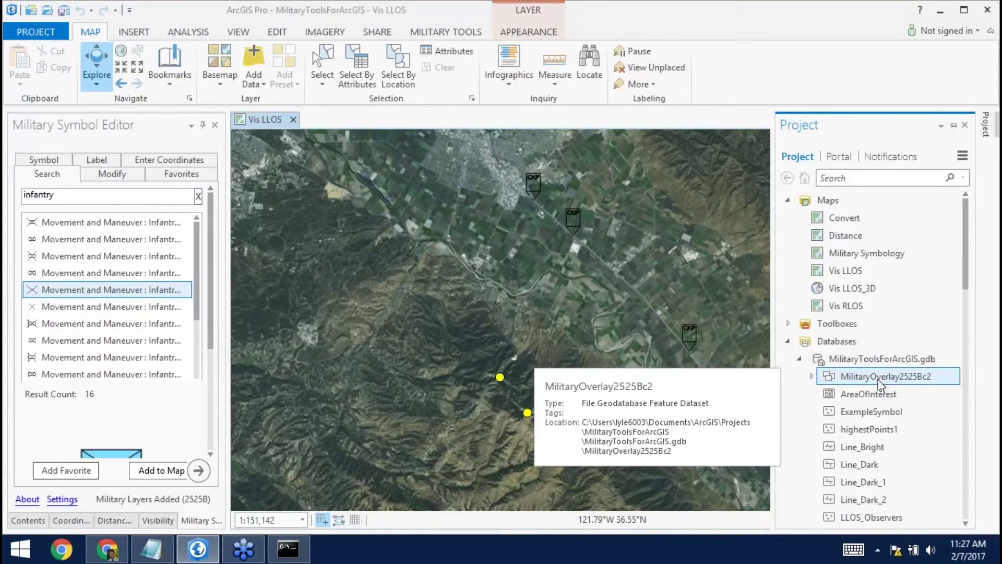
pyautogui.click(965, 126)
pyautogui.moveTo(197, 307); pyautogui.dragTo(212, 374)
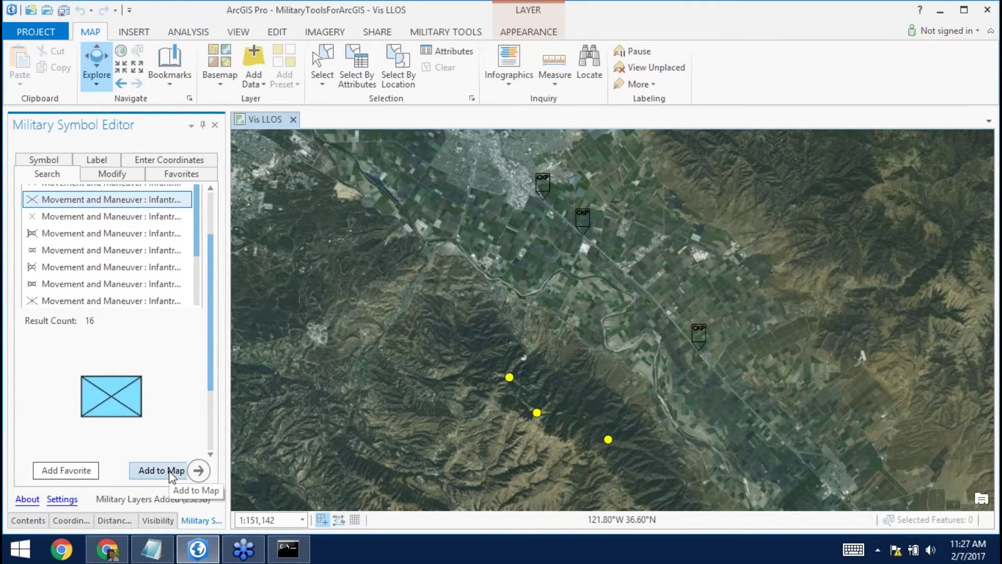
# Set the infantry symbol's identity to Friendly.
pyautogui.click(206, 473)
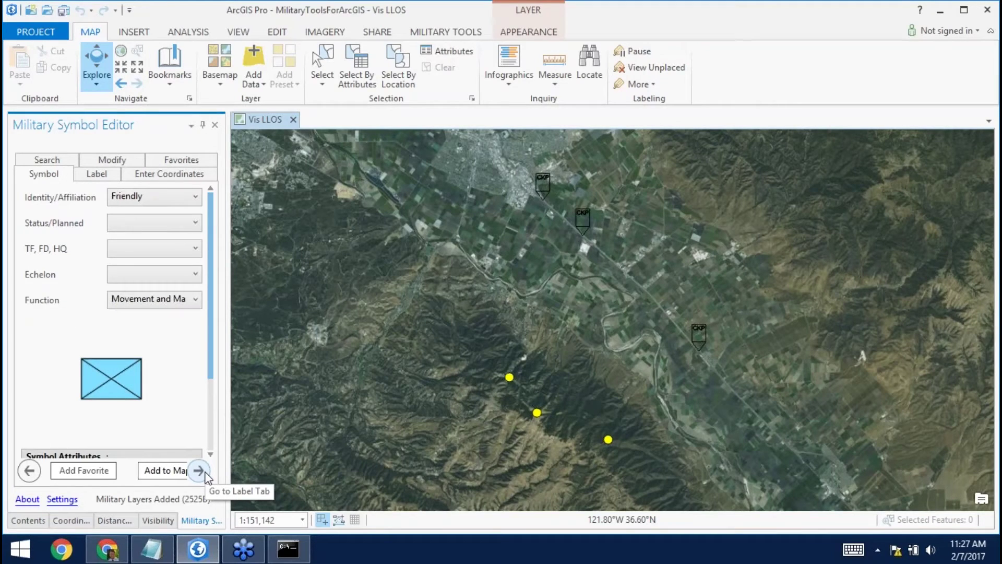
pyautogui.click(194, 199)
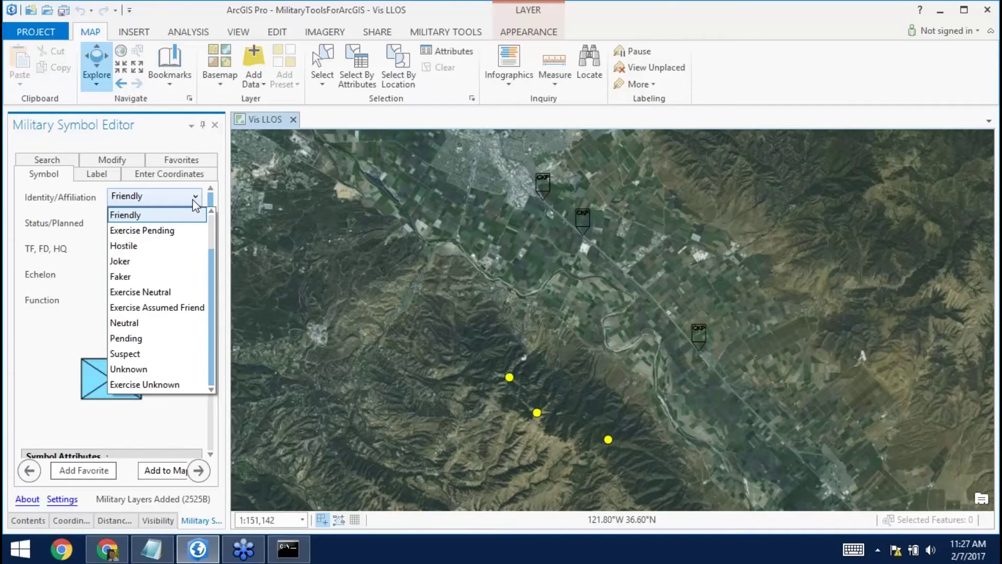
pyautogui.click(134, 246)
pyautogui.click(151, 196)
pyautogui.scroll(1, 148, 225)
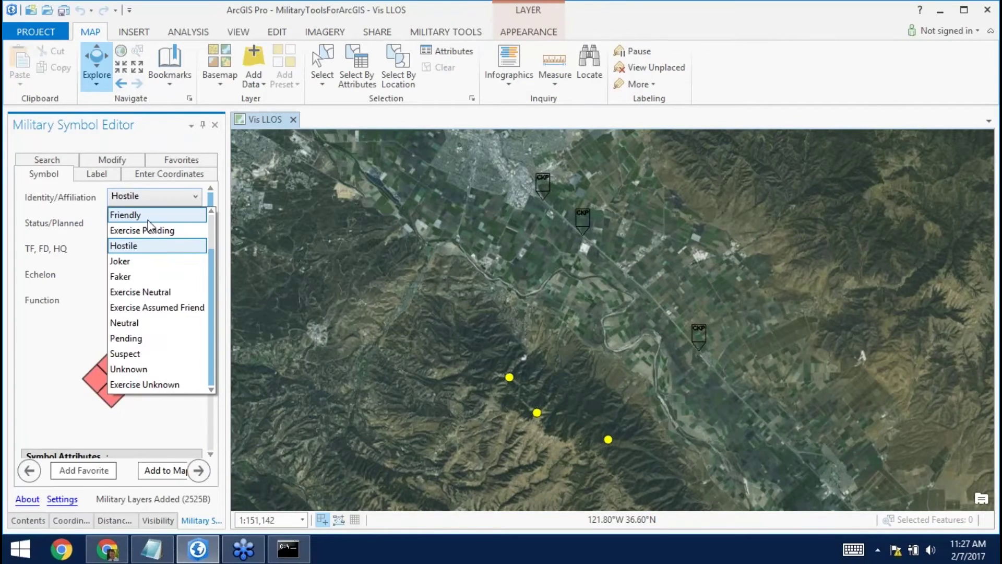
pyautogui.click(148, 214)
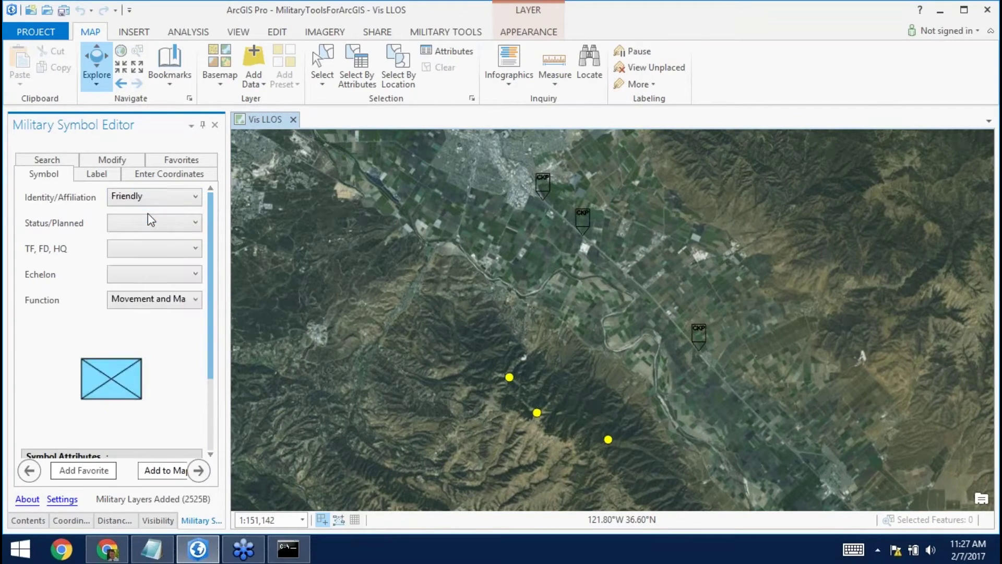
# Set the symbol's status to Present, add the Task Force modifier, and choose Battalion echelon.
pyautogui.click(179, 221)
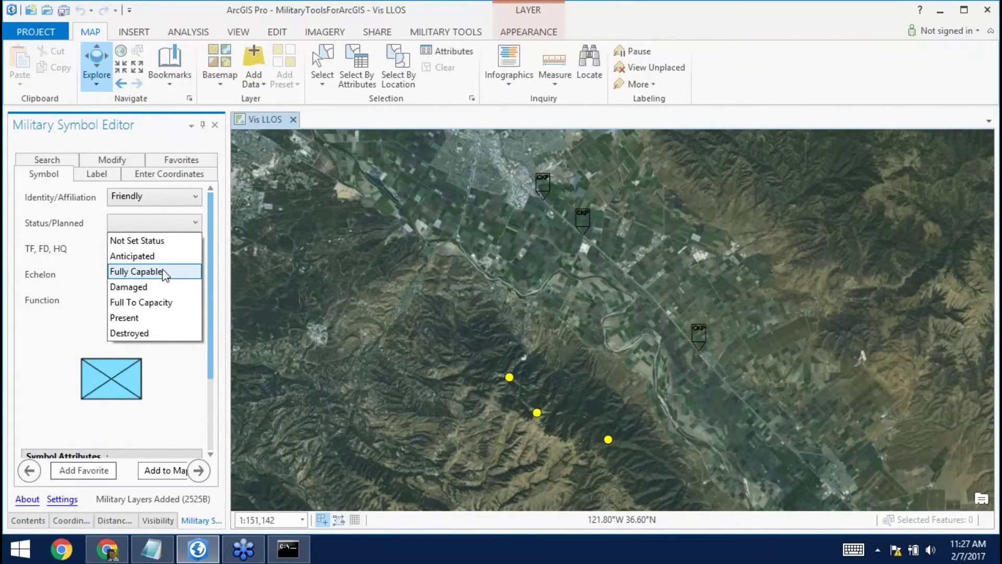
pyautogui.click(158, 319)
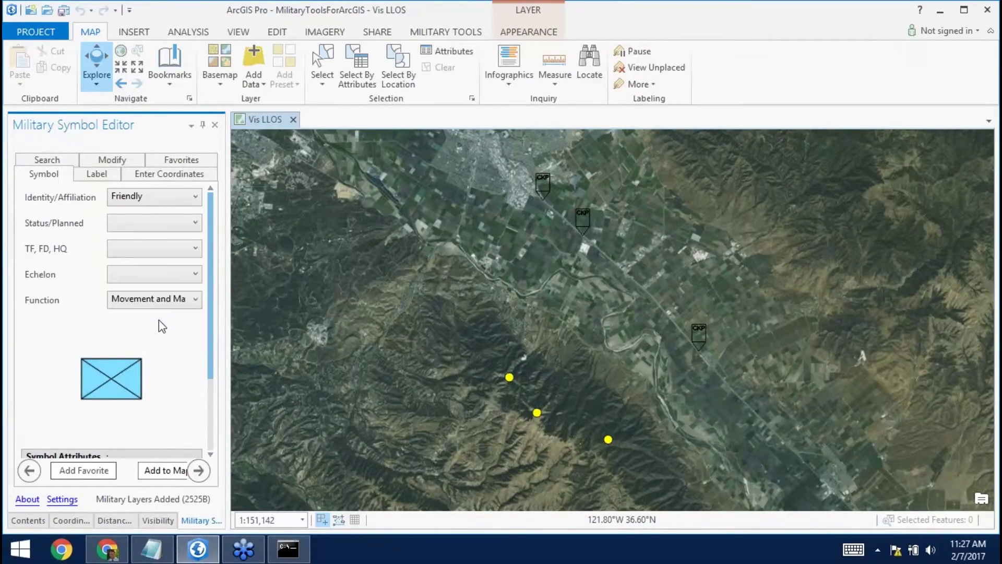
pyautogui.click(172, 255)
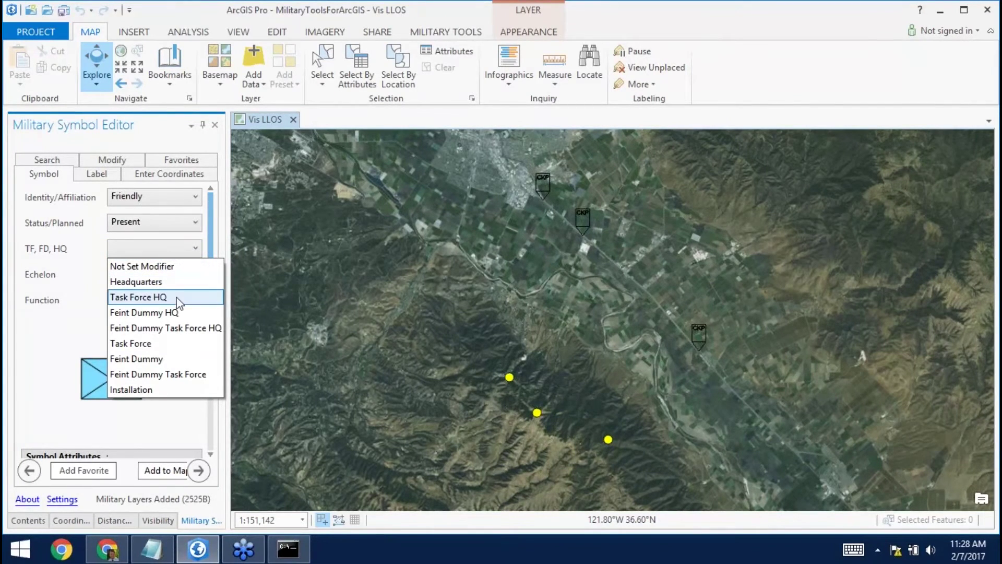
pyautogui.click(166, 344)
pyautogui.click(196, 275)
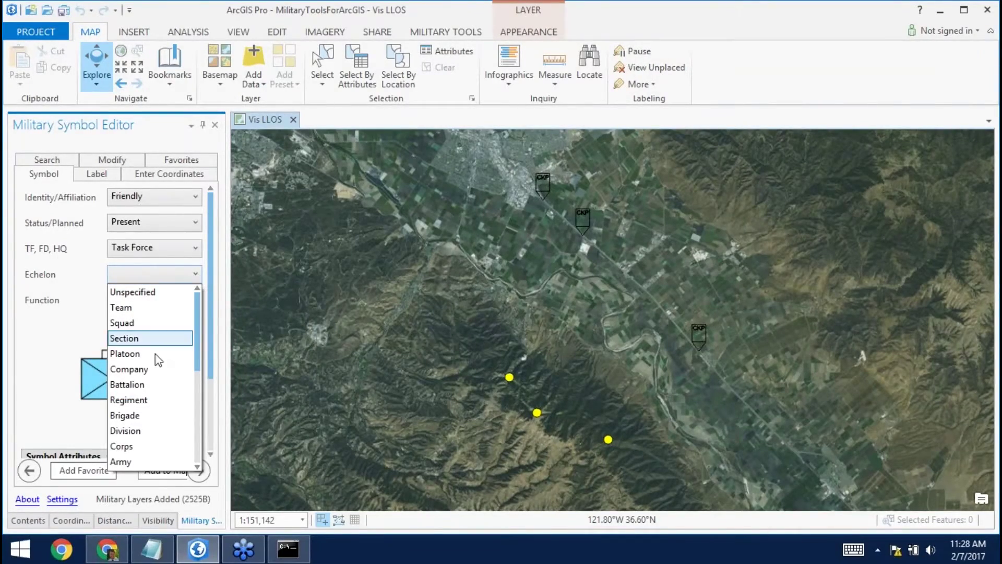
pyautogui.click(148, 386)
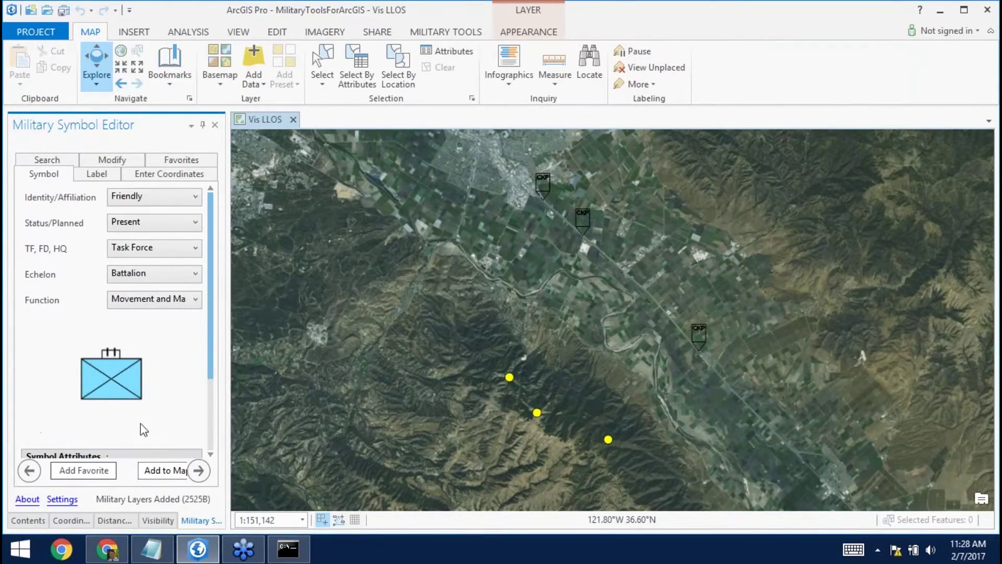
pyautogui.moveTo(211, 347); pyautogui.dragTo(211, 419)
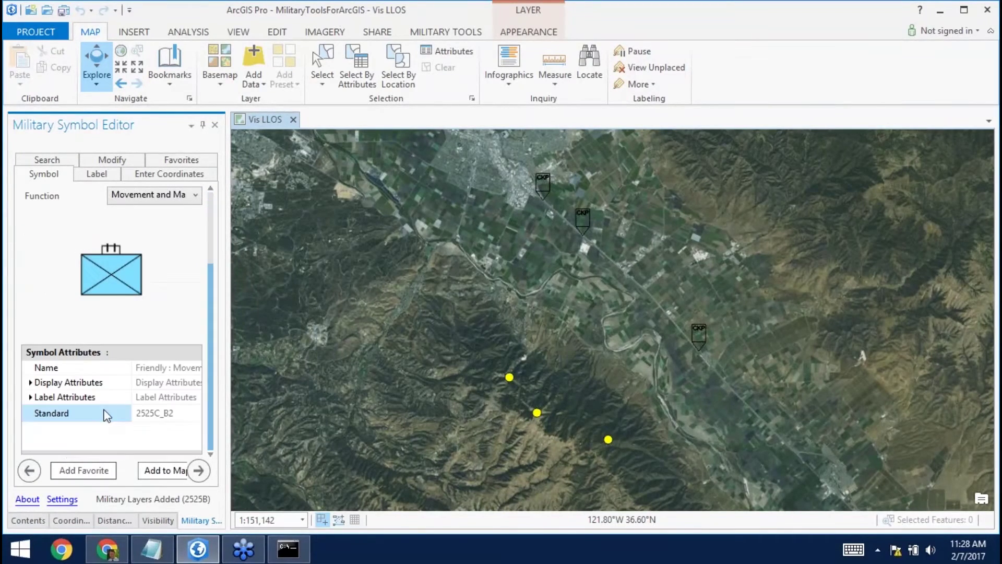
# Place two friendly infantry unit symbols on the map, near the town and at the top.
pyautogui.click(166, 472)
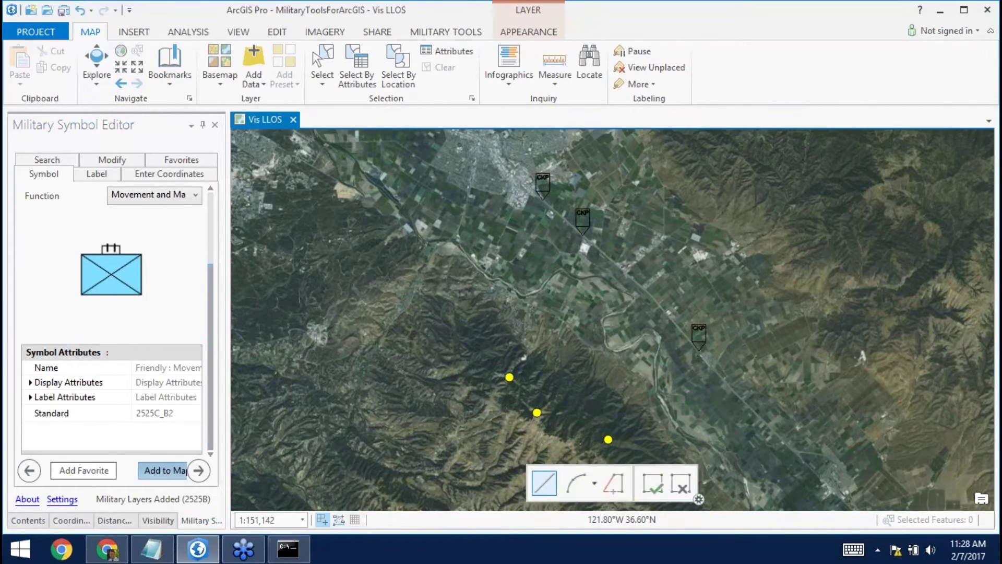
pyautogui.click(465, 187)
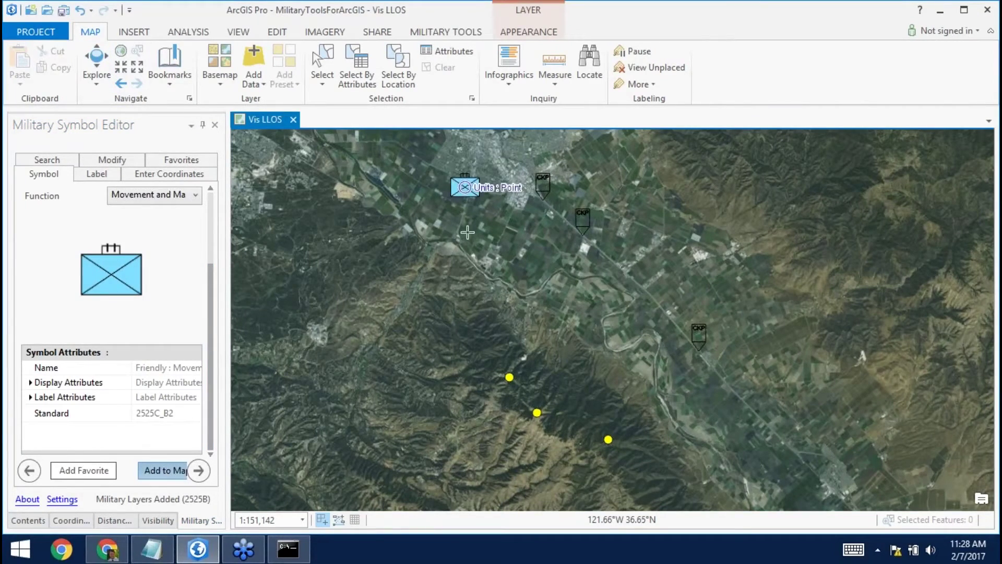
pyautogui.click(604, 139)
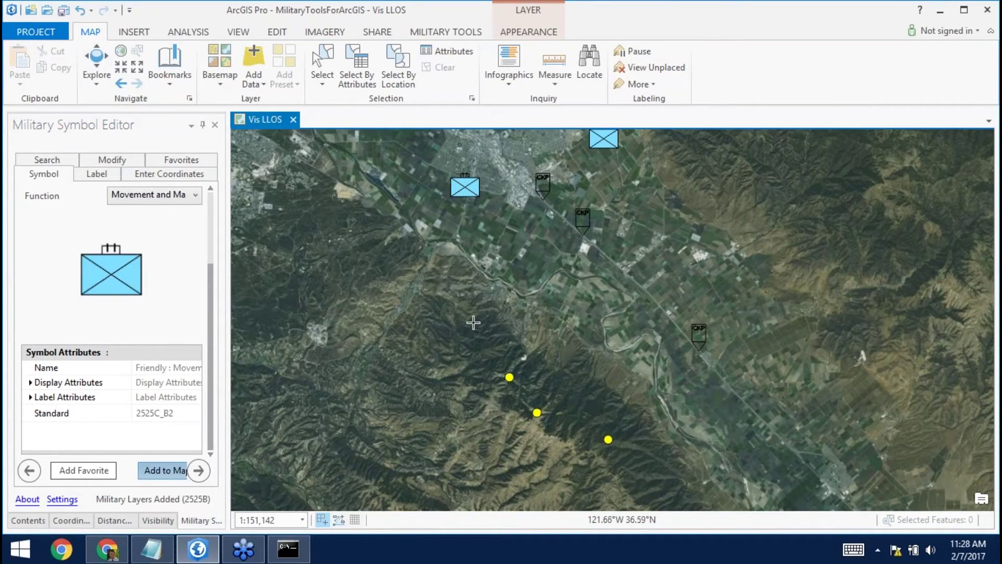
pyautogui.click(105, 163)
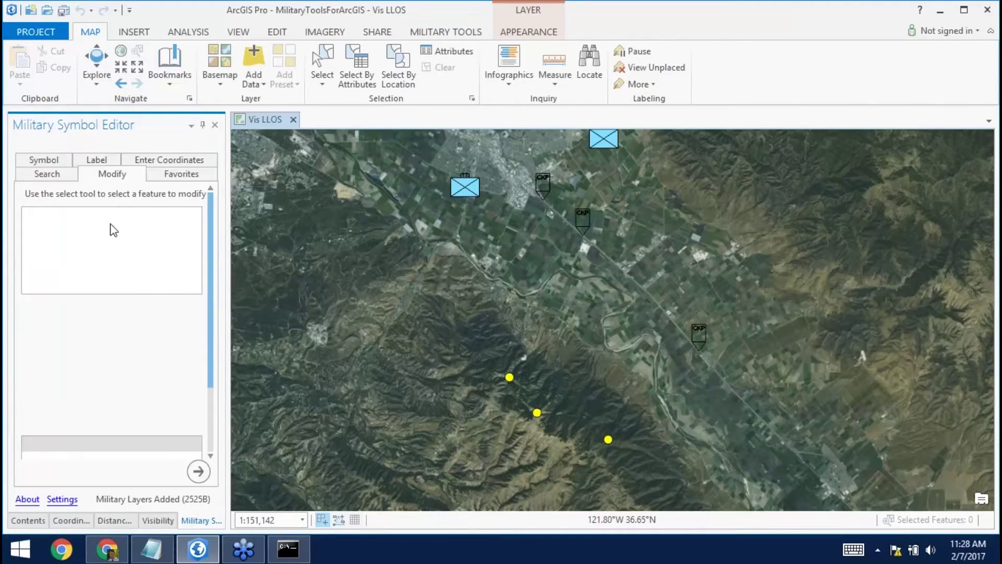
pyautogui.moveTo(228, 211); pyautogui.dragTo(268, 214)
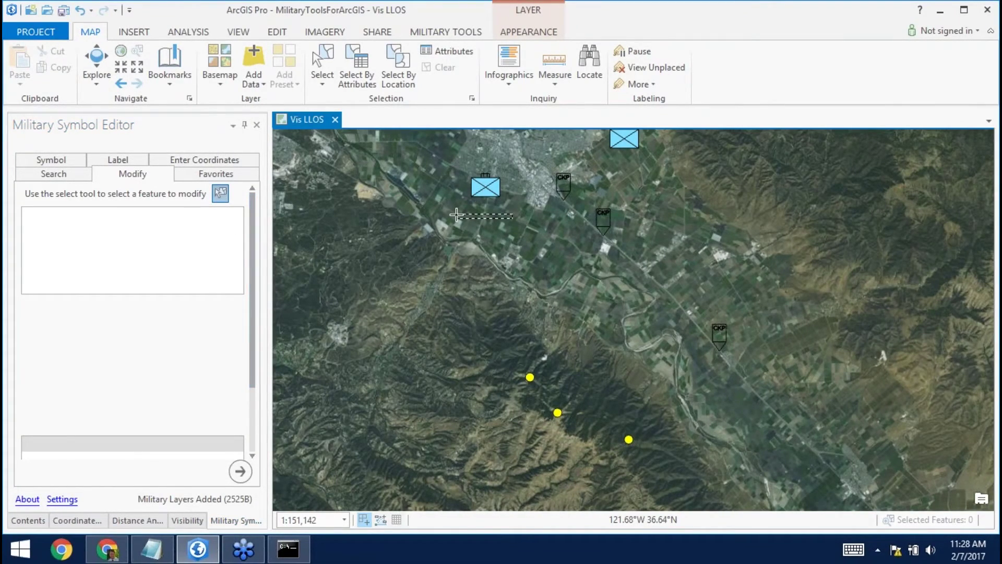
# Change the unit near the town to Hostile, save the edit, and clear the selection.
pyautogui.click(483, 184)
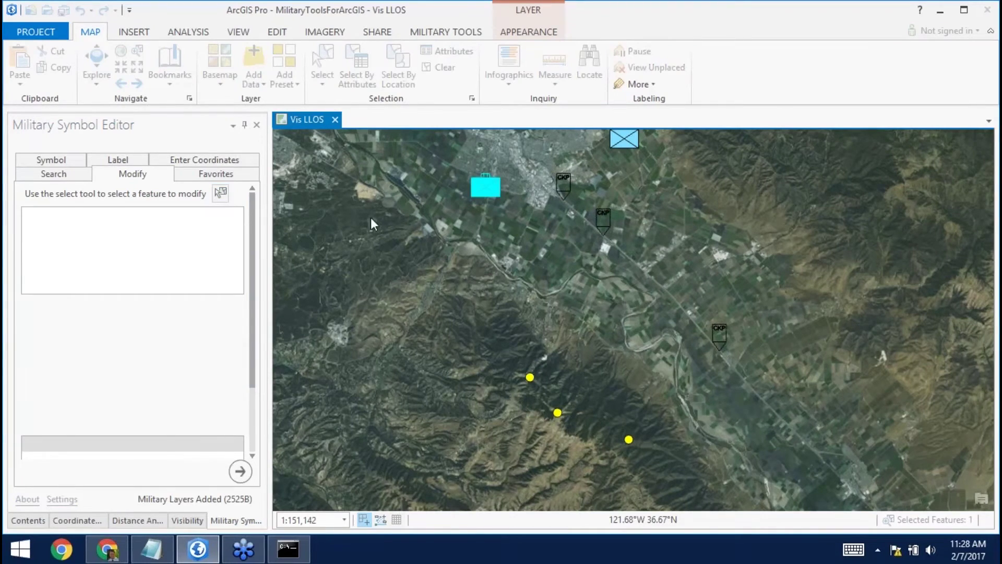
pyautogui.click(51, 159)
pyautogui.click(201, 194)
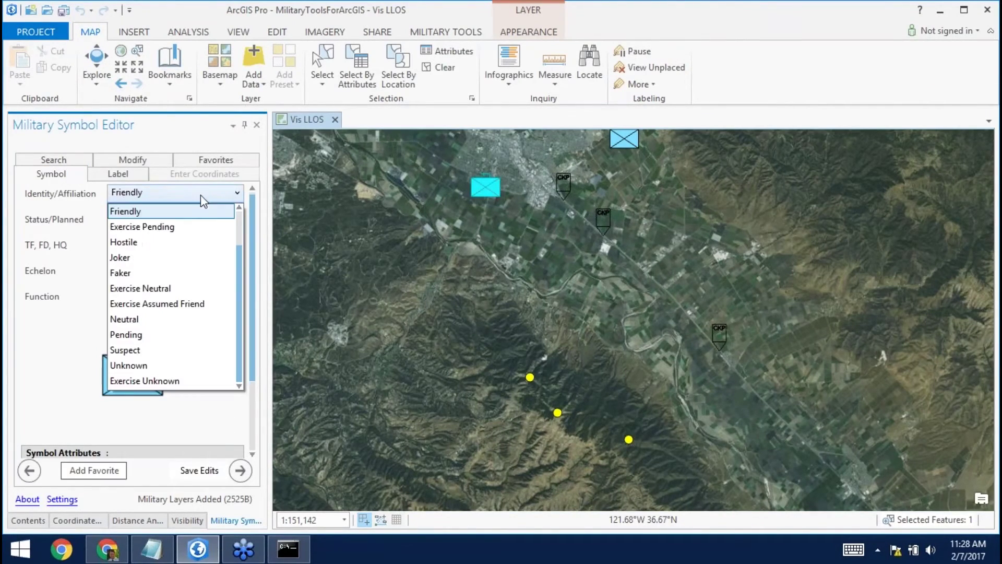
pyautogui.click(165, 244)
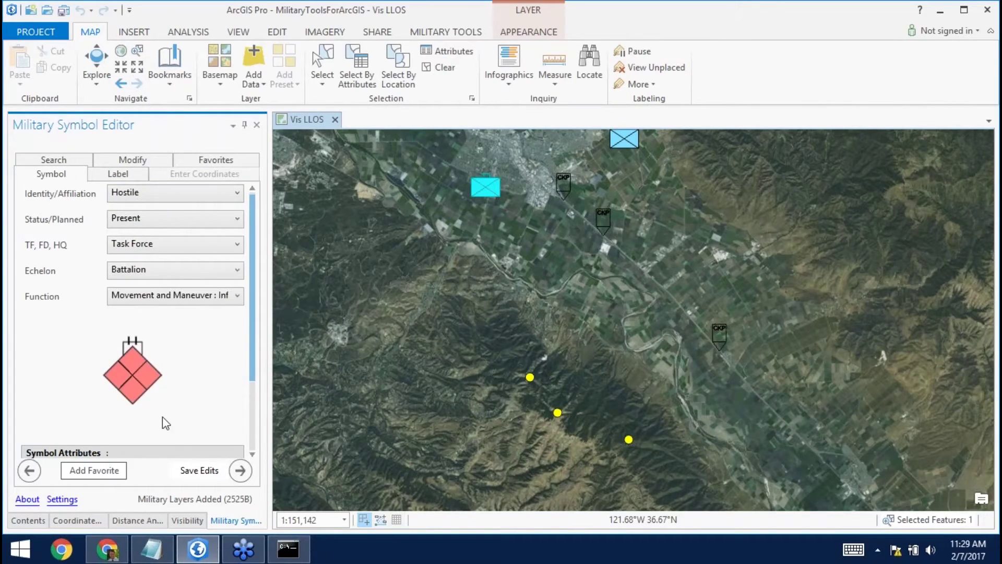
pyautogui.click(204, 471)
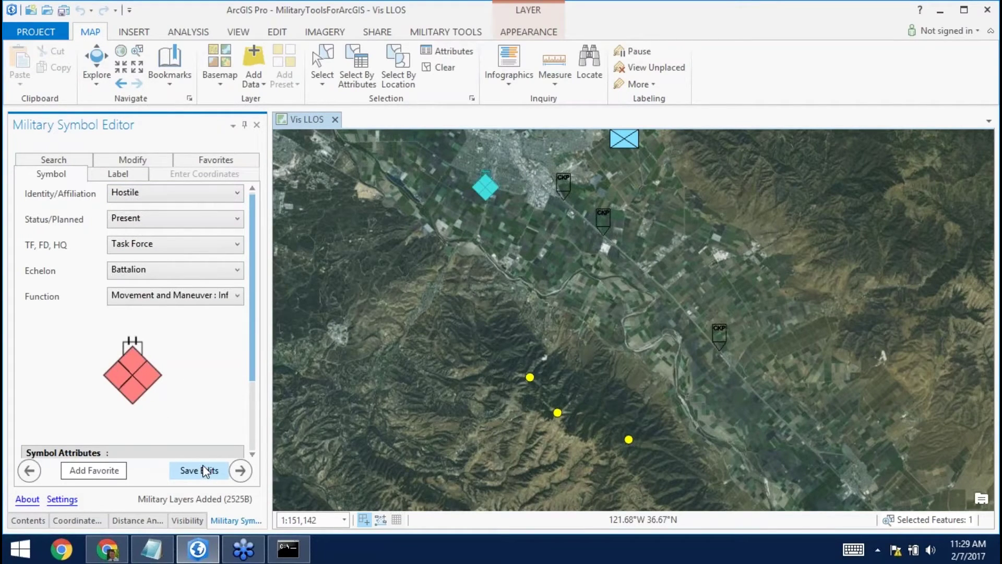
pyautogui.click(444, 68)
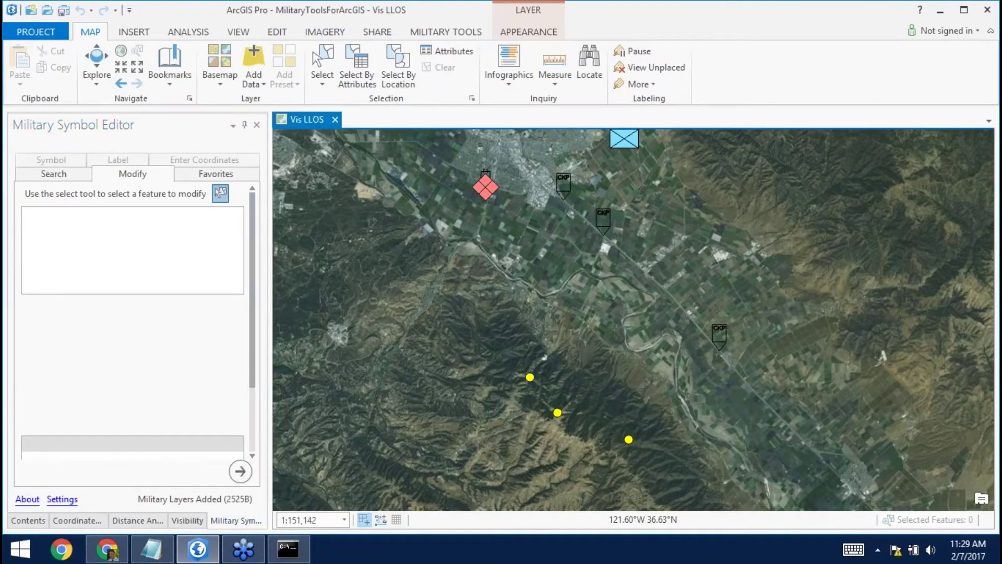
pyautogui.moveTo(586, 244); pyautogui.dragTo(561, 320)
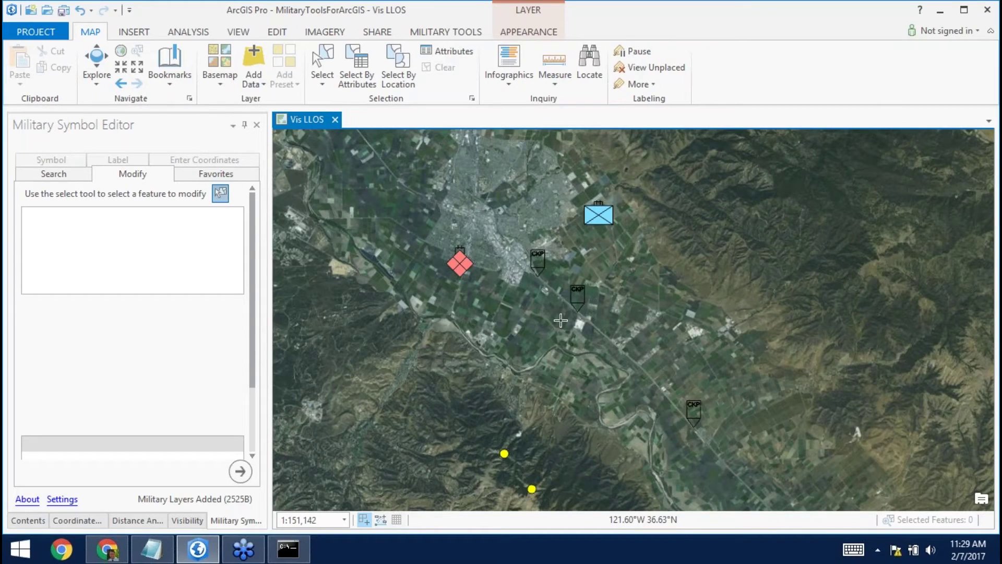
# Search the symbol library for 'axis of advance'.
pyautogui.click(61, 177)
pyautogui.moveTo(56, 191); pyautogui.dragTo(10, 189)
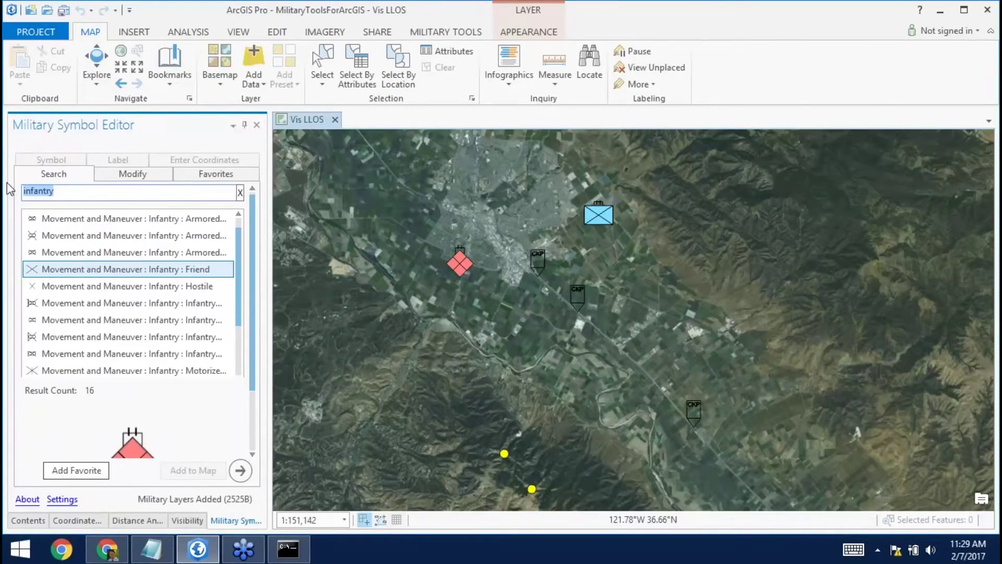
pyautogui.press('BackSpace')
pyautogui.write('aix')
pyautogui.press('BackSpace')
pyautogui.press('BackSpace')
pyautogui.write('xis of advance')
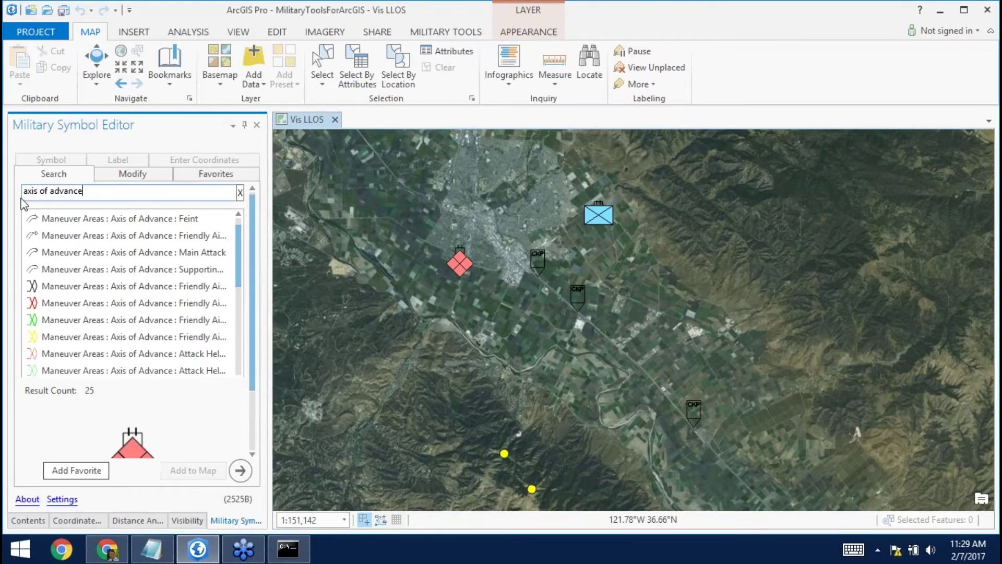
# Draw a Friendly axis-of-advance arrow from the southeast valley up to the town.
pyautogui.click(108, 287)
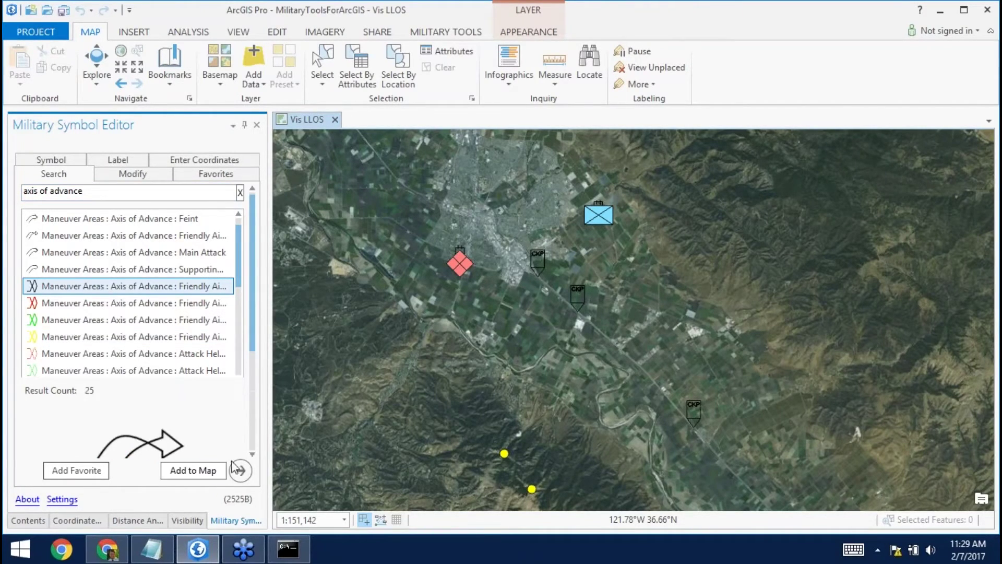
pyautogui.click(212, 472)
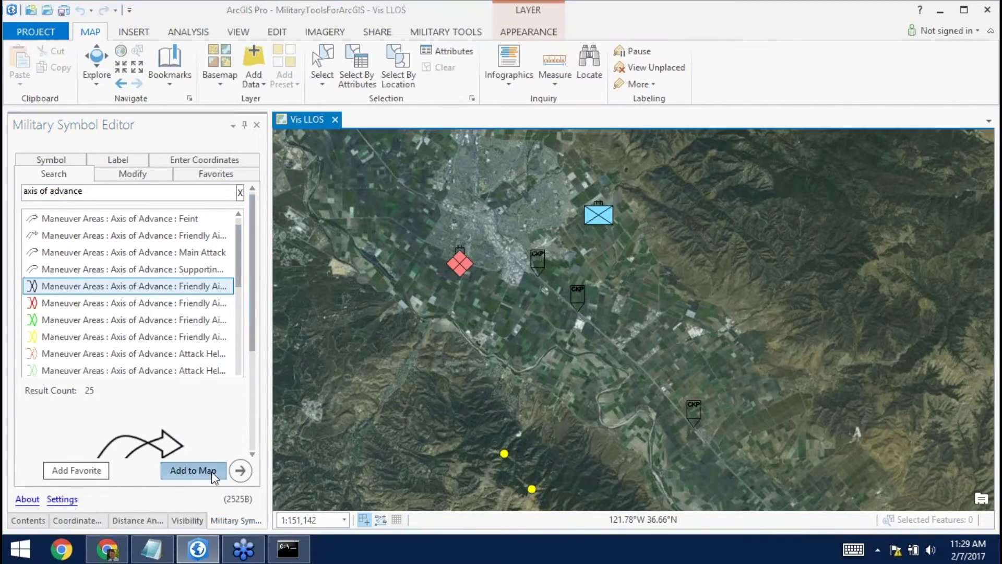
pyautogui.click(736, 481)
pyautogui.click(668, 398)
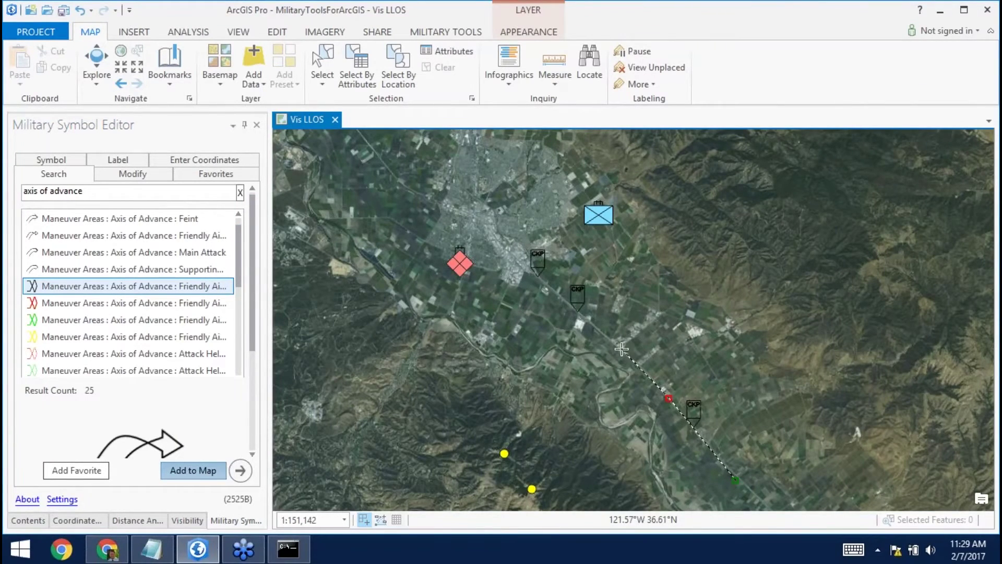
pyautogui.click(620, 348)
pyautogui.click(558, 296)
pyautogui.click(518, 249)
pyautogui.click(489, 204)
pyautogui.doubleClick(456, 166)
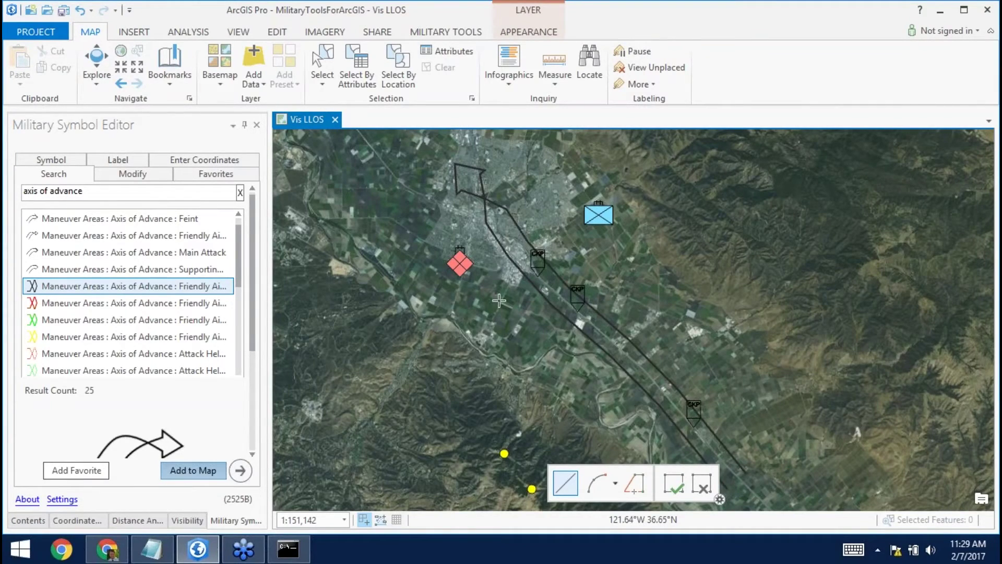
# Select the axis arrow and set its Status to Anticipated and Echelon to Company.
pyautogui.click(136, 173)
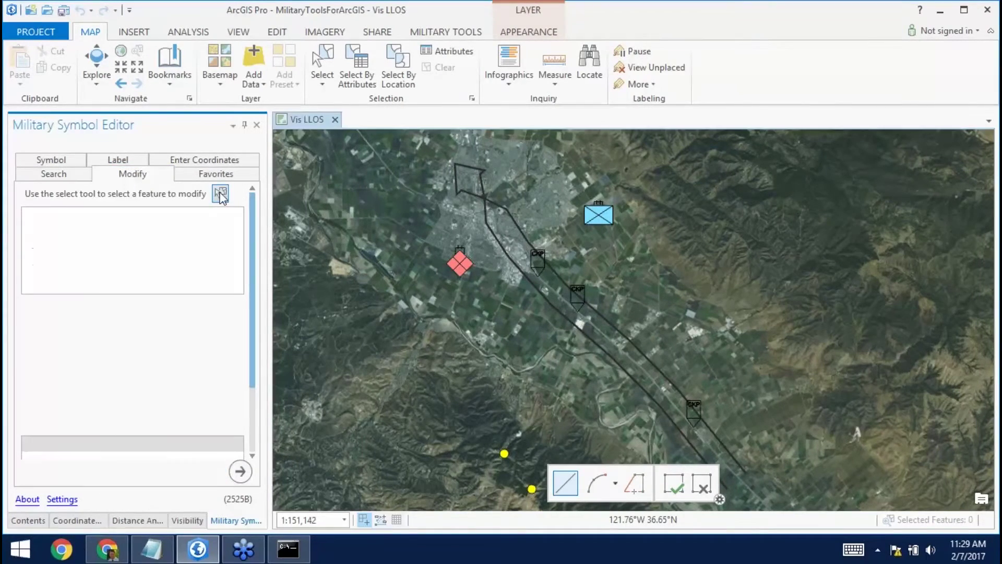
pyautogui.click(221, 194)
pyautogui.moveTo(508, 194)
pyautogui.mouseDown()
pyautogui.moveTo(457, 211)
pyautogui.moveTo(454, 236)
pyautogui.moveTo(473, 228)
pyautogui.mouseUp()
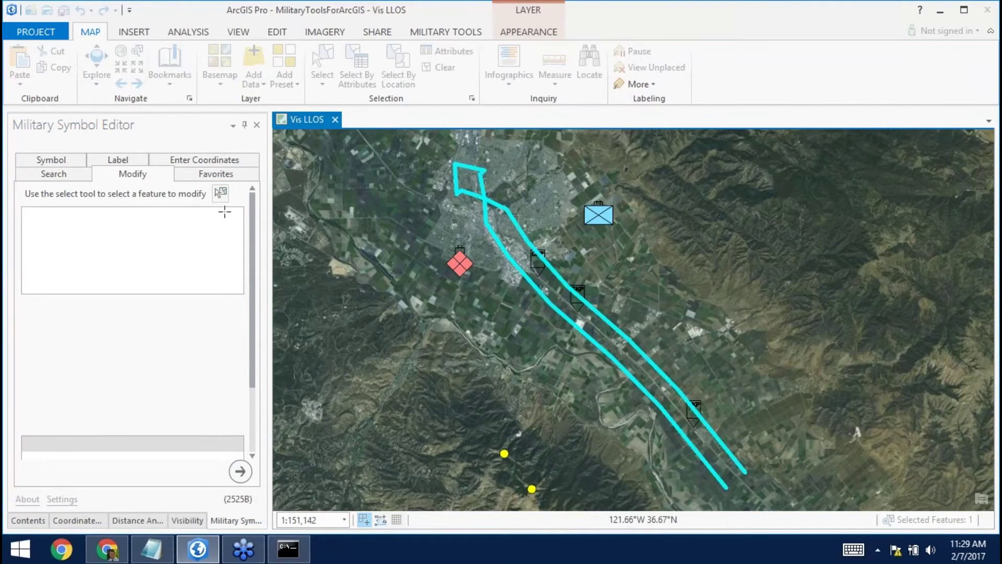
pyautogui.click(73, 161)
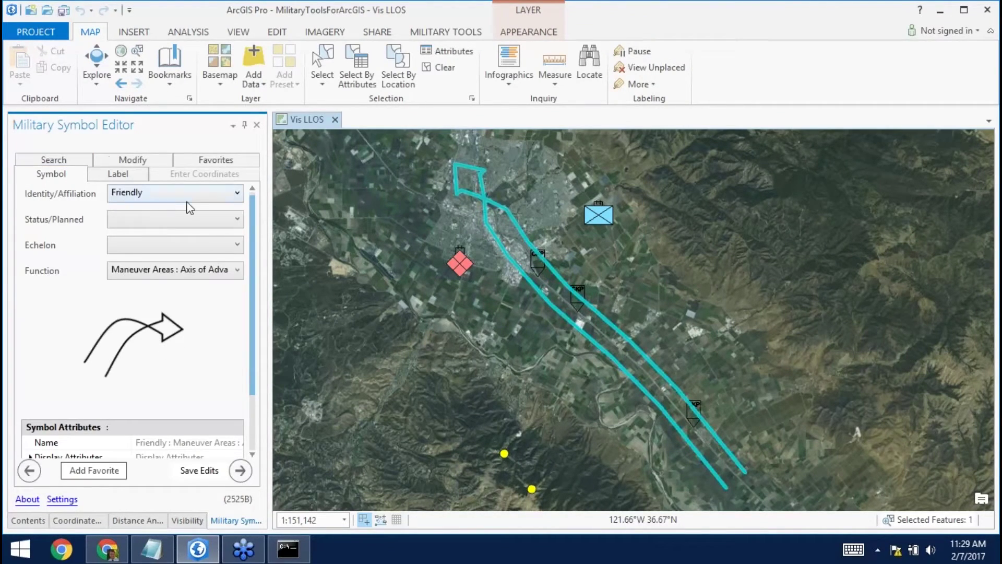
pyautogui.click(190, 218)
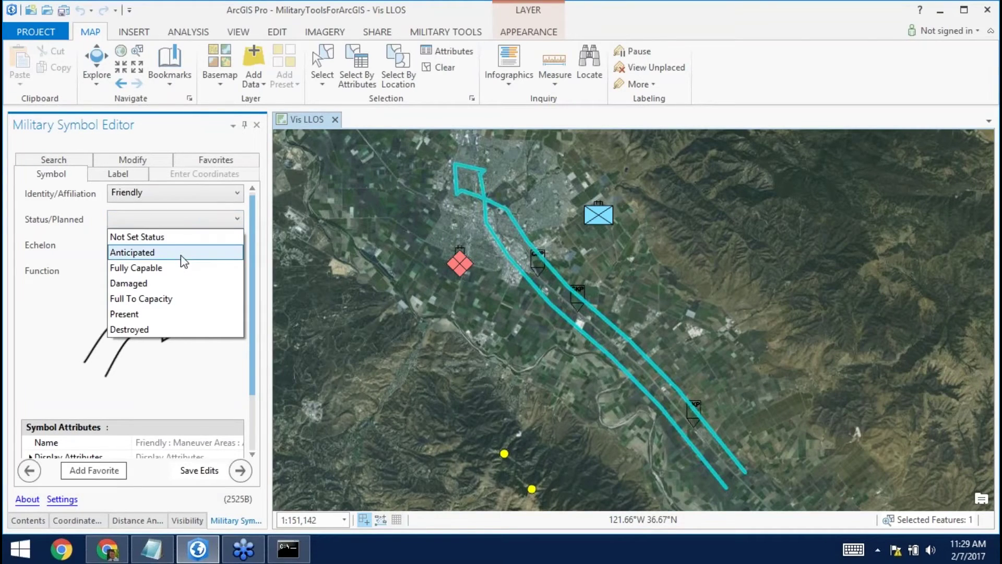
pyautogui.click(183, 252)
pyautogui.click(201, 245)
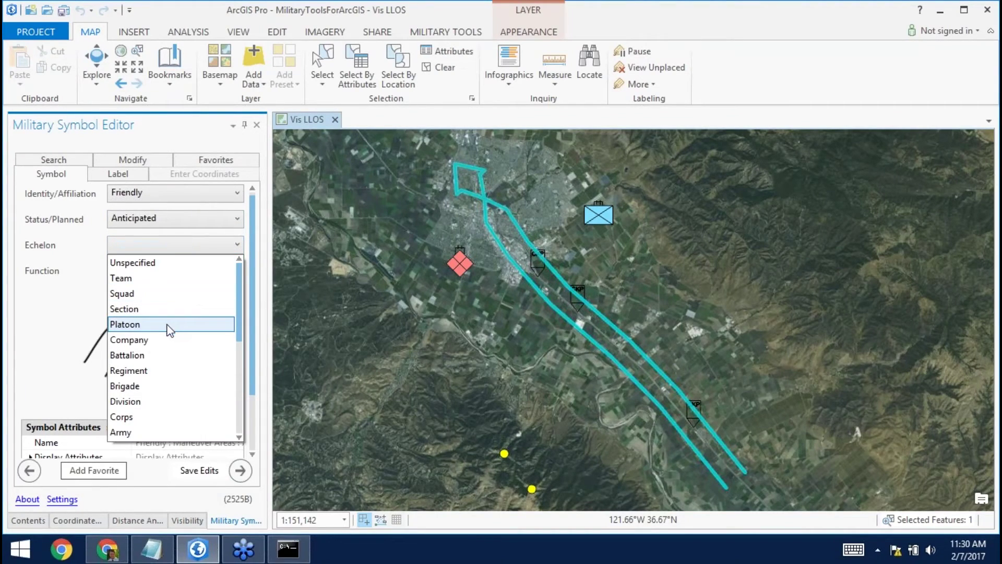
pyautogui.click(164, 340)
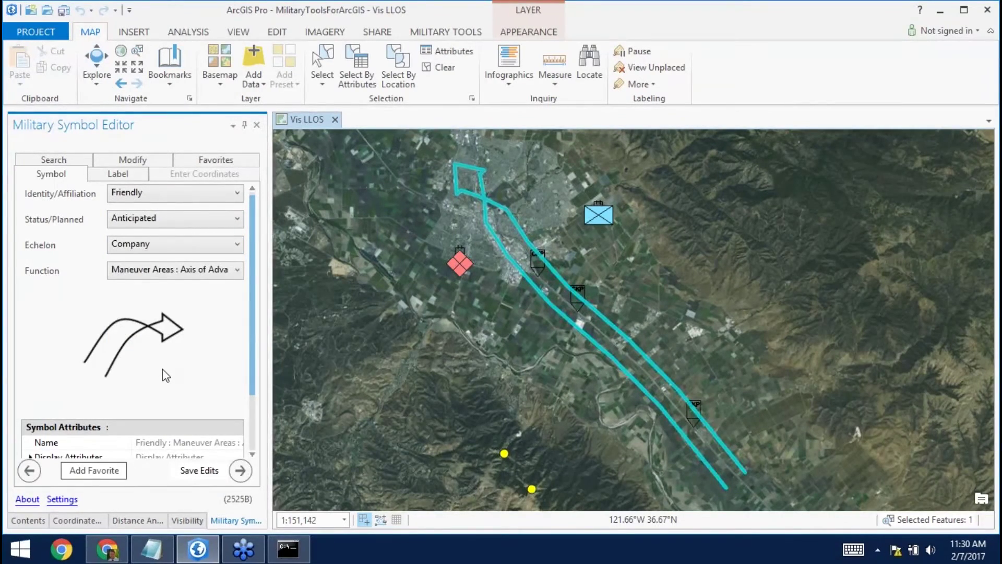
# Keep the arrow's identity Friendly, save the edits, and clear the selection.
pyautogui.click(208, 193)
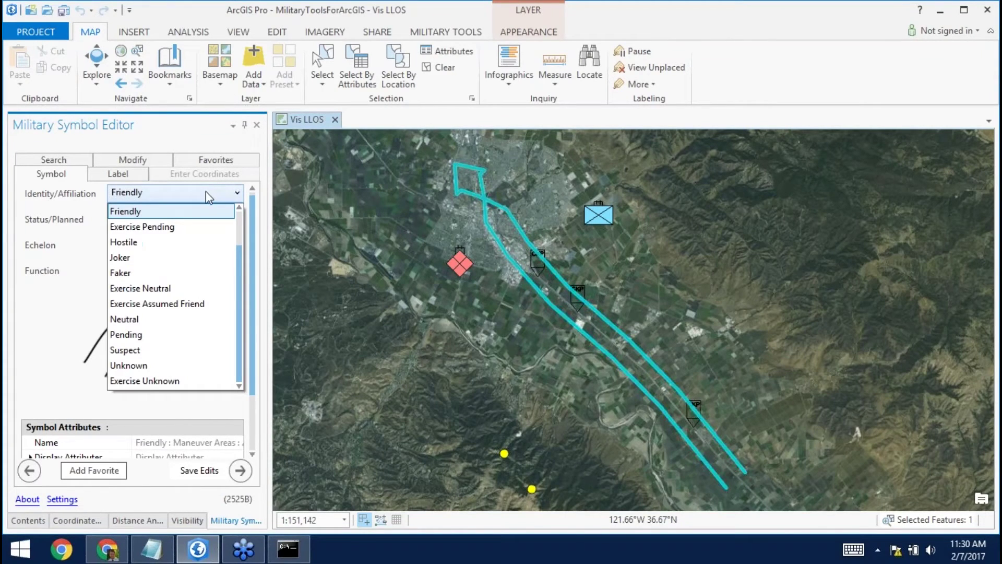
pyautogui.click(191, 242)
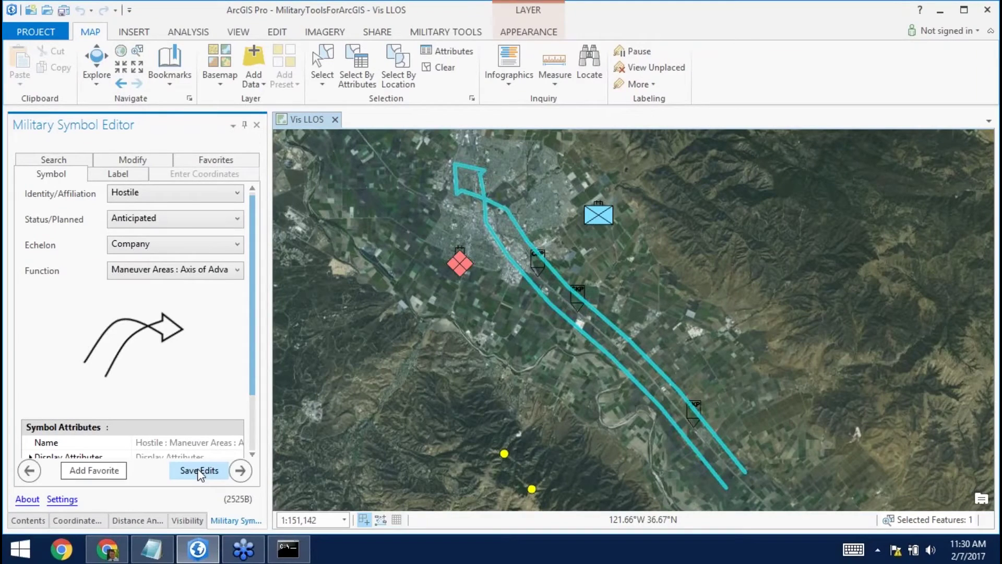
pyautogui.click(196, 193)
pyautogui.click(173, 212)
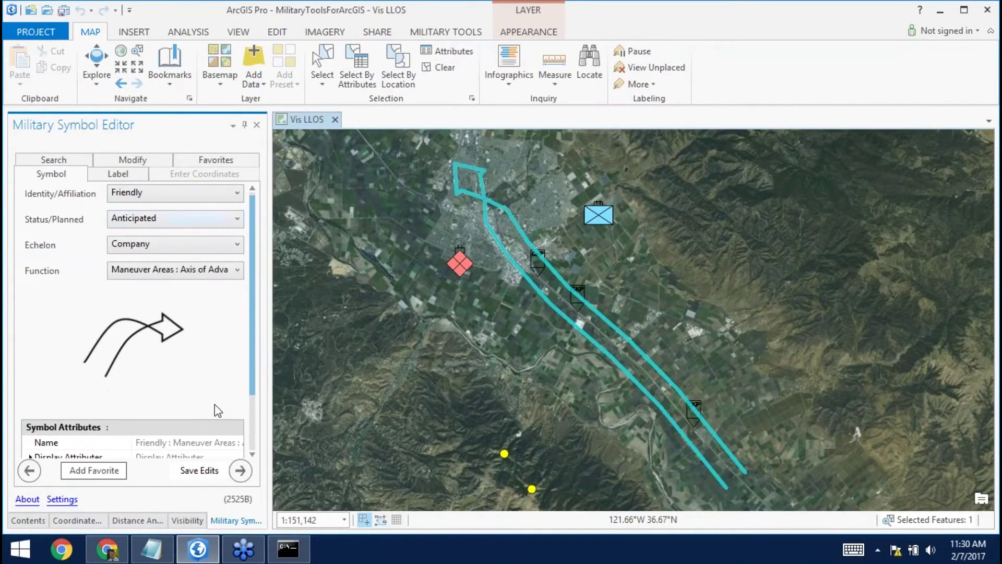
pyautogui.click(206, 471)
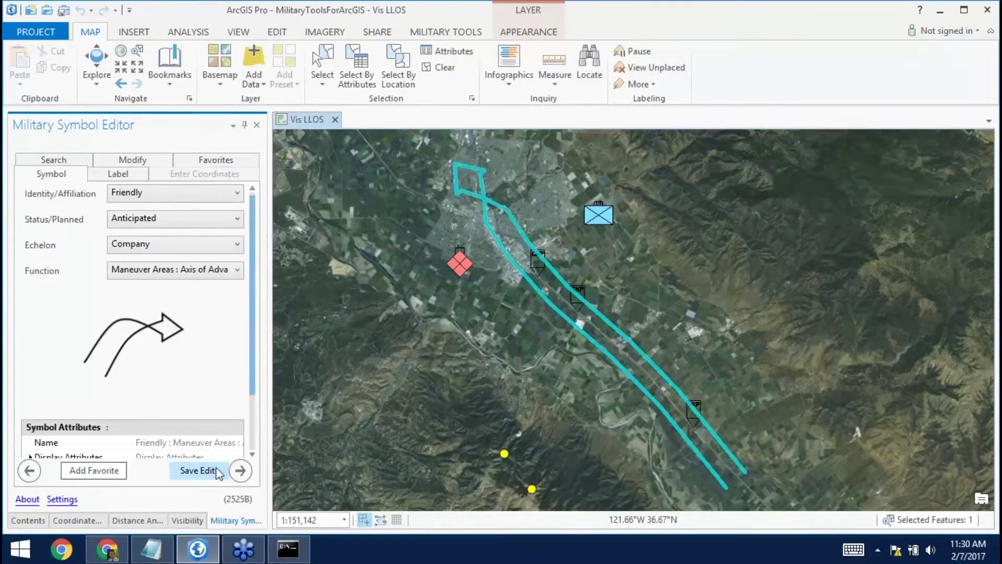
pyautogui.click(443, 67)
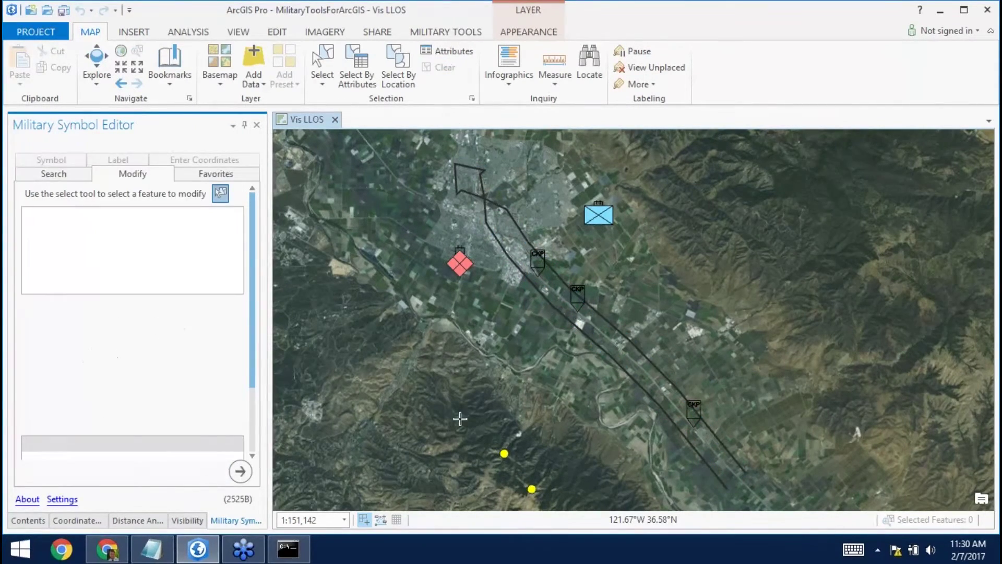
# Import favourite symbols from favorites.json into the Favorites list.
pyautogui.click(221, 176)
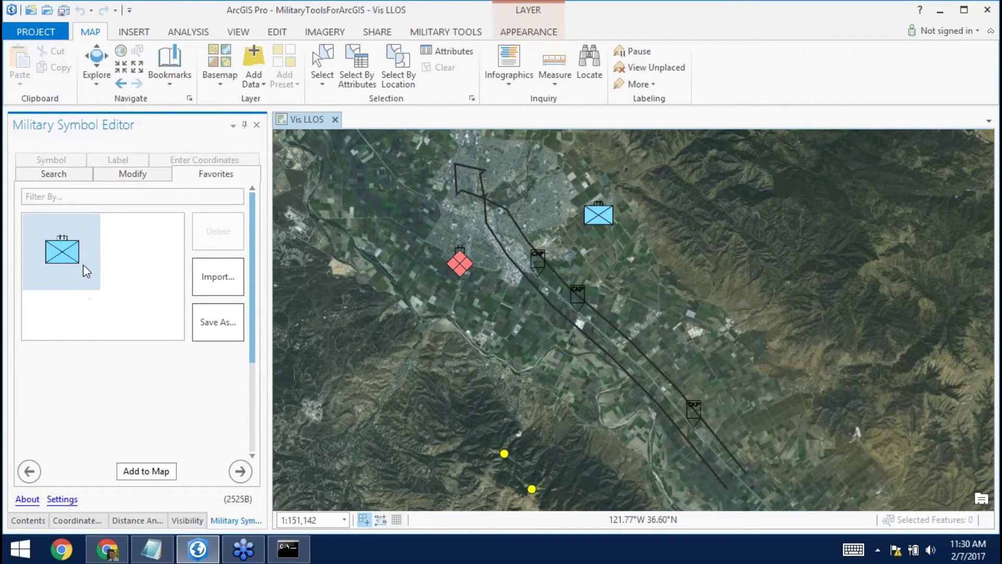
pyautogui.click(226, 280)
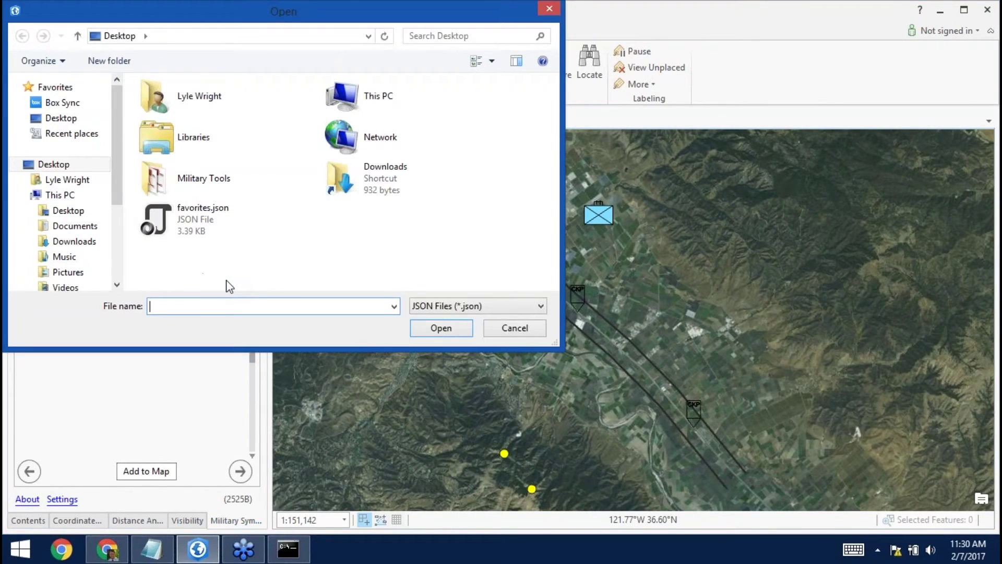
pyautogui.click(201, 221)
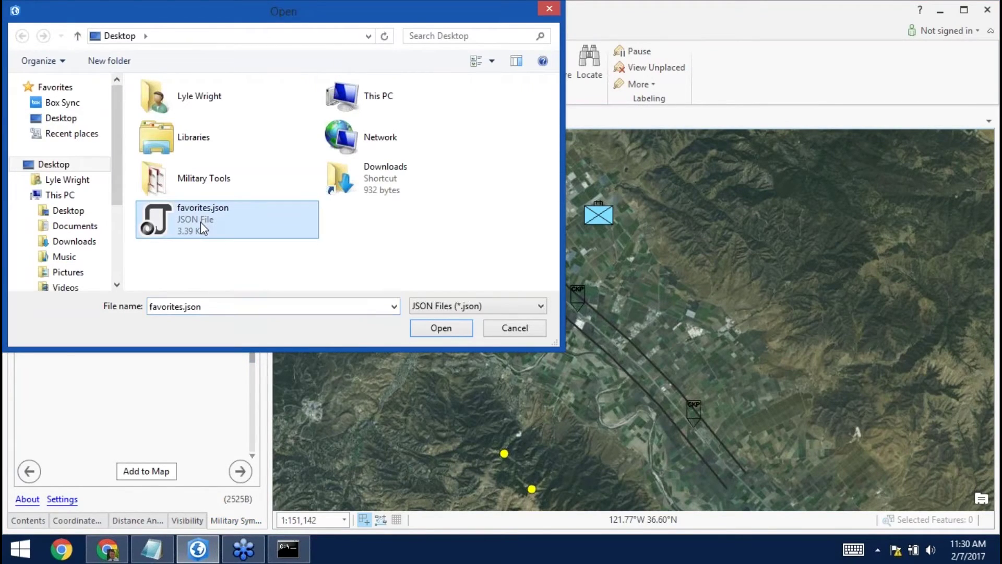
pyautogui.click(441, 336)
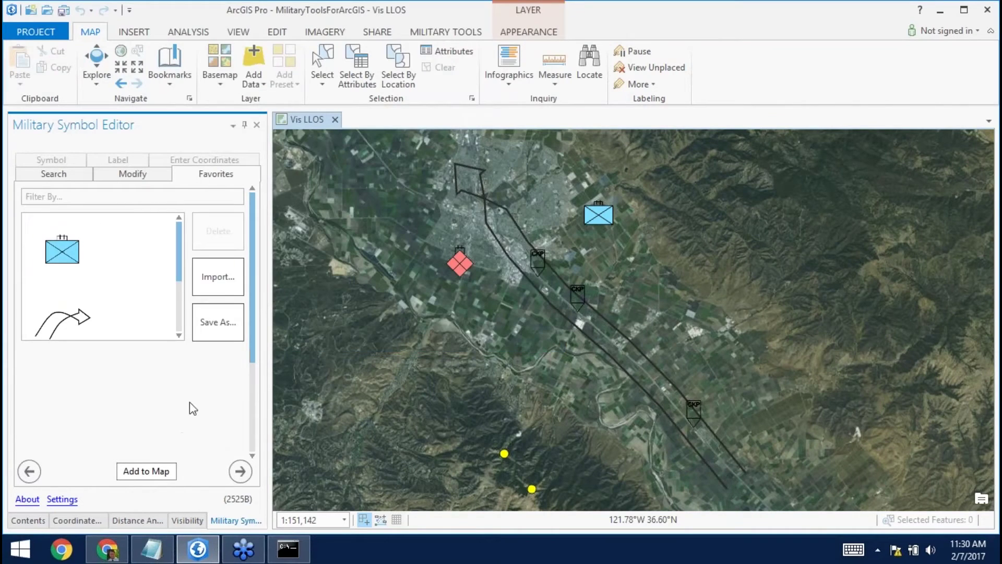
pyautogui.scroll(-5, 177, 261)
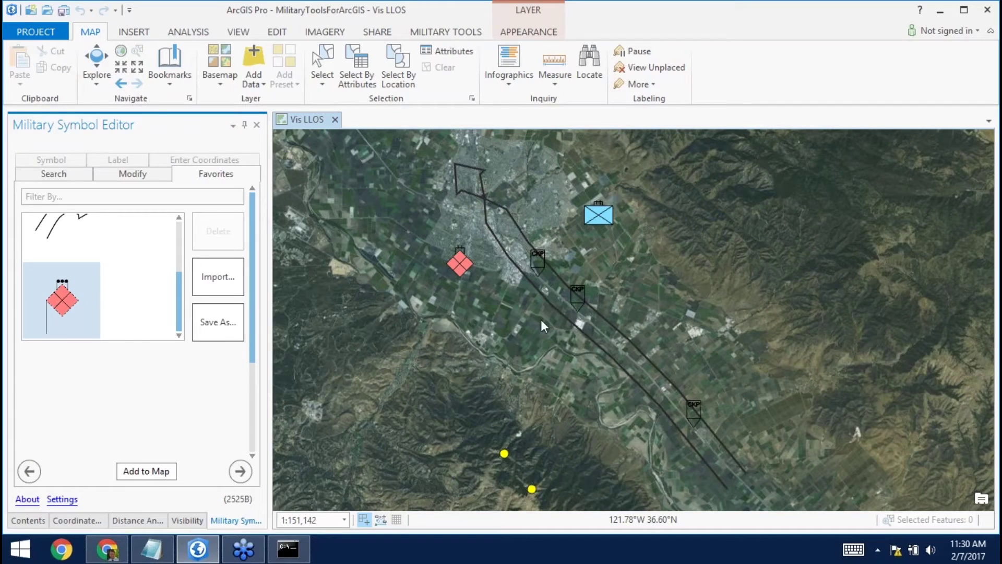
# Place two red hostile diamond favourites on the map east of the route.
pyautogui.click(90, 307)
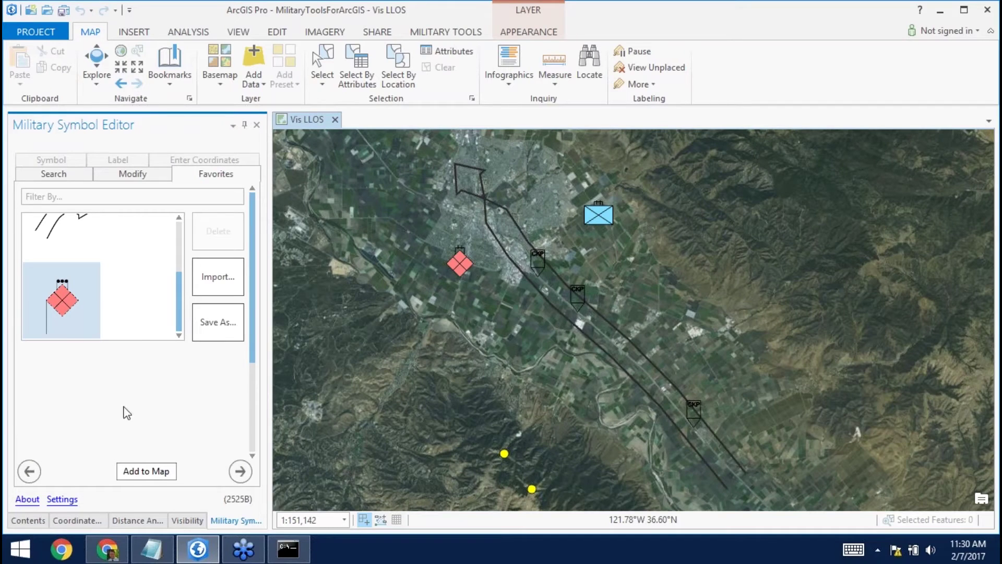
pyautogui.click(145, 467)
pyautogui.click(619, 303)
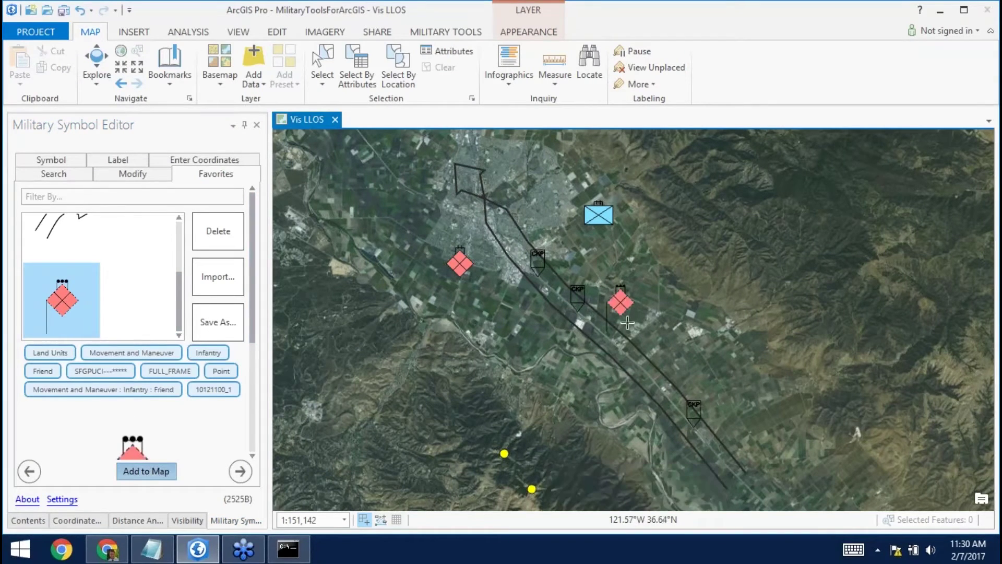
pyautogui.click(677, 360)
# Delete the arrow symbol from the favourites and minimize ArcGIS Pro.
pyautogui.click(55, 235)
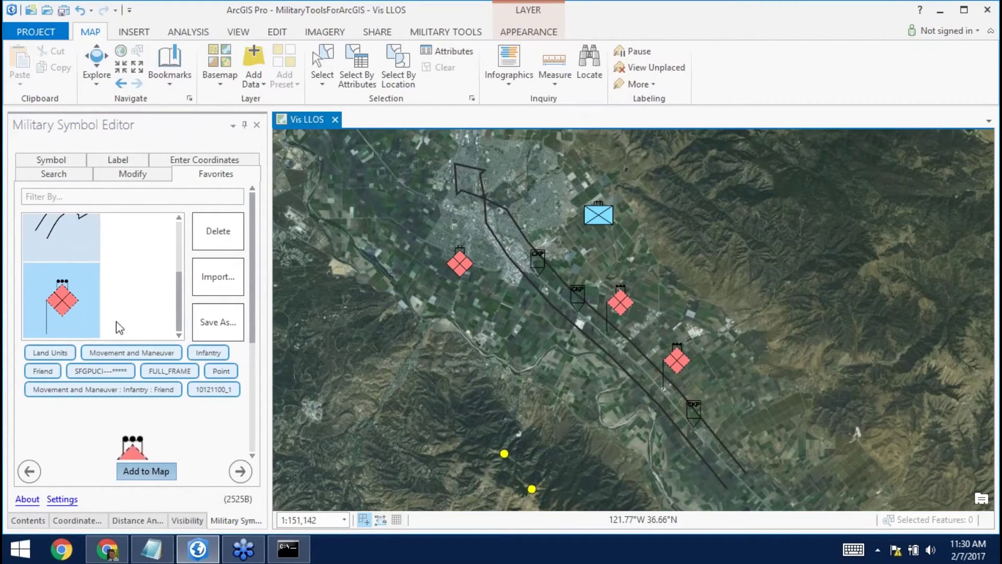
pyautogui.click(78, 243)
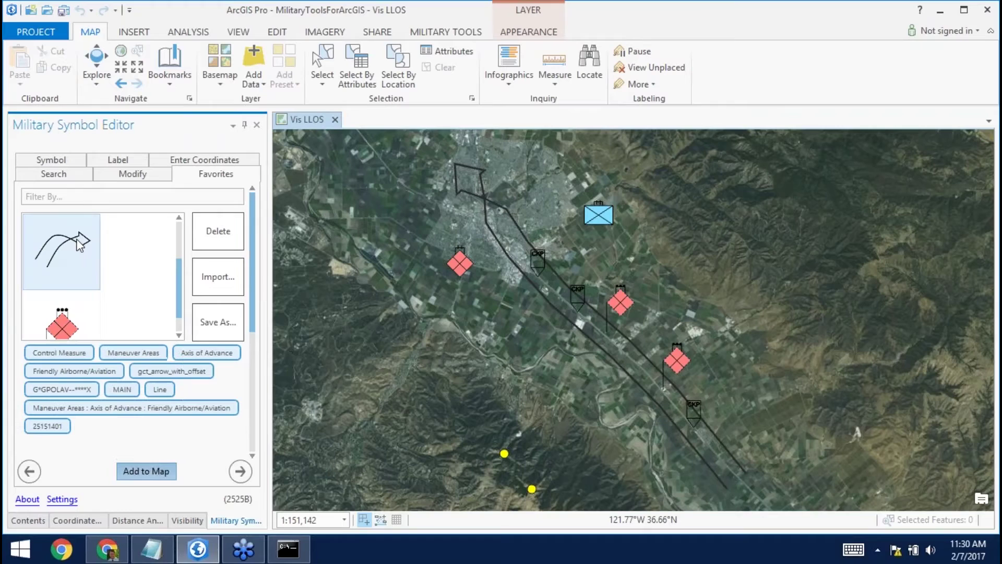
pyautogui.click(223, 231)
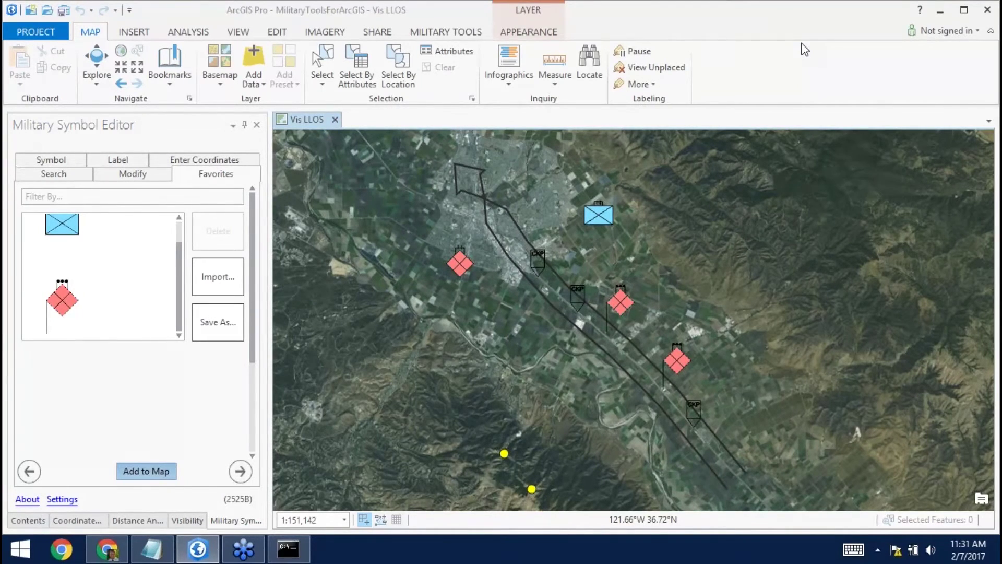
pyautogui.click(938, 15)
# Switch to the Military Tools web app and open its Coordinate Conversion widget.
pyautogui.click(640, 4)
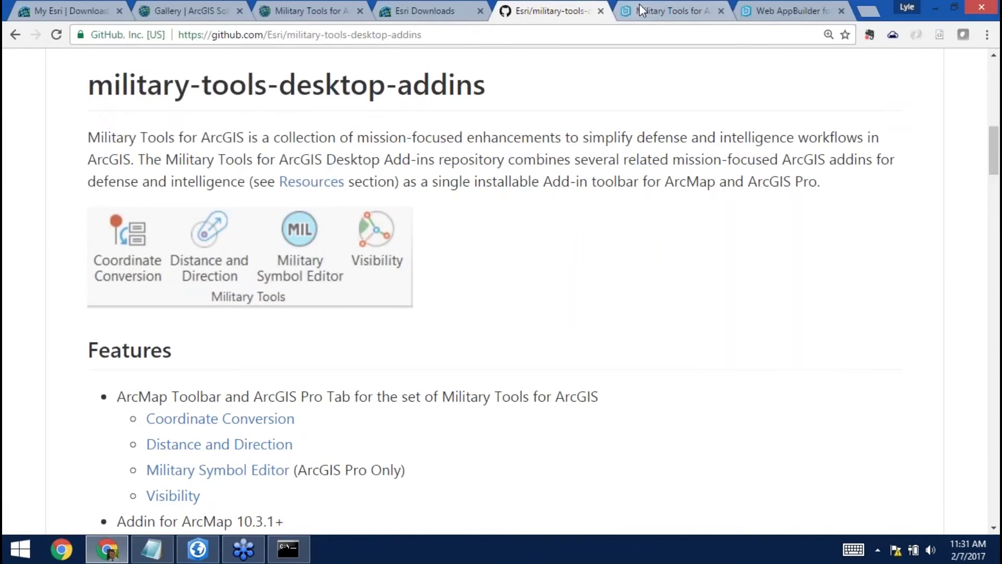
pyautogui.click(642, 6)
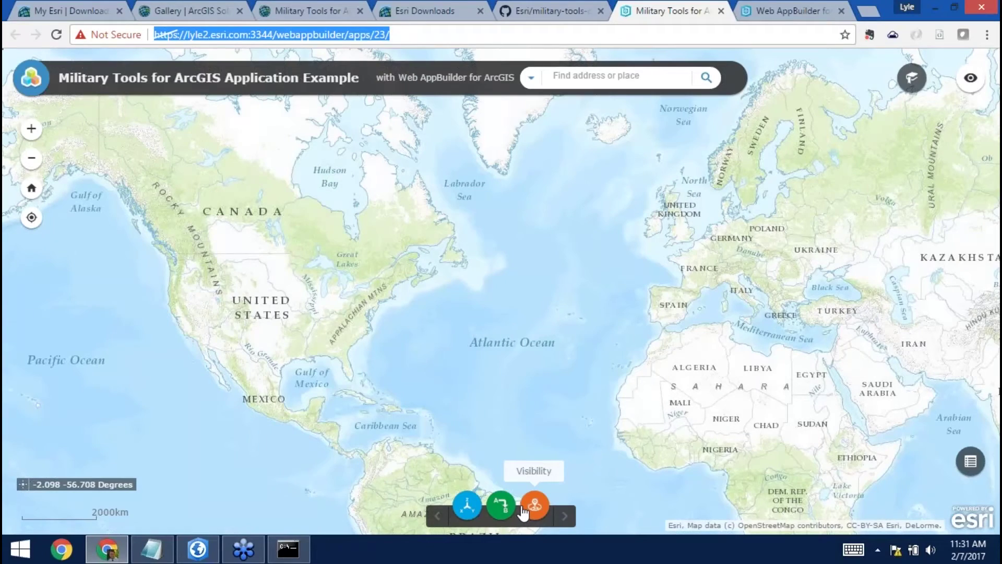
pyautogui.click(462, 514)
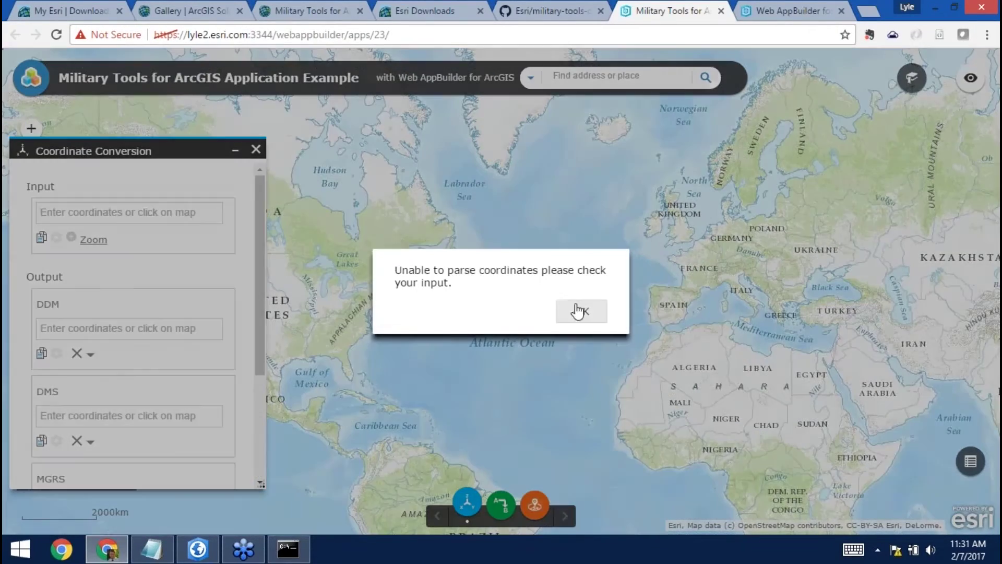
# Reload the app and convert points on the US east coast, Florida, Caribbean and Virginia.
pyautogui.click(578, 311)
pyautogui.click(578, 311)
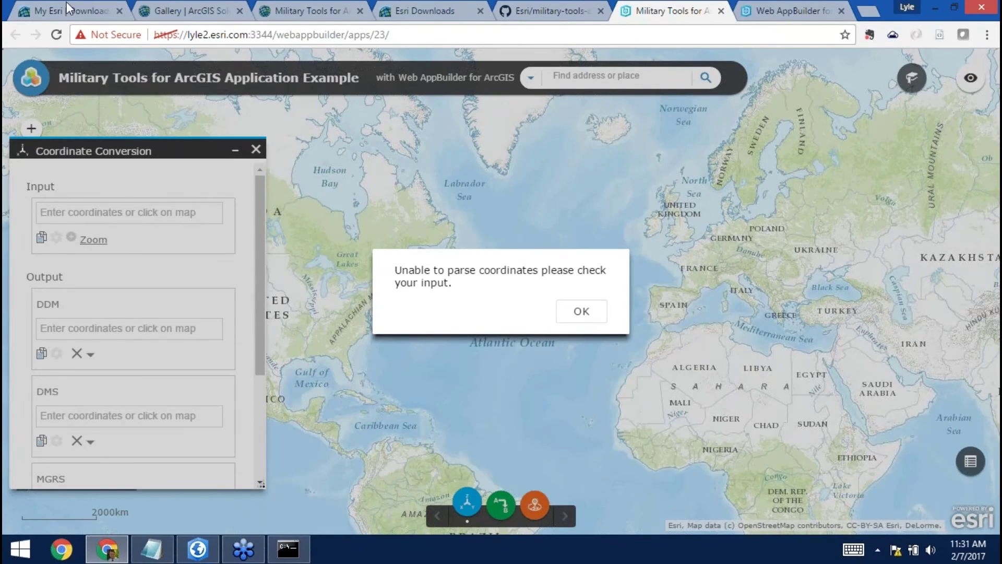
pyautogui.click(57, 35)
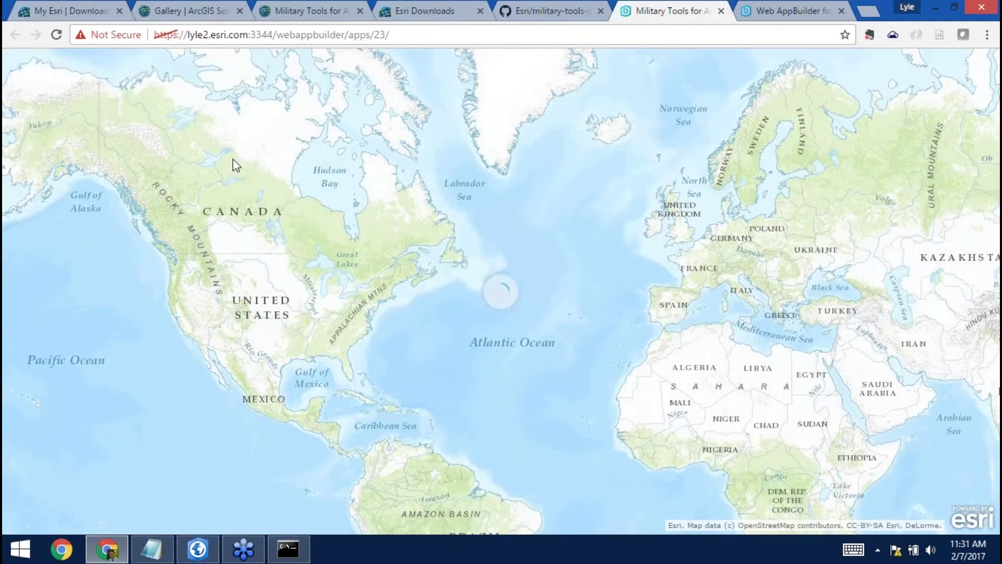
pyautogui.click(468, 505)
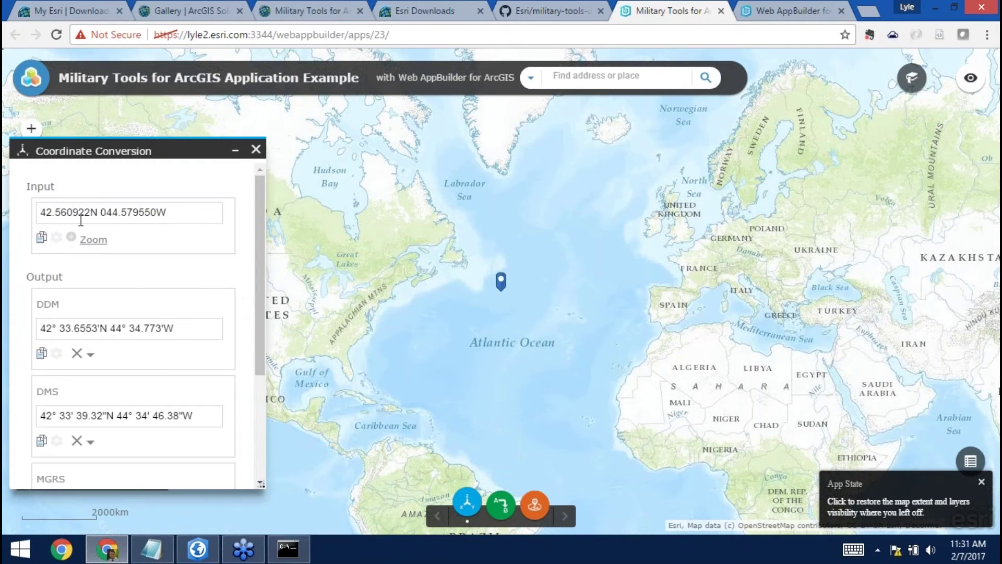
pyautogui.click(385, 302)
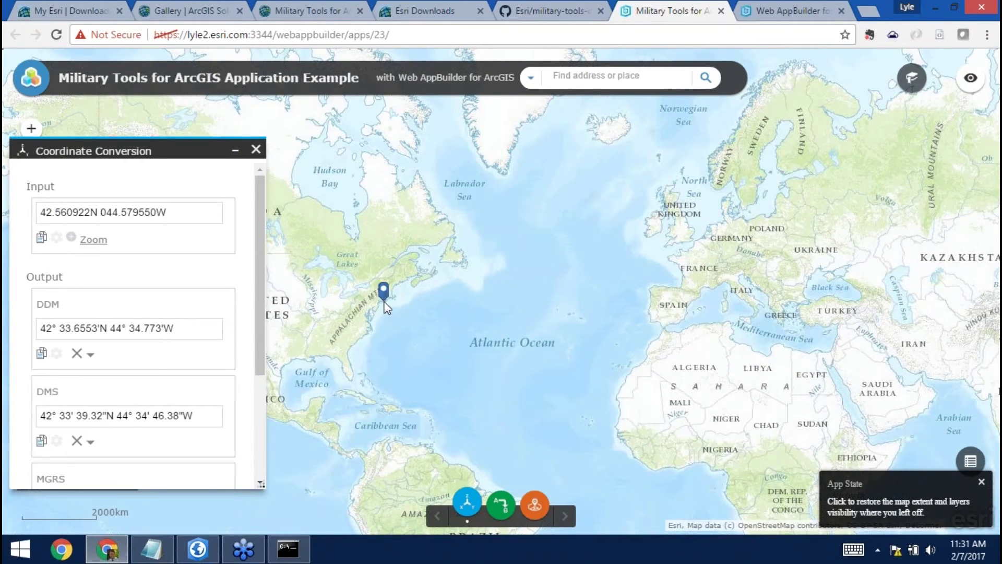
pyautogui.click(359, 356)
pyautogui.click(339, 410)
pyautogui.click(364, 322)
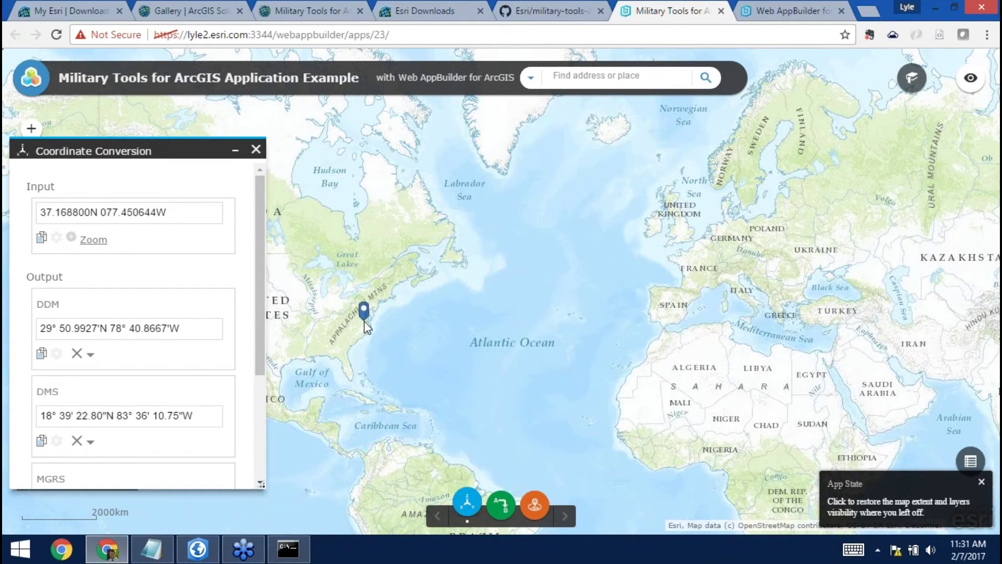
# Edit the MGRS format string to add spaces and a '--' separator, and apply it.
pyautogui.moveTo(261, 340); pyautogui.dragTo(213, 444)
pyautogui.click(57, 363)
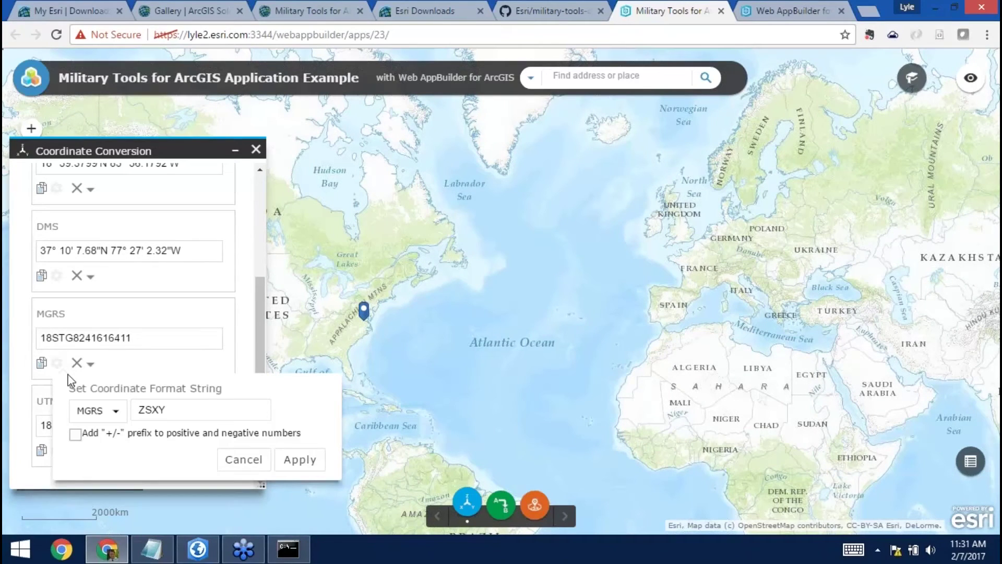
pyautogui.click(152, 409)
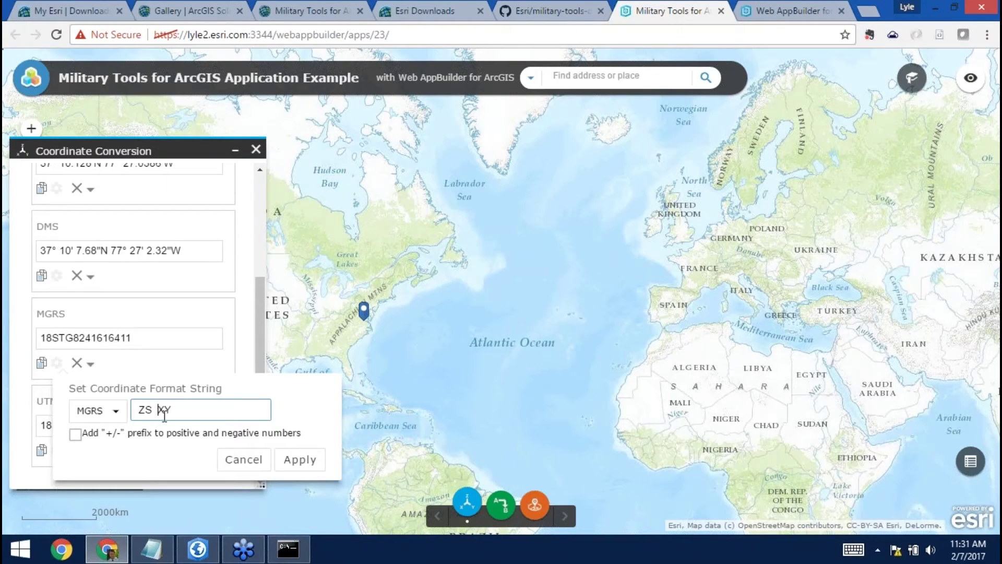
pyautogui.click(169, 411)
pyautogui.write('--')
pyautogui.click(286, 461)
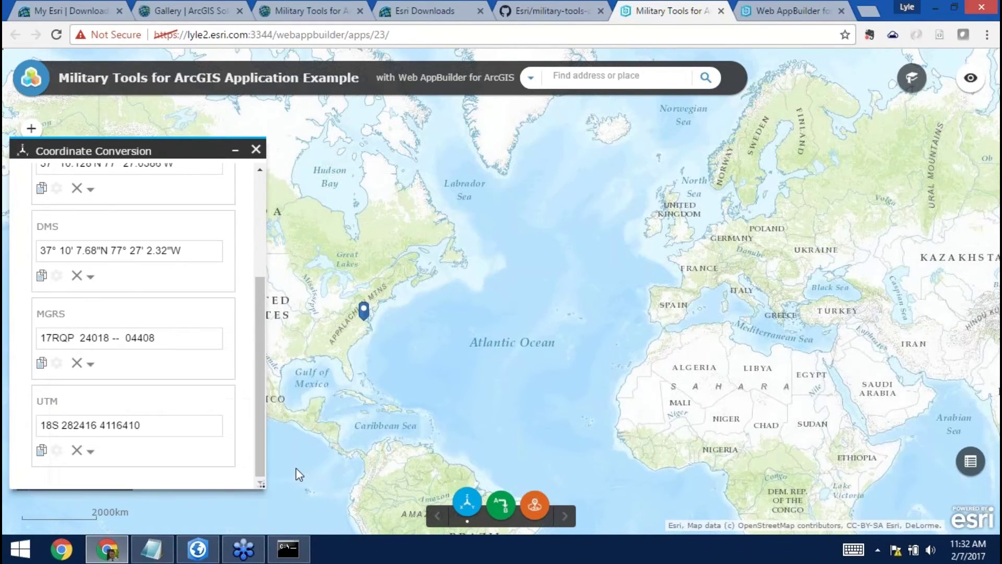
# Convert points in Nova Scotia and Florida with the new MGRS format, then close the tool.
pyautogui.click(430, 267)
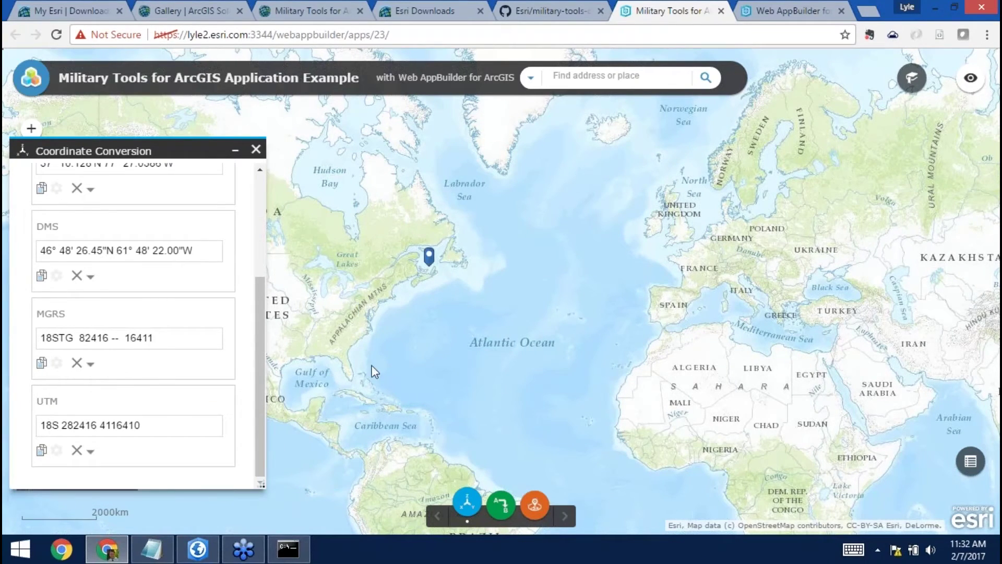
pyautogui.click(365, 371)
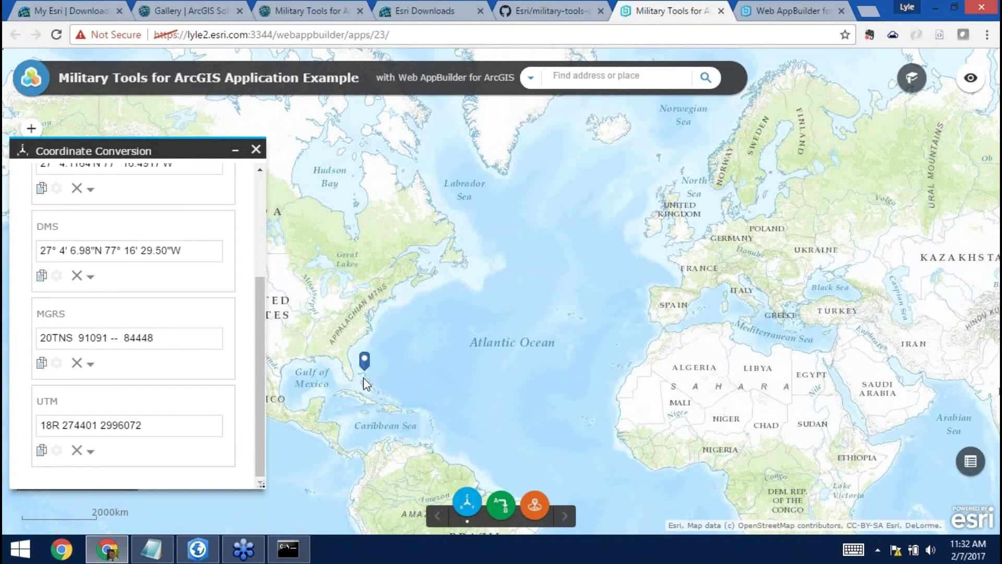
pyautogui.click(256, 151)
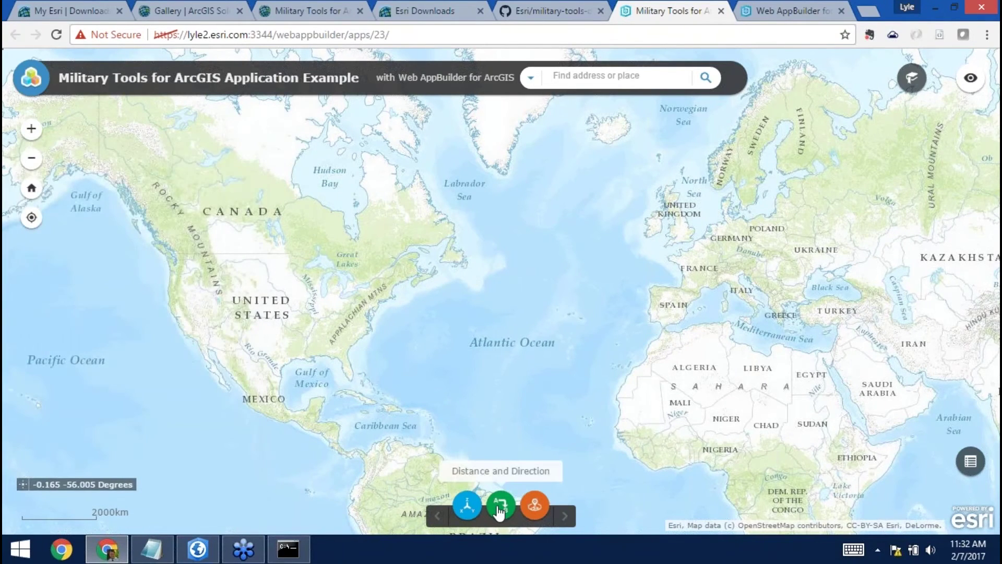
# Draw a geodesic line from California to the United Kingdom (8,558,290.17 m at 77.25°).
pyautogui.click(500, 506)
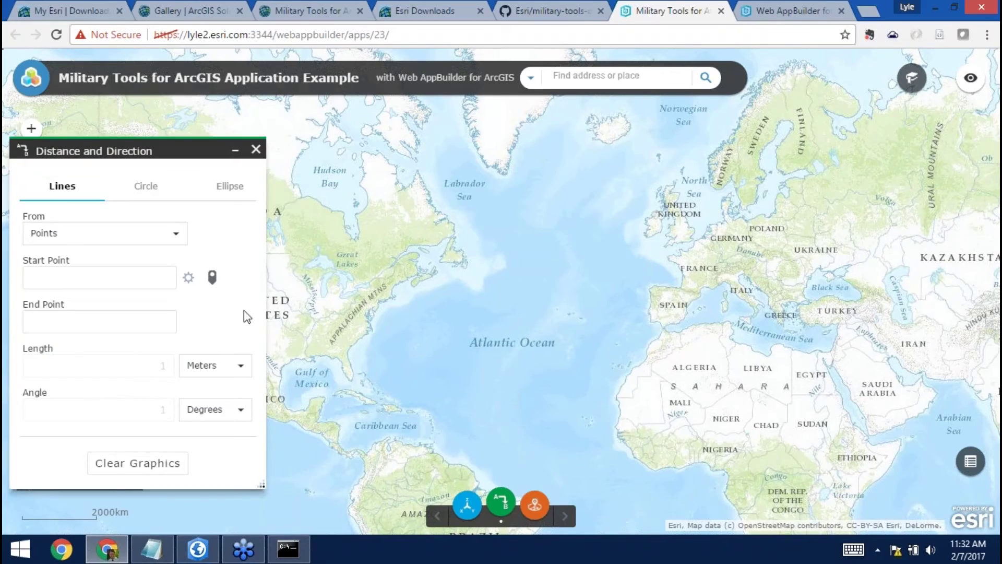
pyautogui.click(212, 277)
pyautogui.click(238, 152)
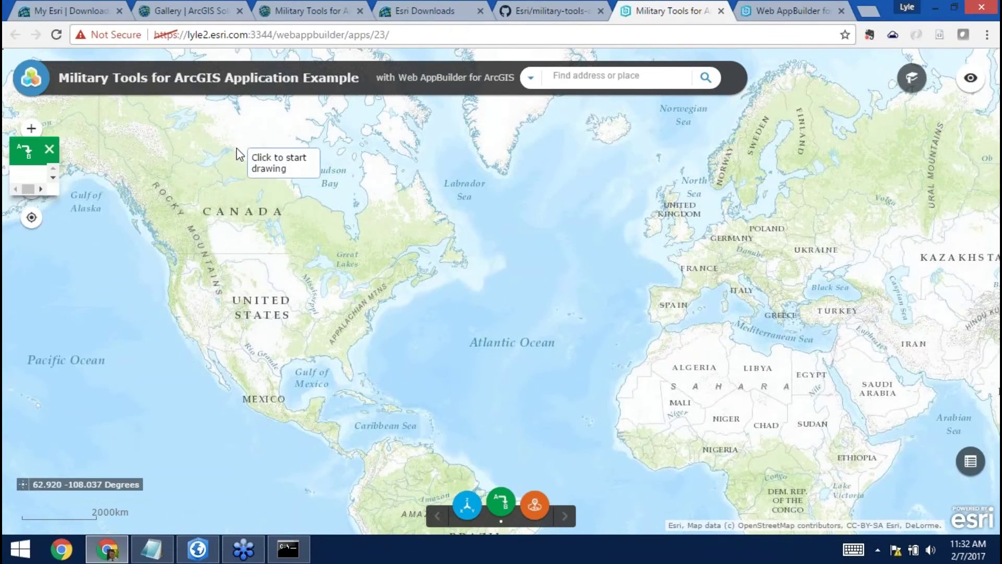
pyautogui.click(186, 332)
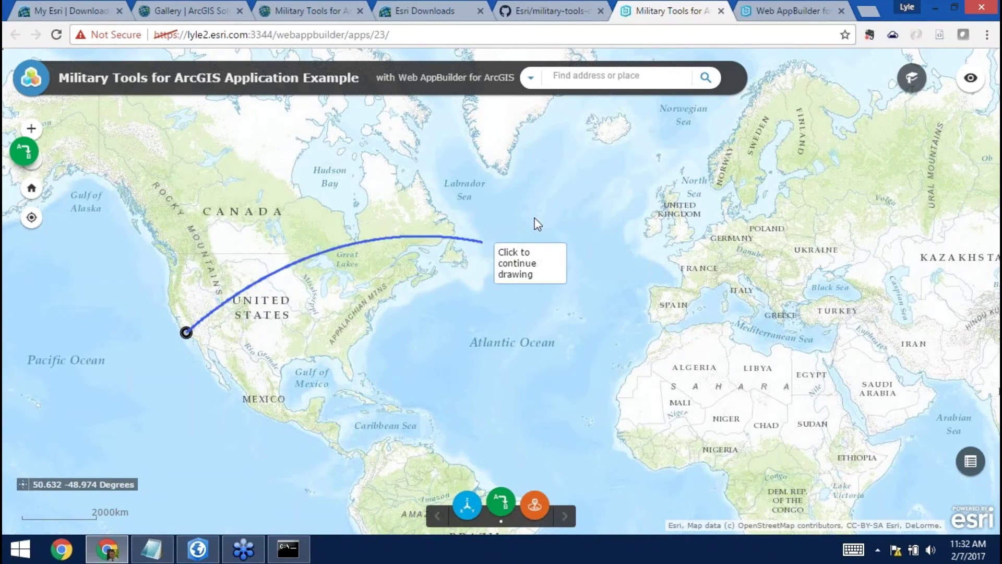
pyautogui.click(683, 221)
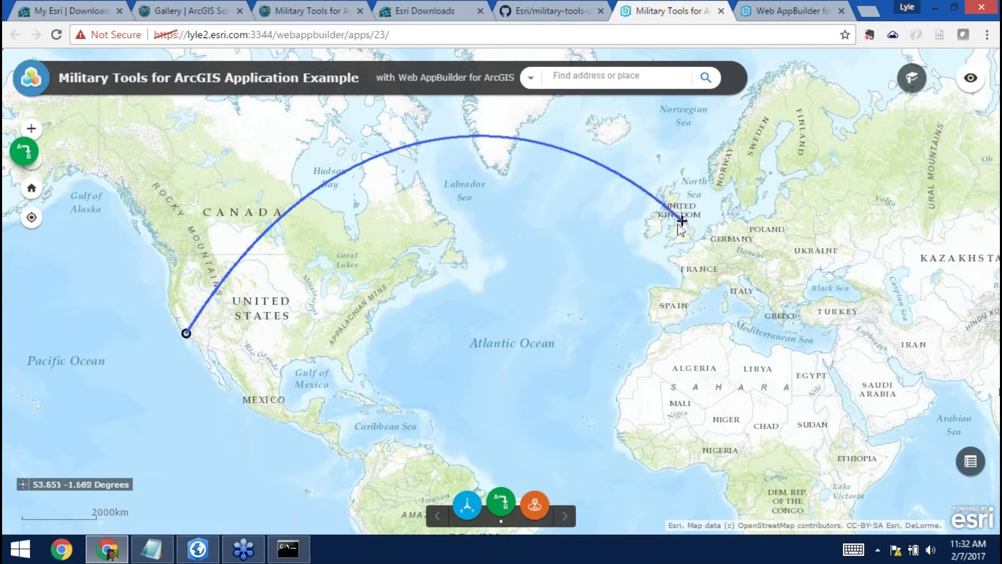
# Reopen Distance and Direction, enlarge the panel and show the range-rings options.
pyautogui.click(500, 509)
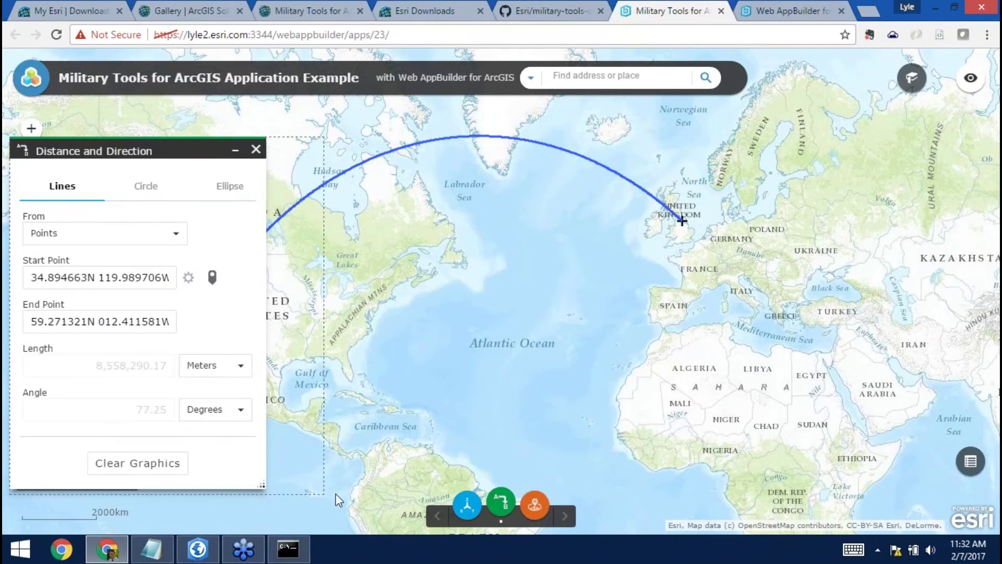
pyautogui.moveTo(260, 484); pyautogui.dragTo(340, 495)
pyautogui.click(313, 187)
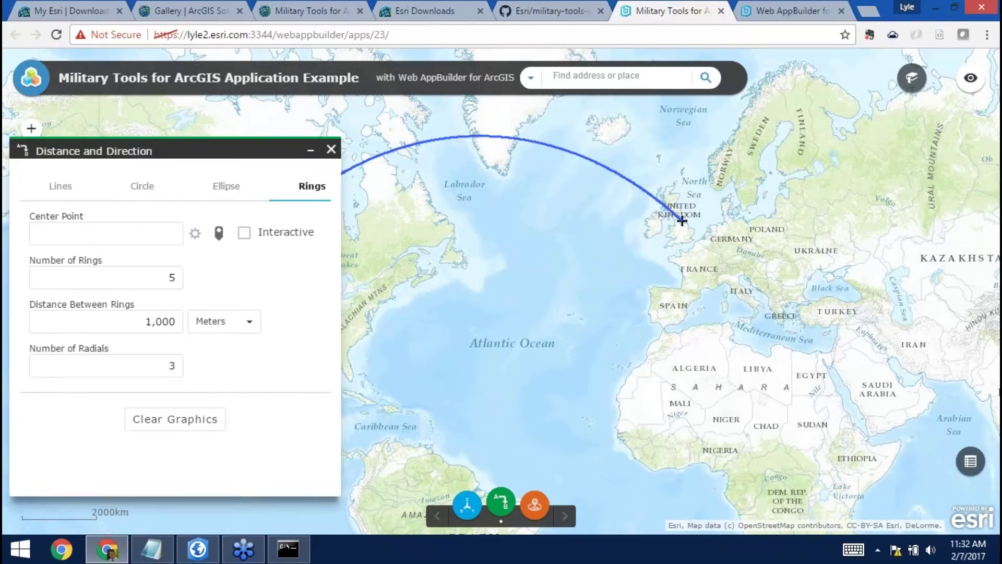
# Reopen Distance and Direction and place the range-ring center in the Atlantic.
pyautogui.click(311, 151)
pyautogui.scroll(3, 383, 303)
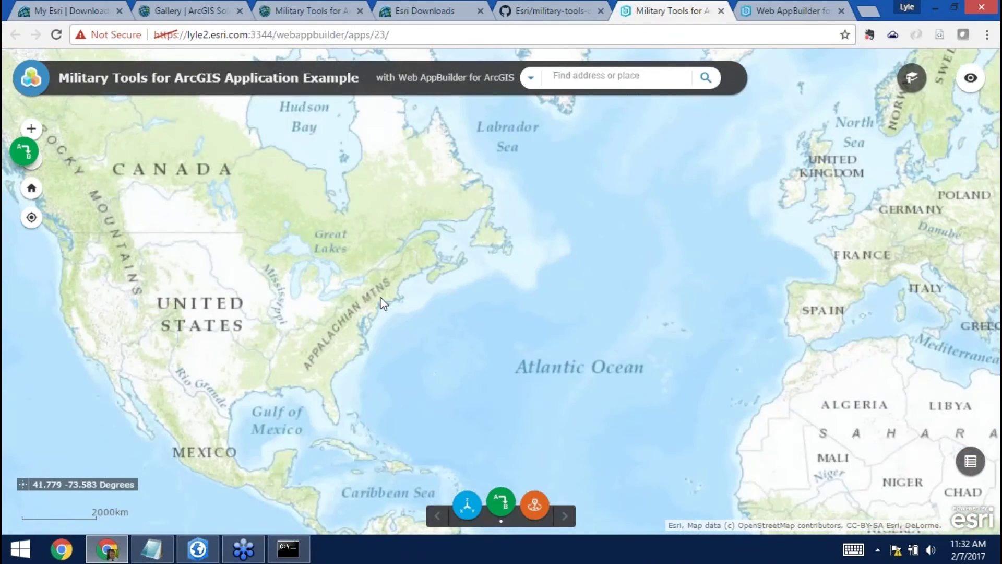
pyautogui.click(24, 151)
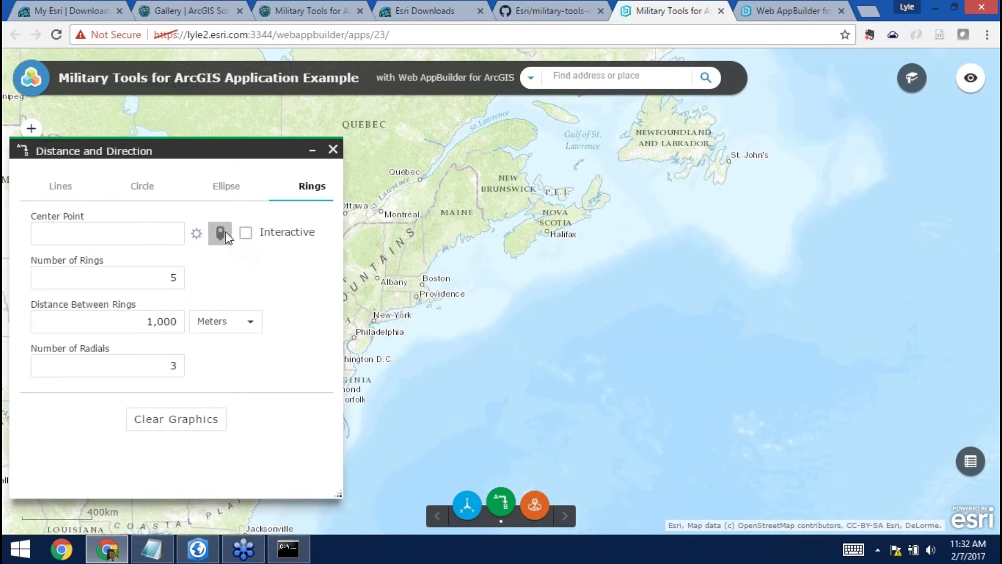
pyautogui.click(221, 236)
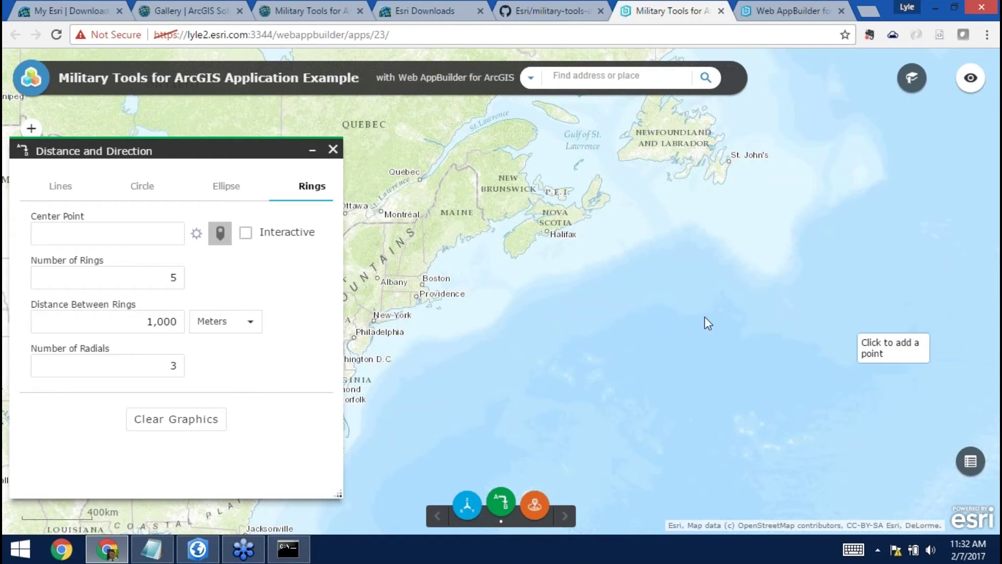
pyautogui.click(220, 229)
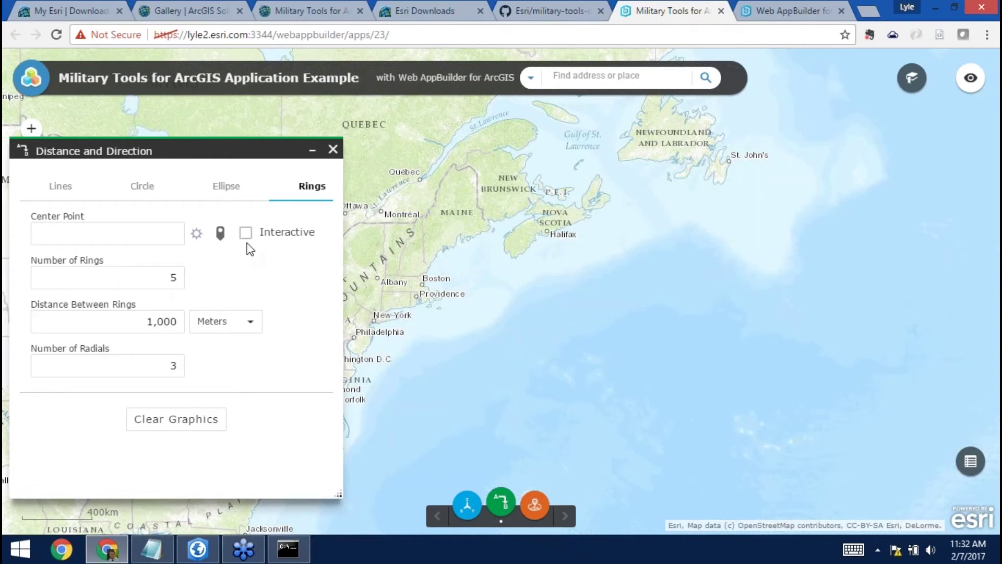
pyautogui.click(220, 233)
pyautogui.click(785, 297)
# Draw rings 10,000 m apart with 5 radials, then clear the graphics and close the tool.
pyautogui.click(151, 321)
pyautogui.write('0')
pyautogui.press('Tab')
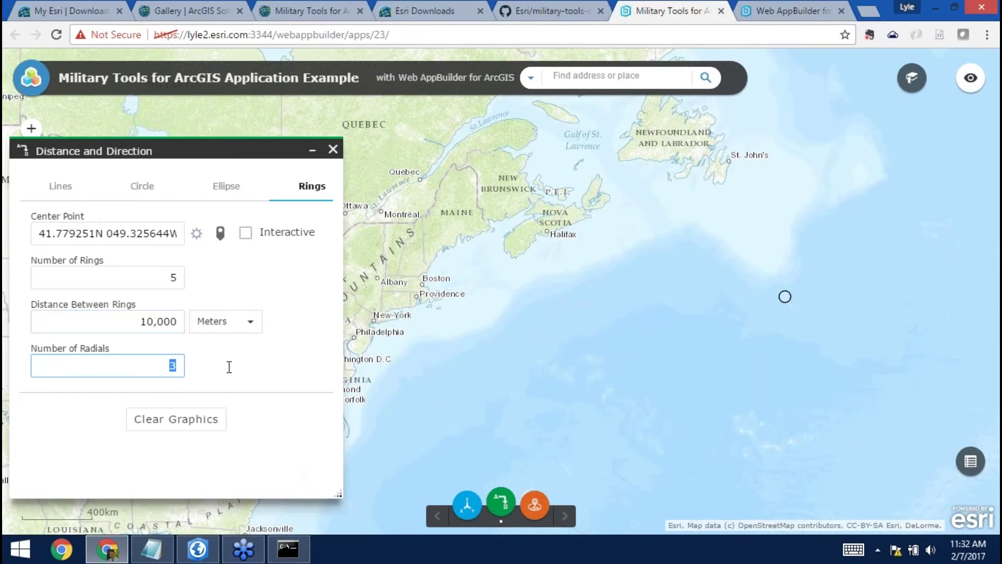
pyautogui.write('5')
pyautogui.press('Return')
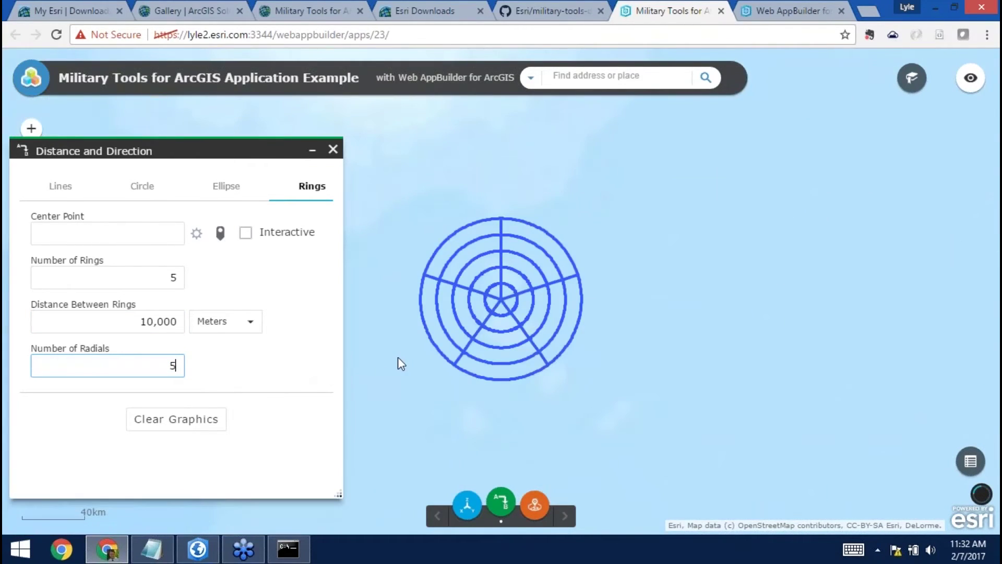
pyautogui.click(176, 420)
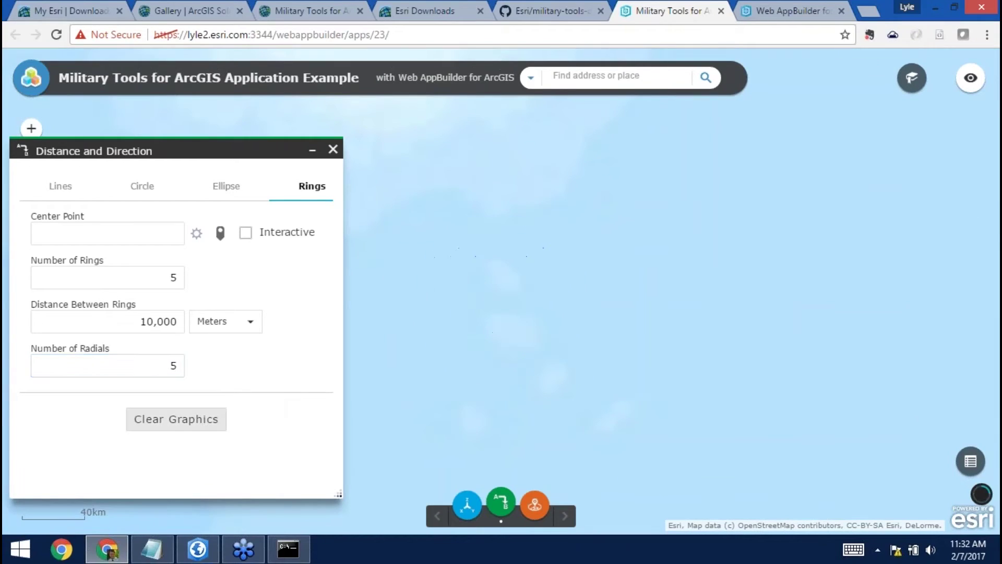
pyautogui.click(333, 151)
# Jump to the Overview bookmark, then zoom in on the New York area.
pyautogui.click(914, 81)
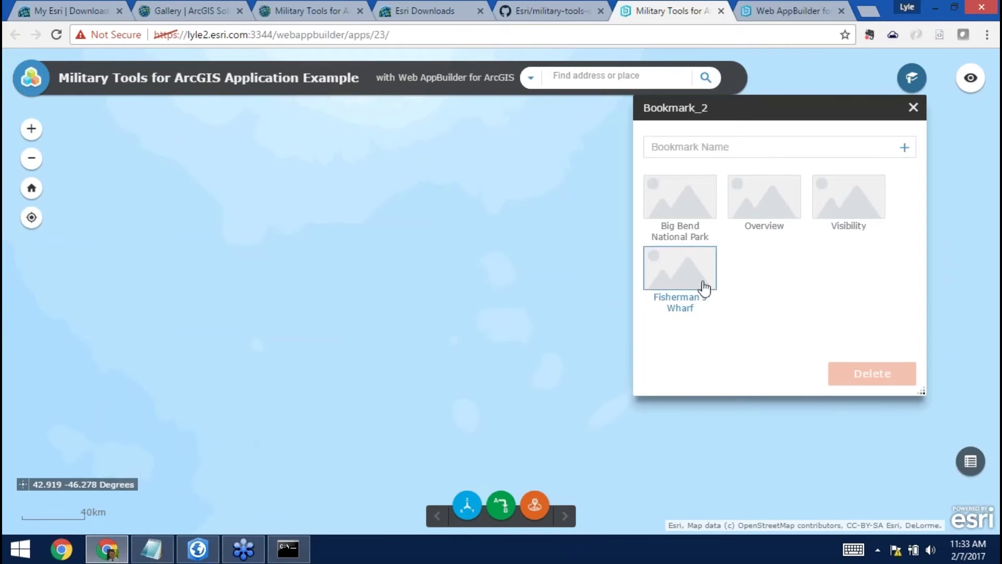
pyautogui.click(765, 202)
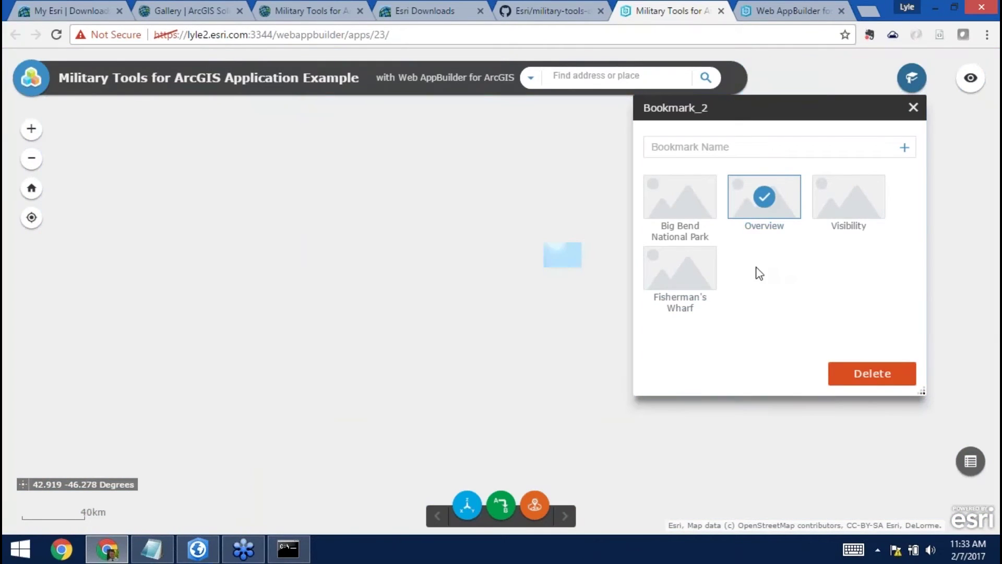
pyautogui.scroll(1, 433, 278)
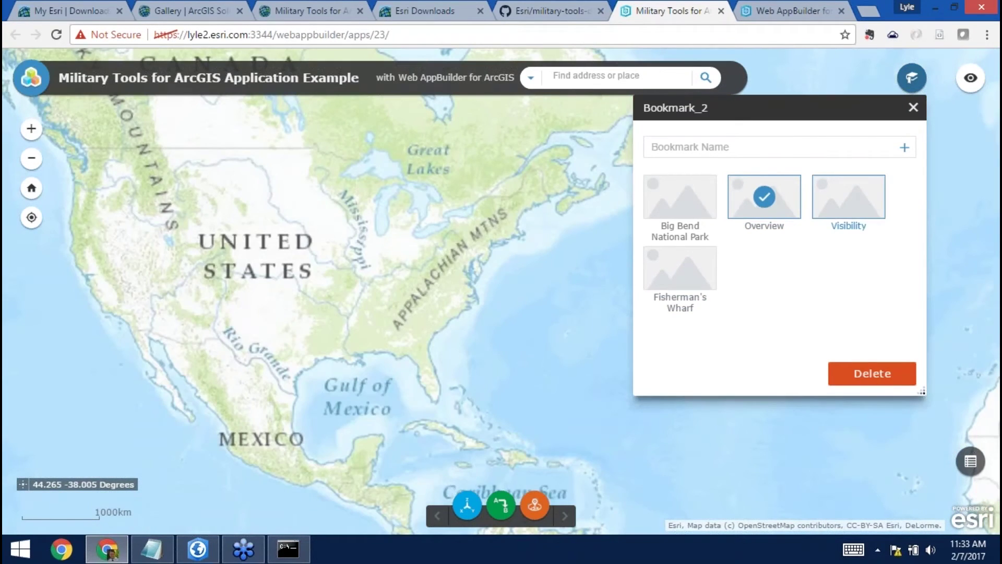
pyautogui.click(520, 238)
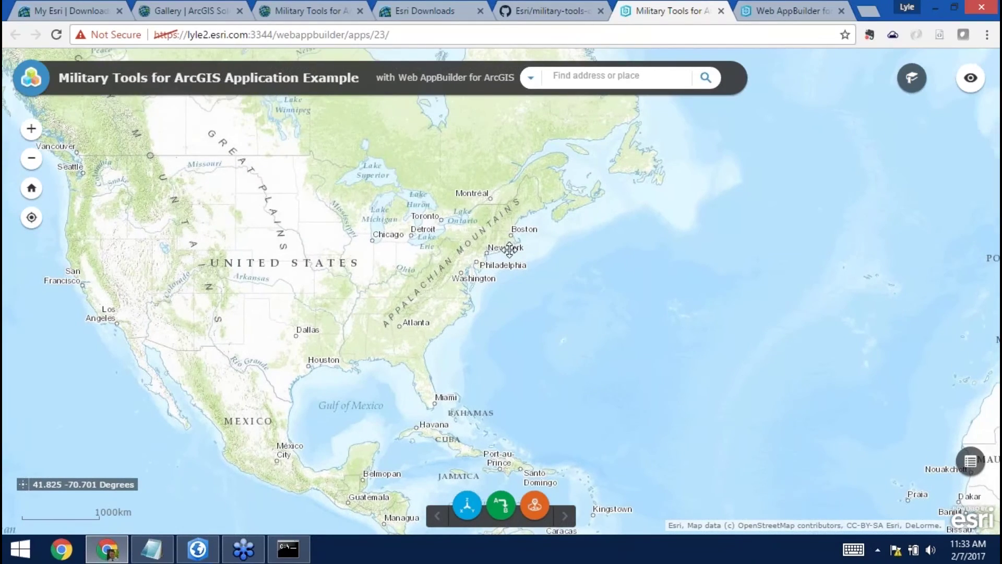
pyautogui.doubleClick(519, 238)
pyautogui.scroll(-1, 484, 300)
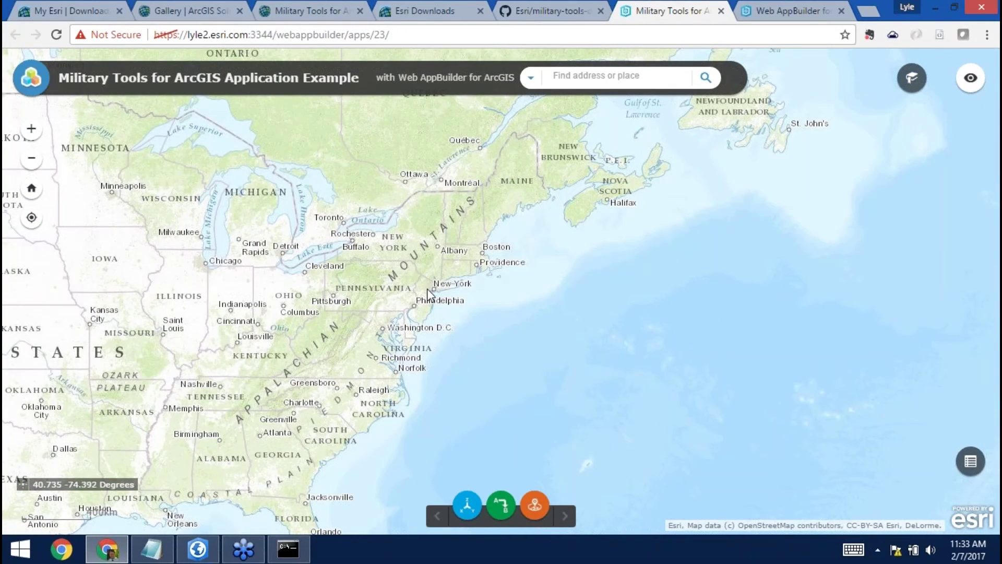
# Enlarge the Distance and Direction panel and turn on interactive range-ring drawing.
pyautogui.click(505, 514)
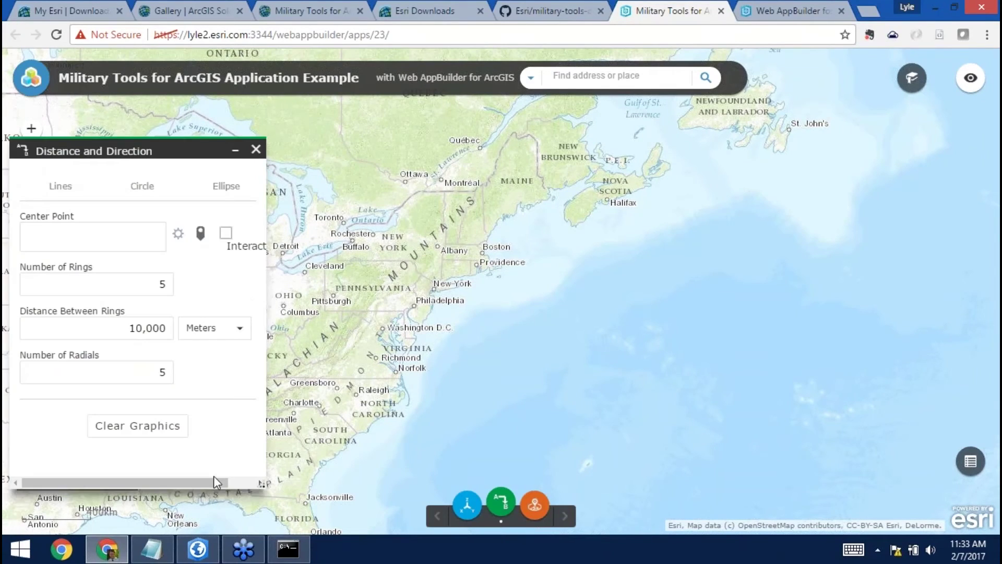
pyautogui.moveTo(262, 484); pyautogui.dragTo(367, 503)
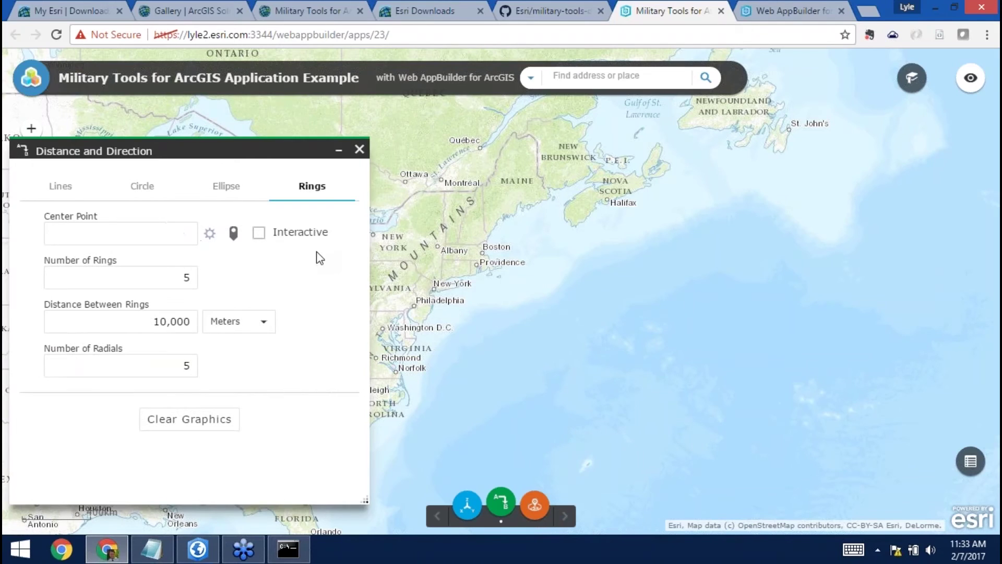
pyautogui.click(259, 233)
pyautogui.click(234, 232)
pyautogui.click(339, 151)
# Draw range rings centered near Boston, extending past Philadelphia, with five radials.
pyautogui.click(481, 252)
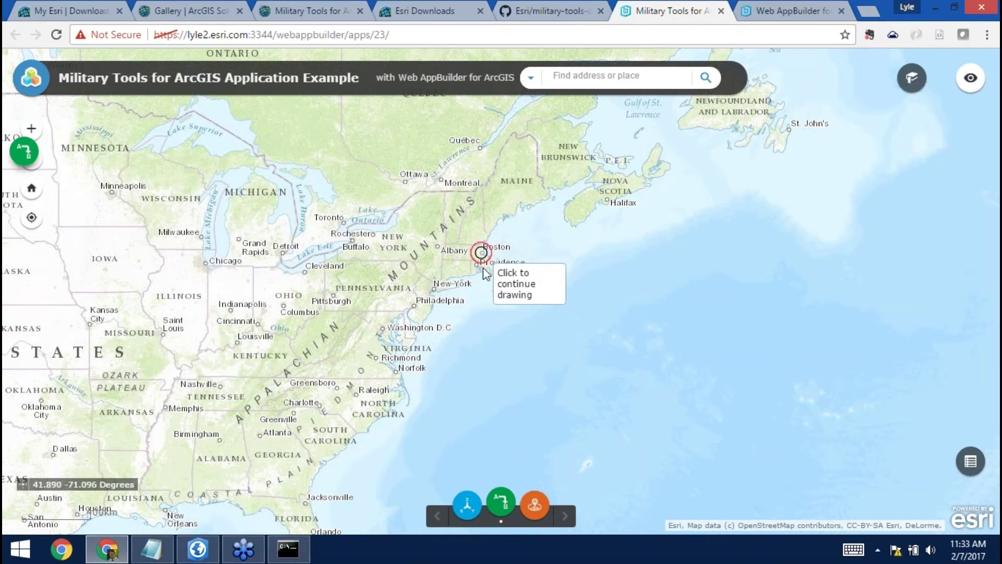
pyautogui.click(453, 306)
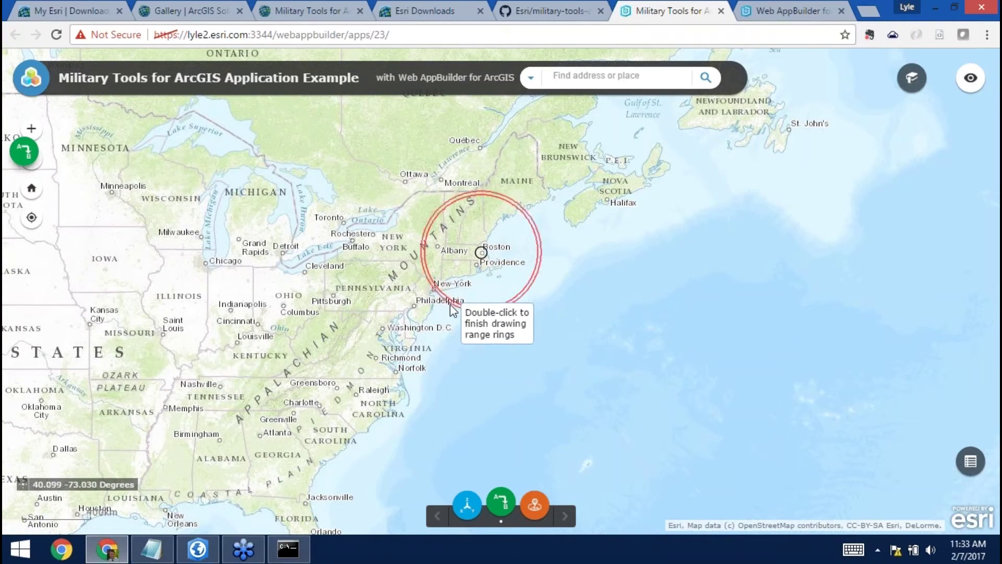
pyautogui.click(436, 326)
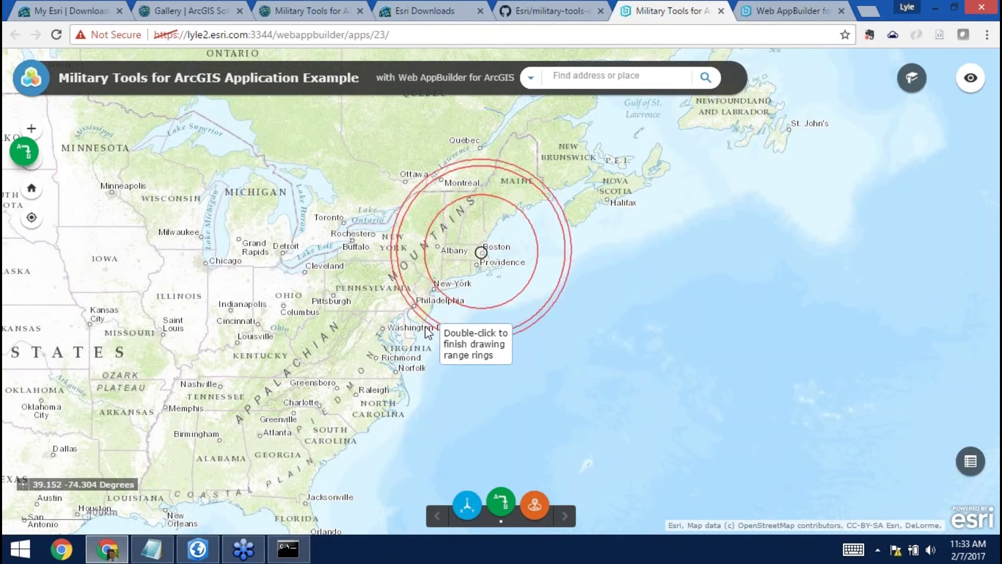
pyautogui.doubleClick(405, 347)
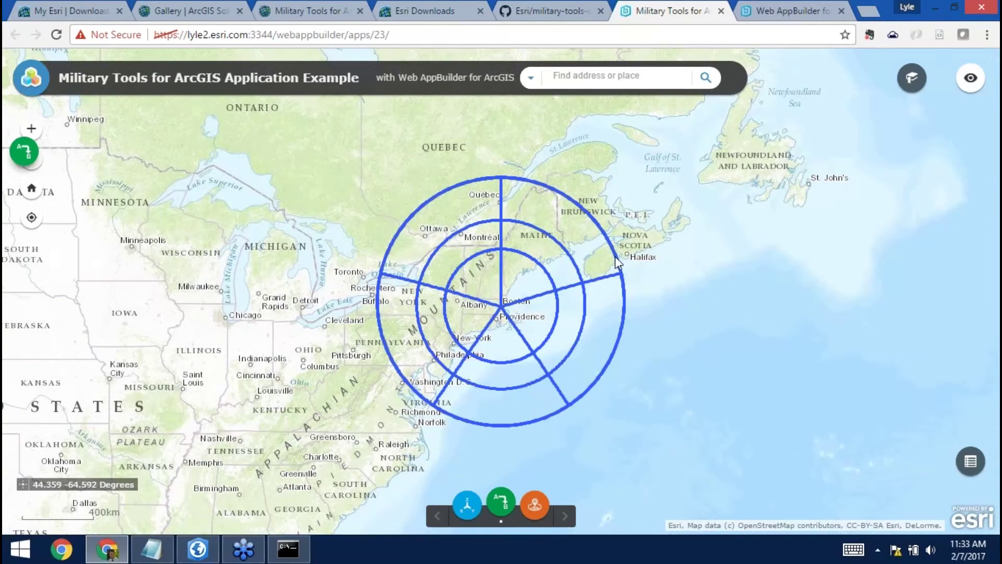
pyautogui.click(912, 78)
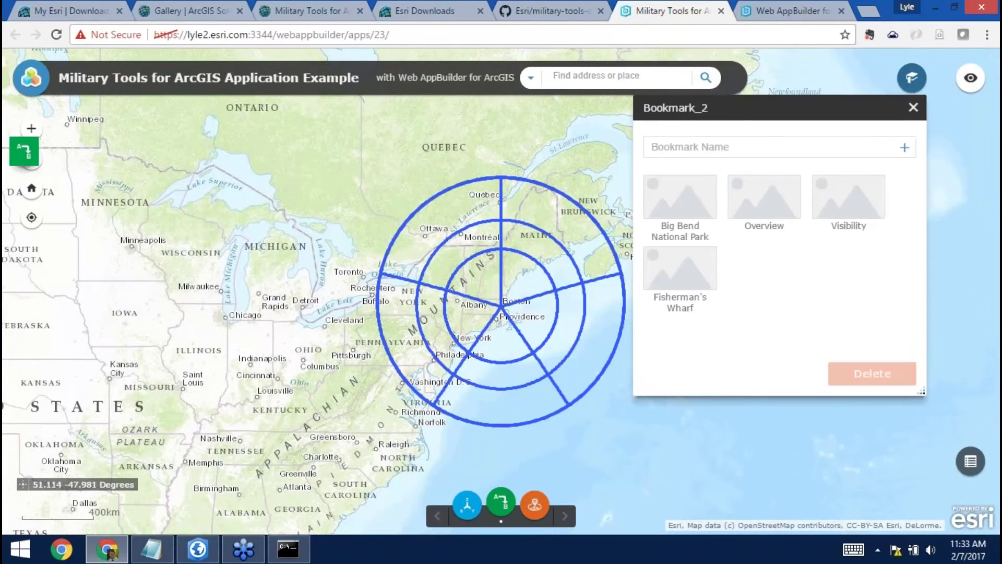
# Go to the Visibility bookmark near Salinas and open the Visibility tool.
pyautogui.click(843, 202)
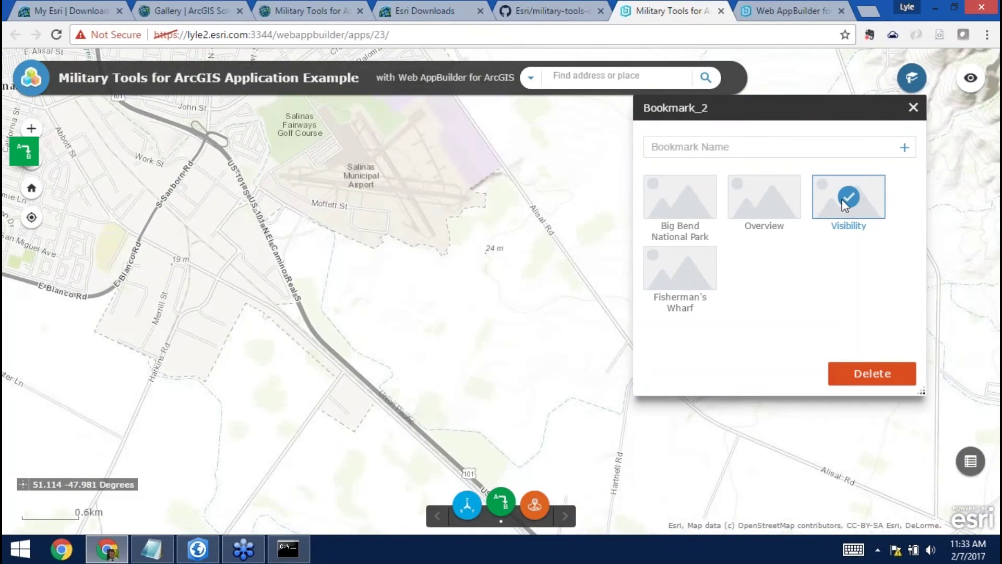
pyautogui.click(913, 107)
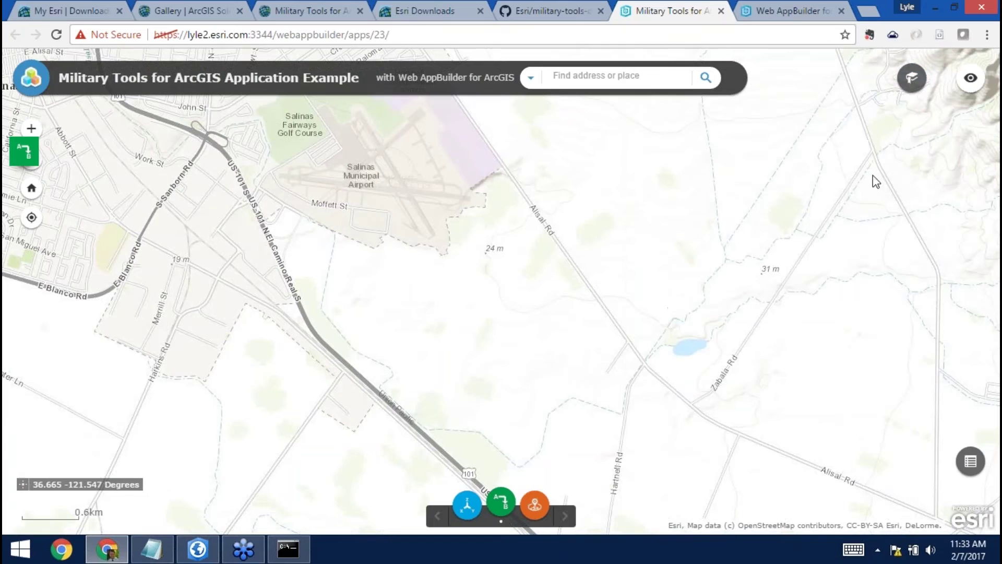
pyautogui.click(534, 504)
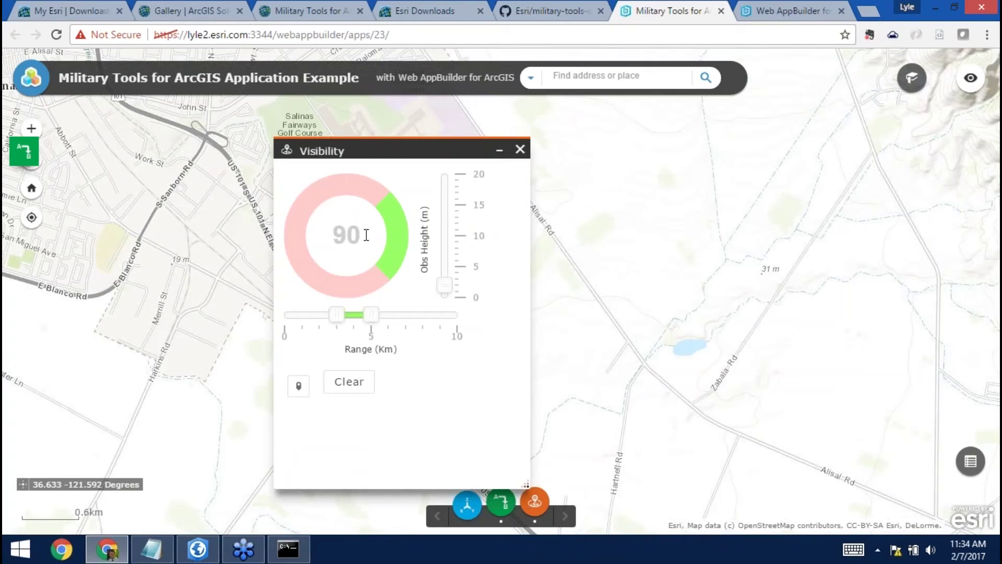
# Set the field of view to 145°, after trying 120° and 360°.
pyautogui.moveTo(367, 235); pyautogui.dragTo(303, 233)
pyautogui.moveTo(439, 145); pyautogui.dragTo(687, 141)
pyautogui.write('120')
pyautogui.press('Return')
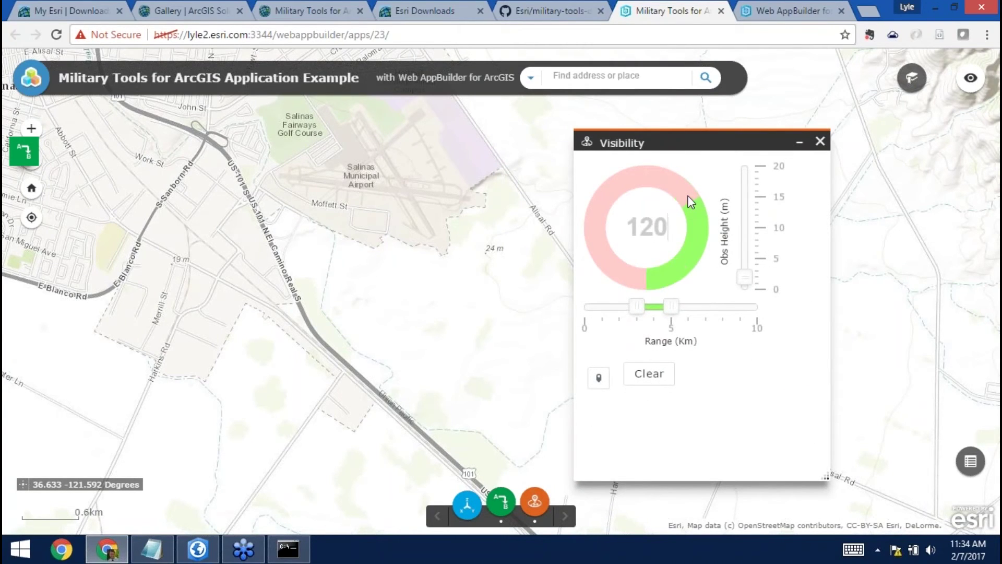
pyautogui.moveTo(674, 224); pyautogui.dragTo(613, 230)
pyautogui.write('360')
pyautogui.press('Return')
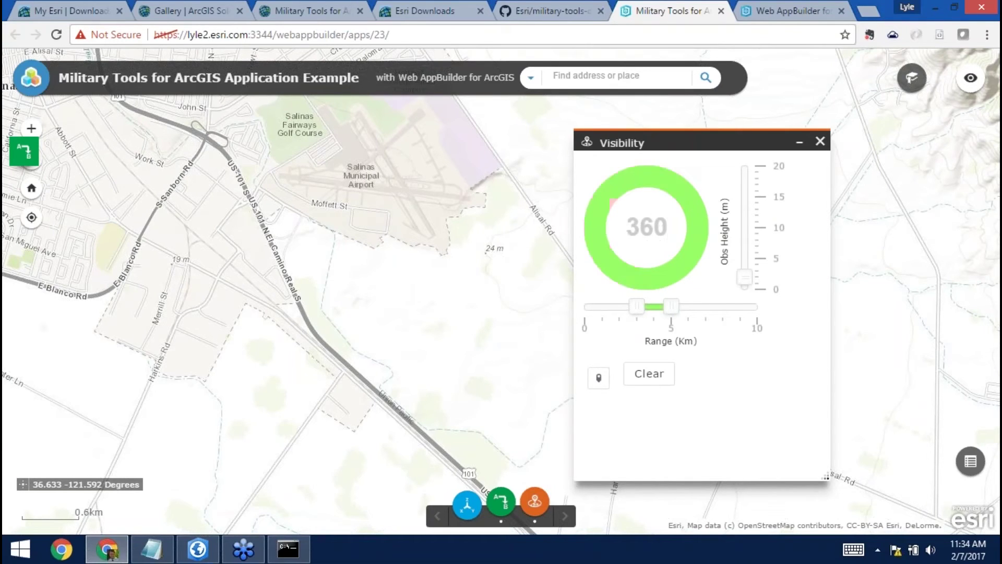
pyautogui.moveTo(668, 230); pyautogui.dragTo(617, 236)
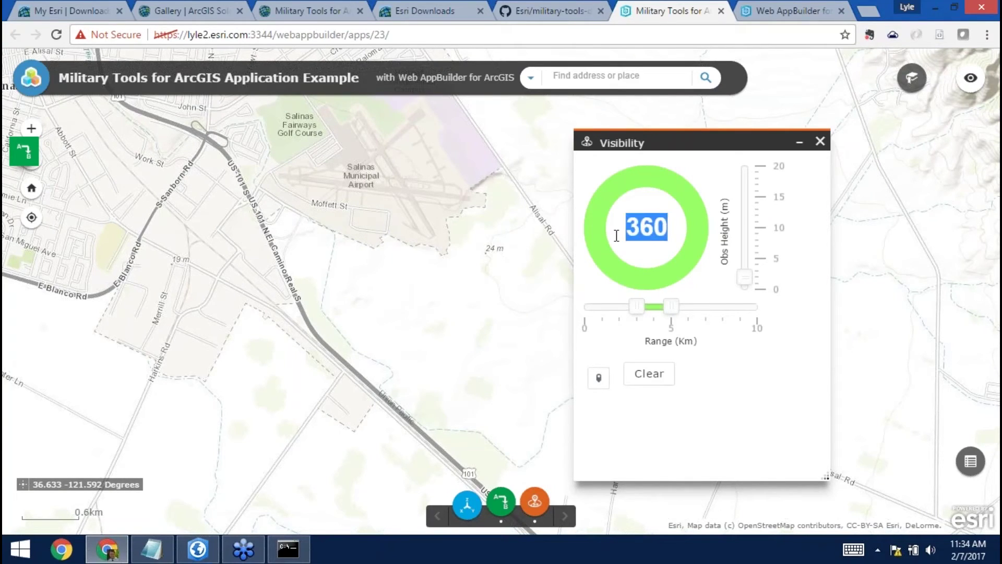
pyautogui.write('145')
pyautogui.press('Return')
# Set the range to about 1.5–6.5 km and place the observer near US 101 by Salinas.
pyautogui.moveTo(633, 308); pyautogui.dragTo(616, 309)
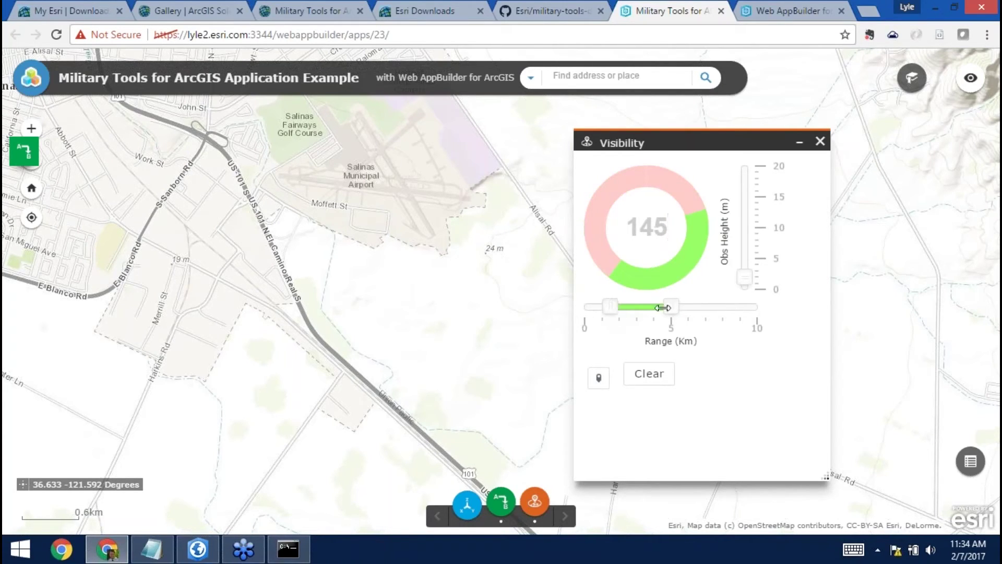
pyautogui.moveTo(675, 312); pyautogui.dragTo(701, 313)
pyautogui.click(605, 381)
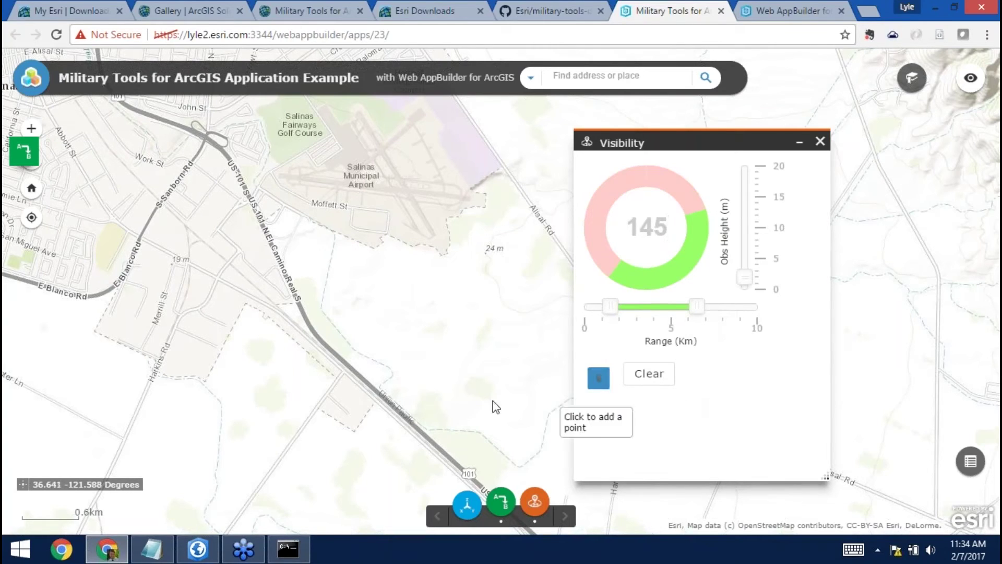
pyautogui.click(279, 256)
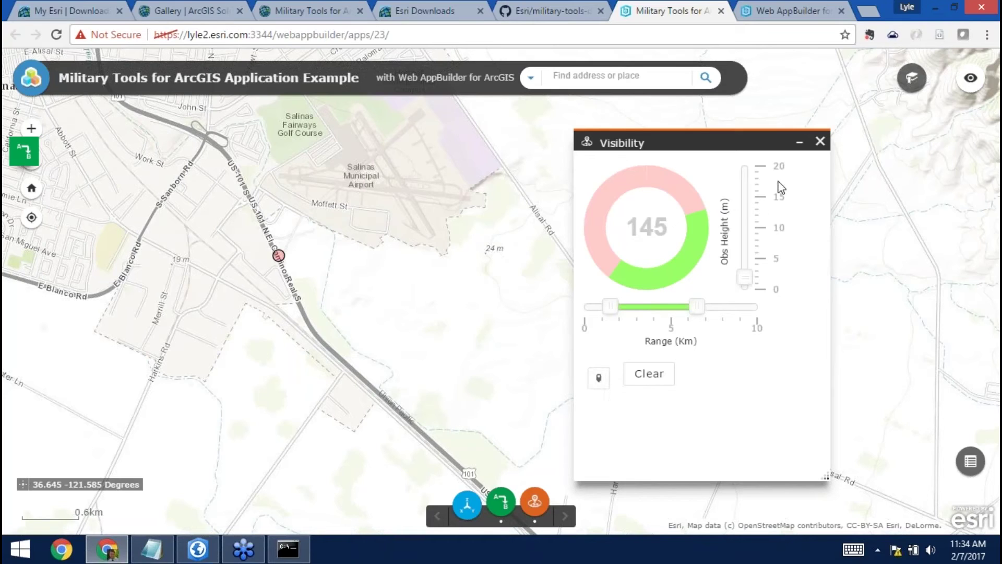
pyautogui.click(799, 147)
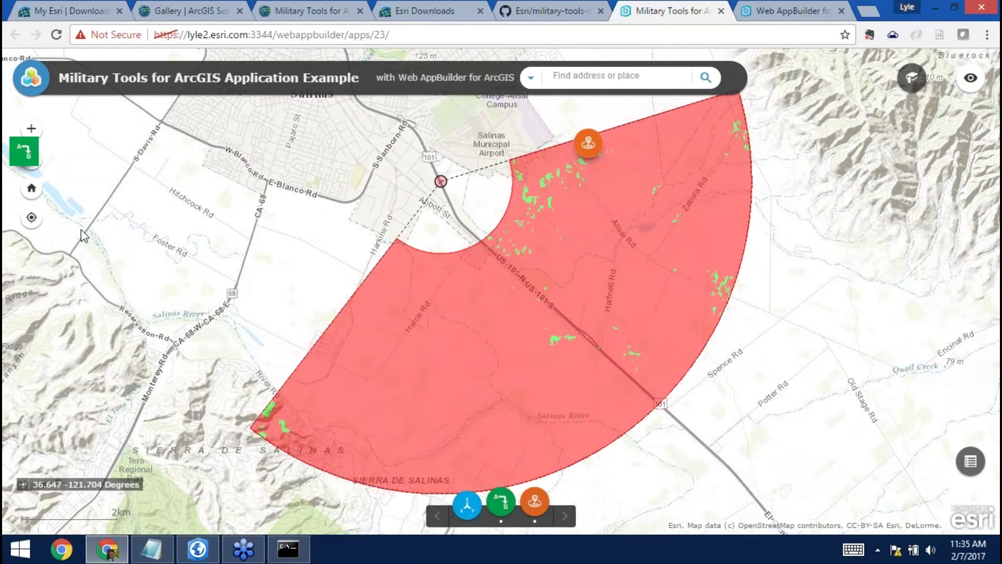
# Create a new Default (2D) web app titled 'Example One Military Tools'.
pyautogui.click(805, 12)
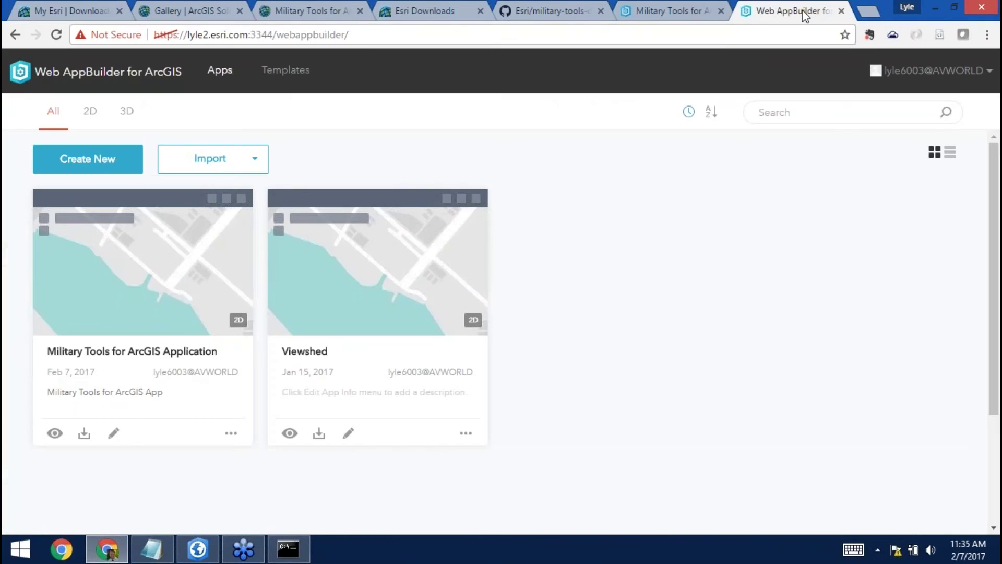
pyautogui.click(99, 171)
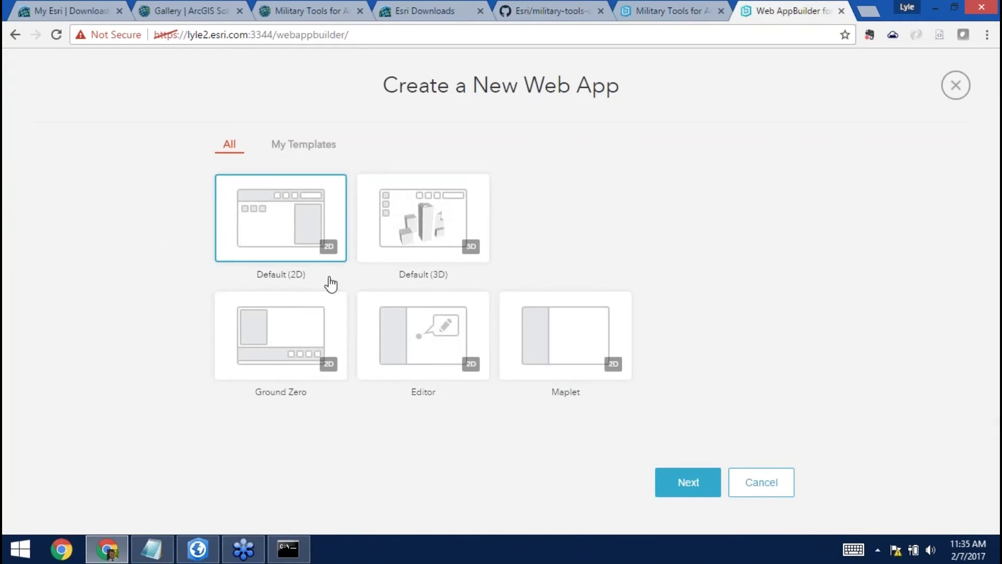
pyautogui.click(668, 483)
pyautogui.write('Example One Military Tools')
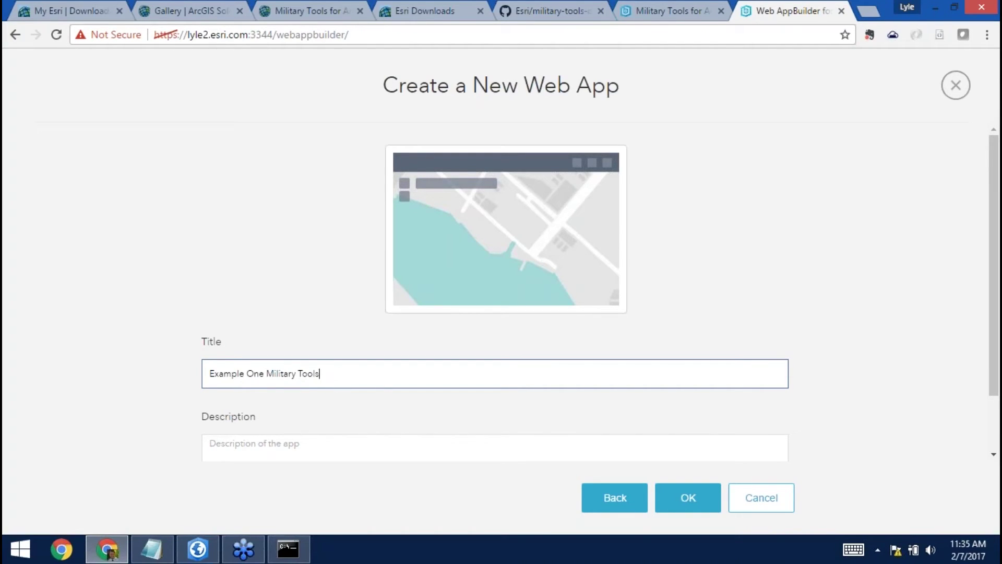
pyautogui.click(676, 499)
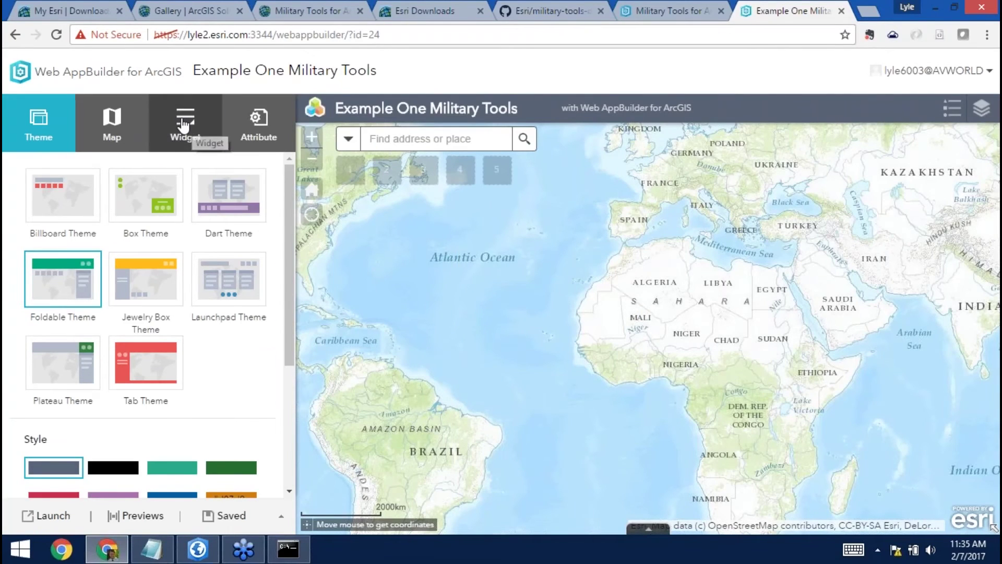
# Add a Coordinate Conversion widget to the header controller with MGRS and UTM default notations.
pyautogui.click(186, 124)
pyautogui.click(197, 205)
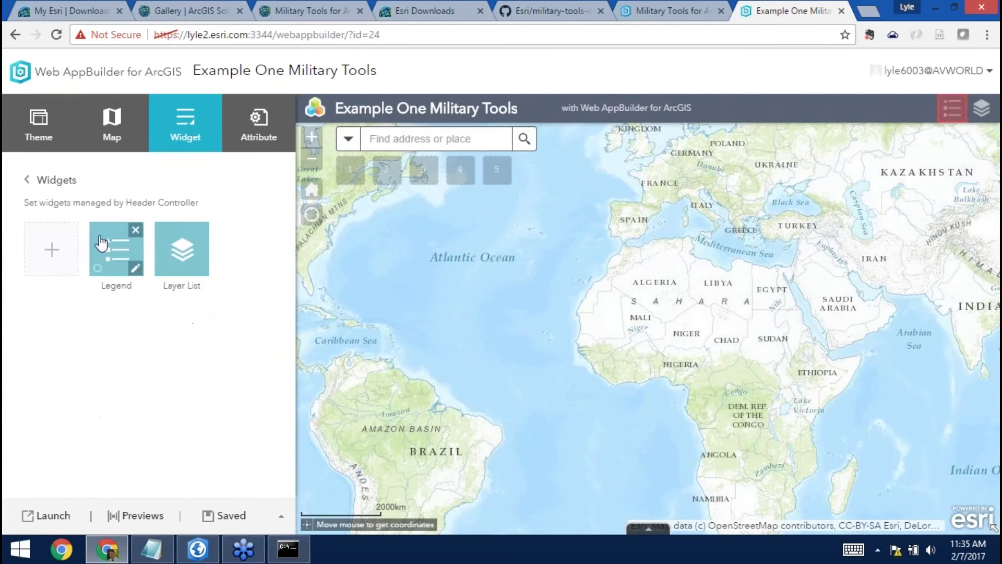
pyautogui.click(43, 248)
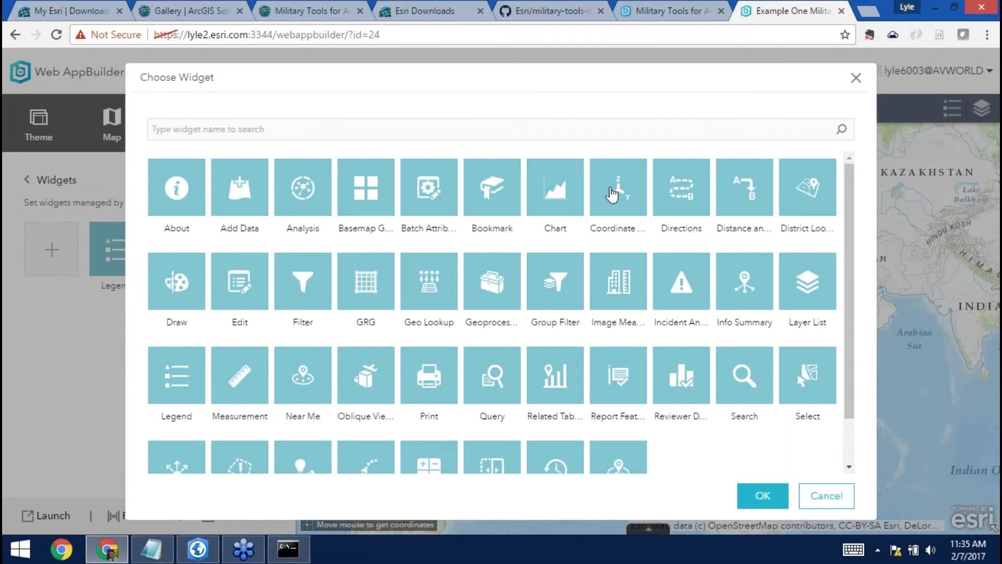
pyautogui.click(614, 194)
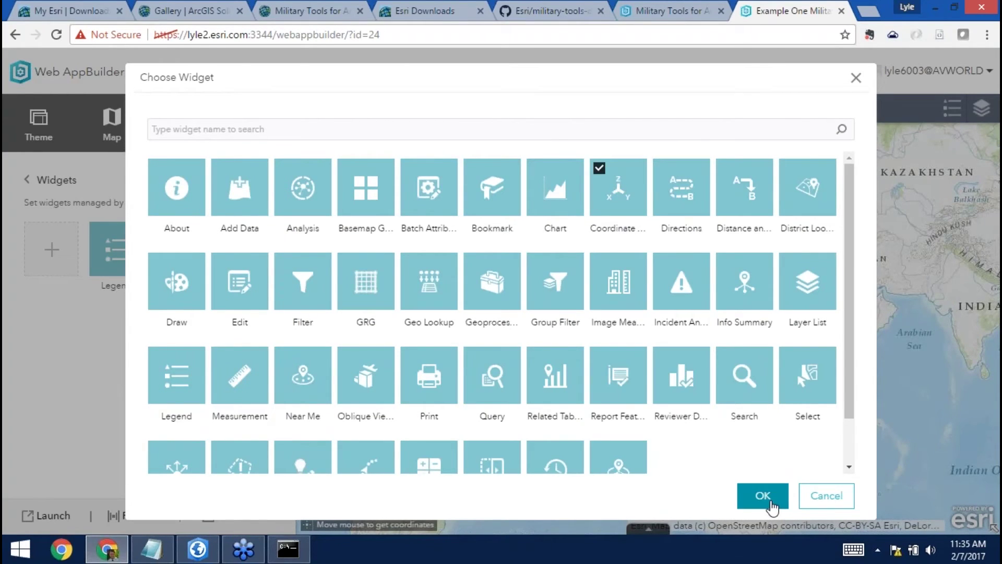
pyautogui.click(765, 504)
pyautogui.click(280, 235)
pyautogui.click(279, 246)
pyautogui.click(280, 259)
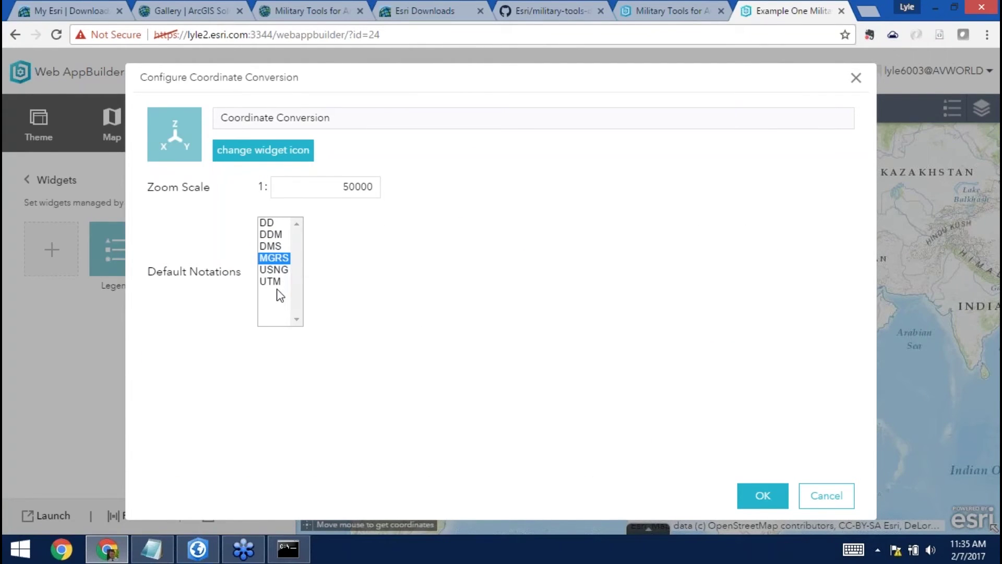
pyautogui.keyDown('ctrl'); pyautogui.click(277, 283); pyautogui.keyUp('ctrl')
pyautogui.click(757, 499)
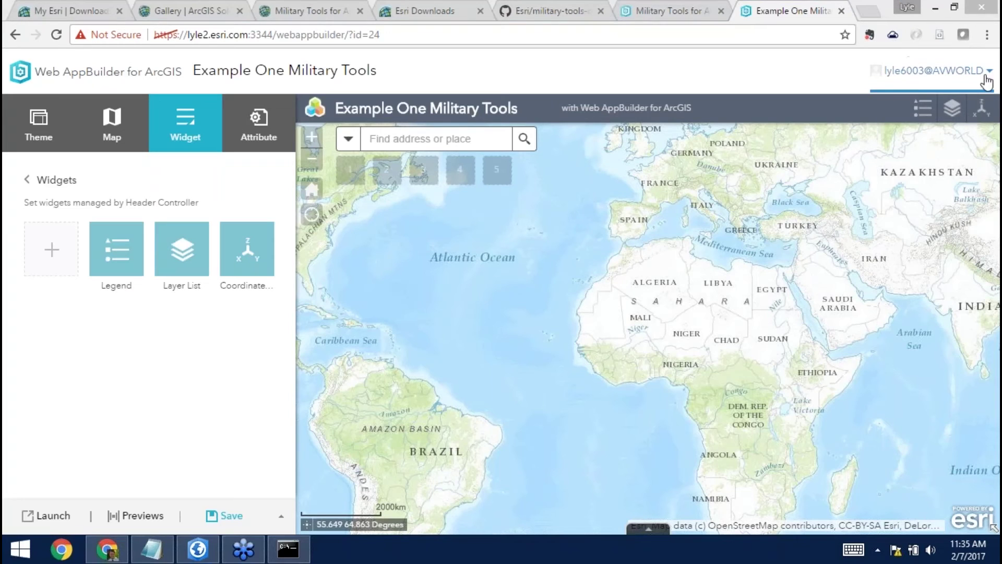
# Test the Coordinate Conversion panel in the preview, dismissing its parse-error messages.
pyautogui.click(985, 109)
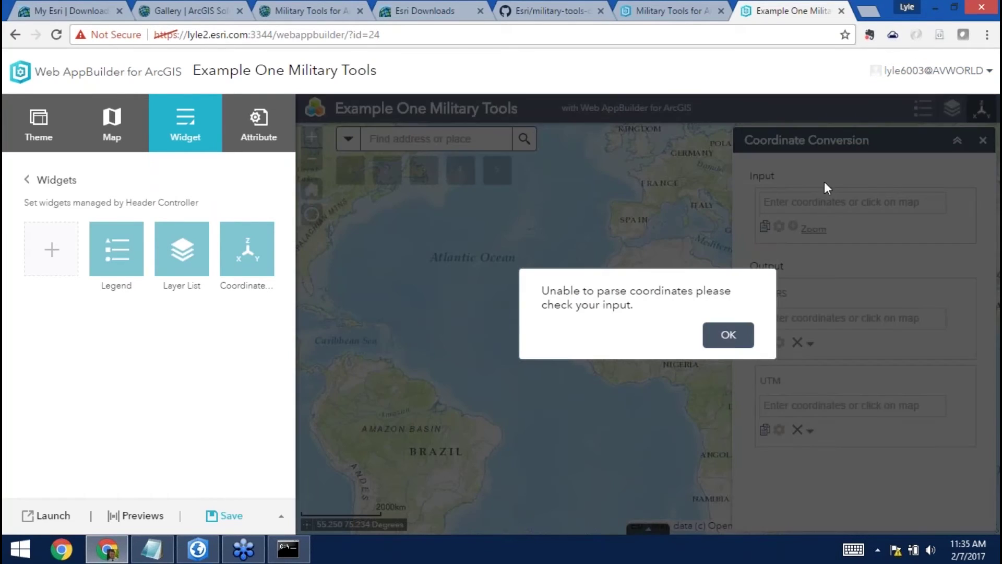
pyautogui.click(735, 339)
pyautogui.click(730, 337)
pyautogui.click(730, 337)
pyautogui.click(730, 337)
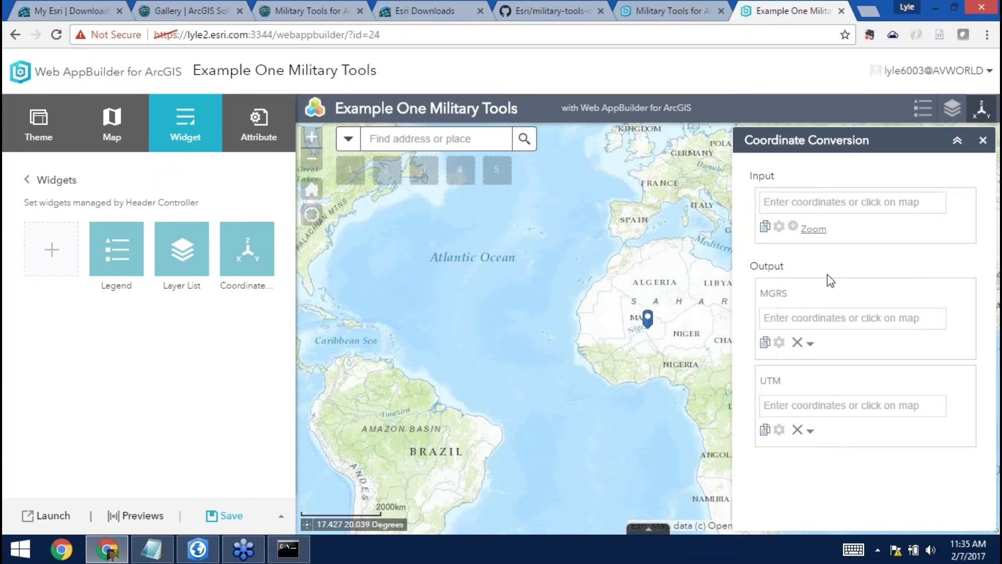
pyautogui.click(983, 140)
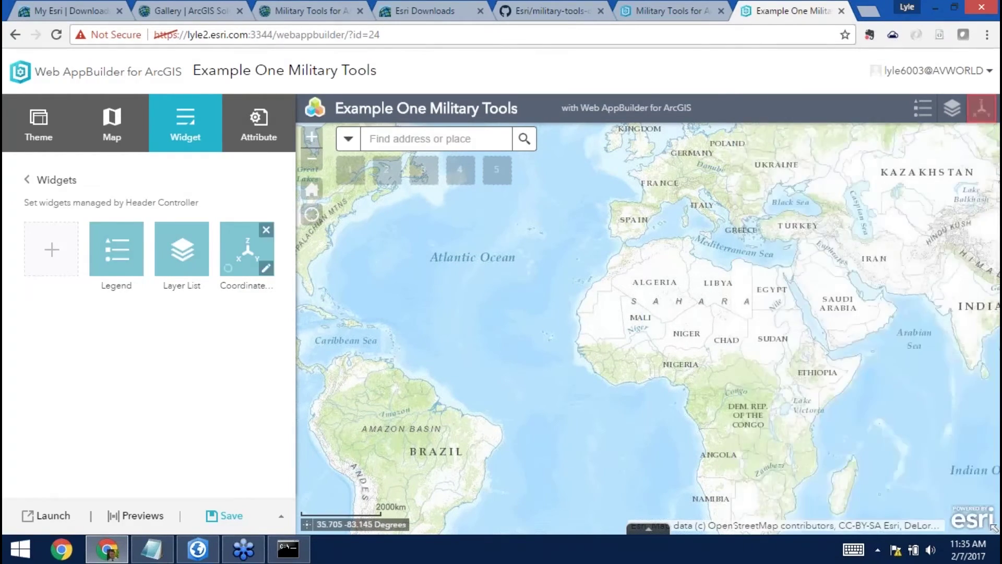
pyautogui.click(52, 249)
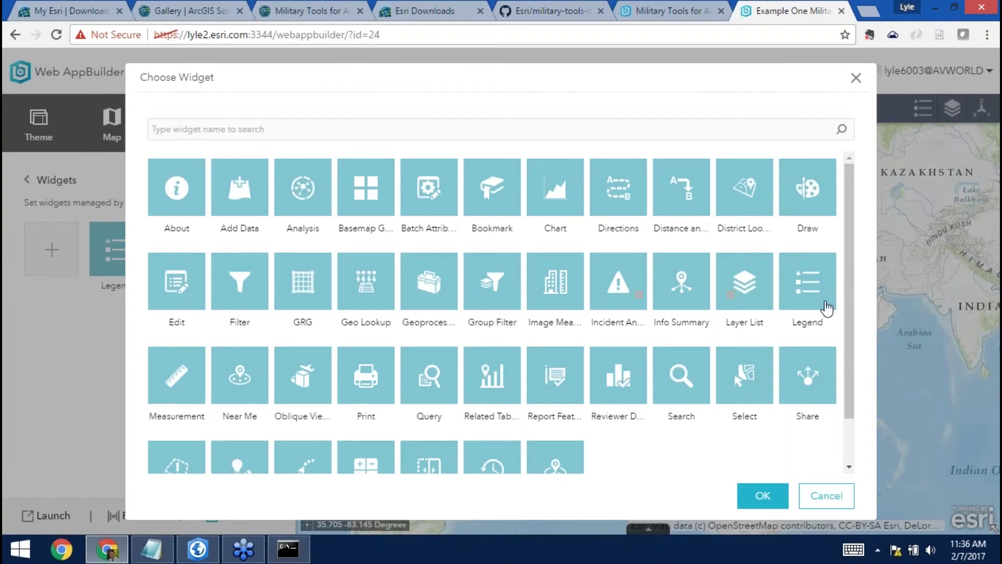
# Add the Distance and Direction widget with its Circle feedback colour set to cyan #00ffff.
pyautogui.scroll(-1, 847, 347)
pyautogui.scroll(1, 846, 345)
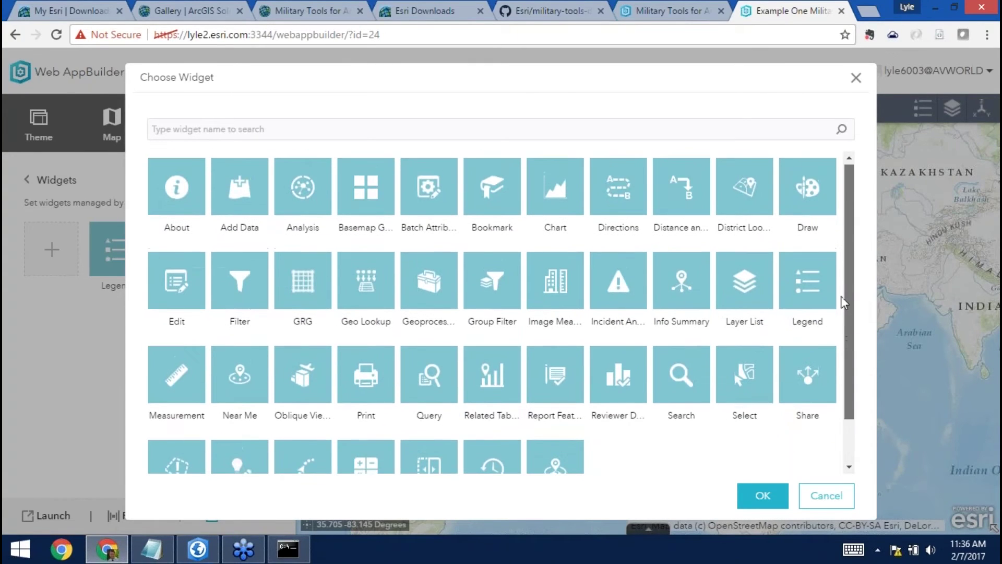
pyautogui.click(682, 198)
pyautogui.click(760, 499)
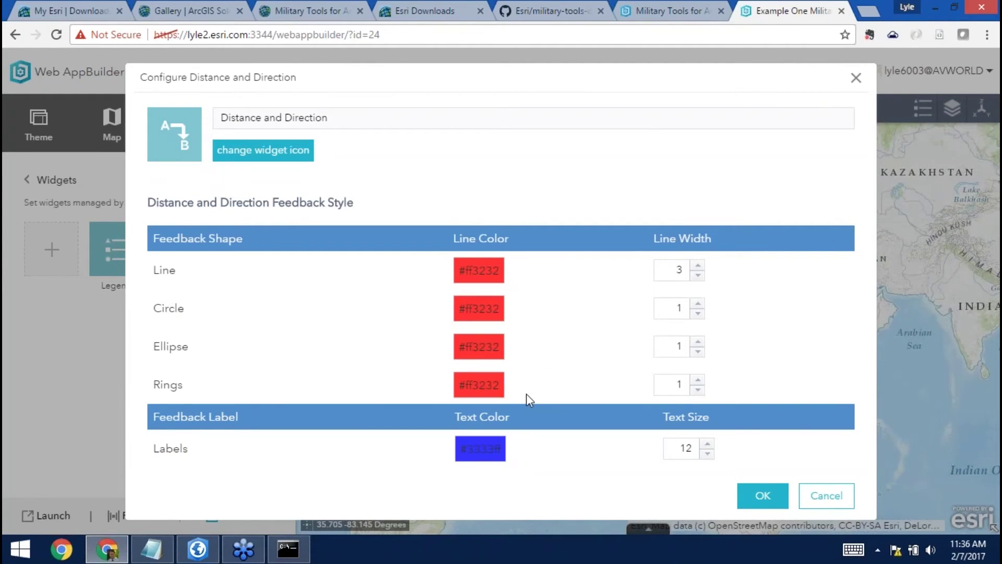
pyautogui.click(477, 313)
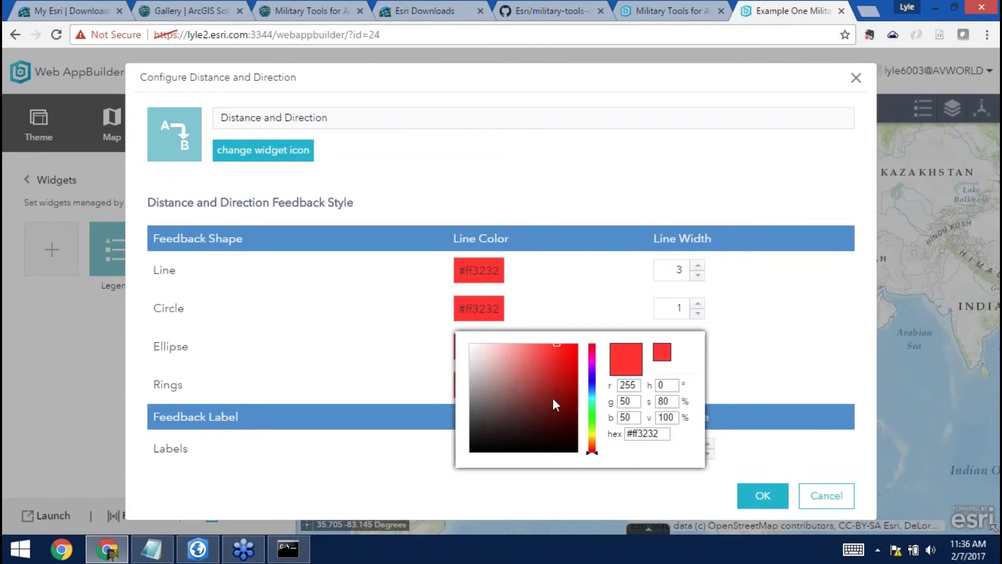
pyautogui.moveTo(590, 452); pyautogui.dragTo(591, 402)
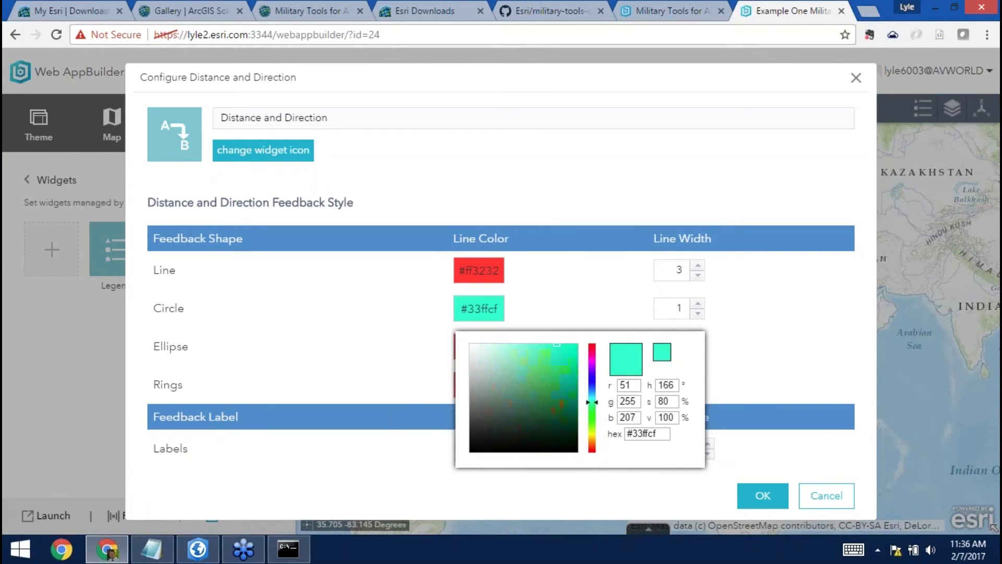
pyautogui.click(592, 354)
pyautogui.click(784, 433)
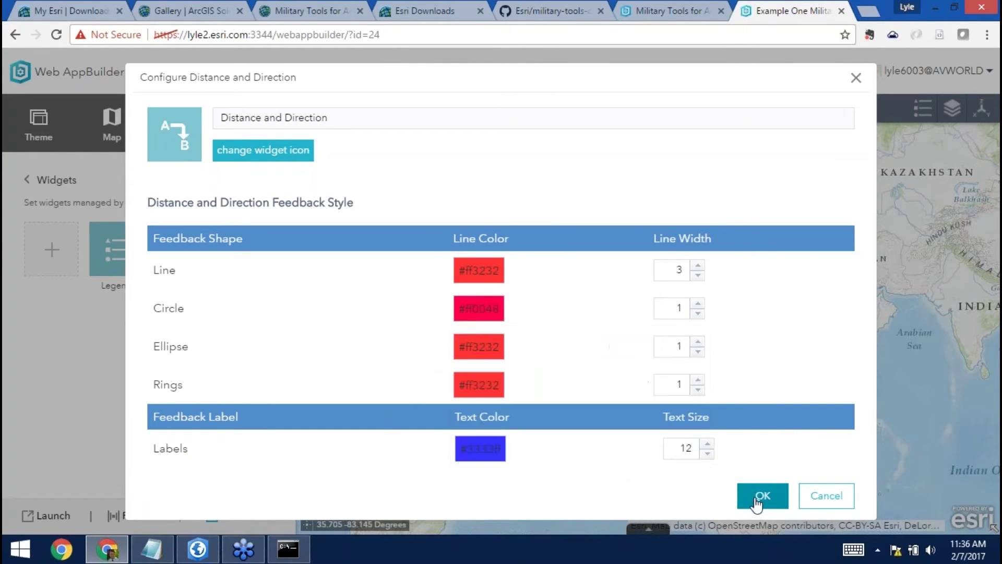
pyautogui.click(484, 311)
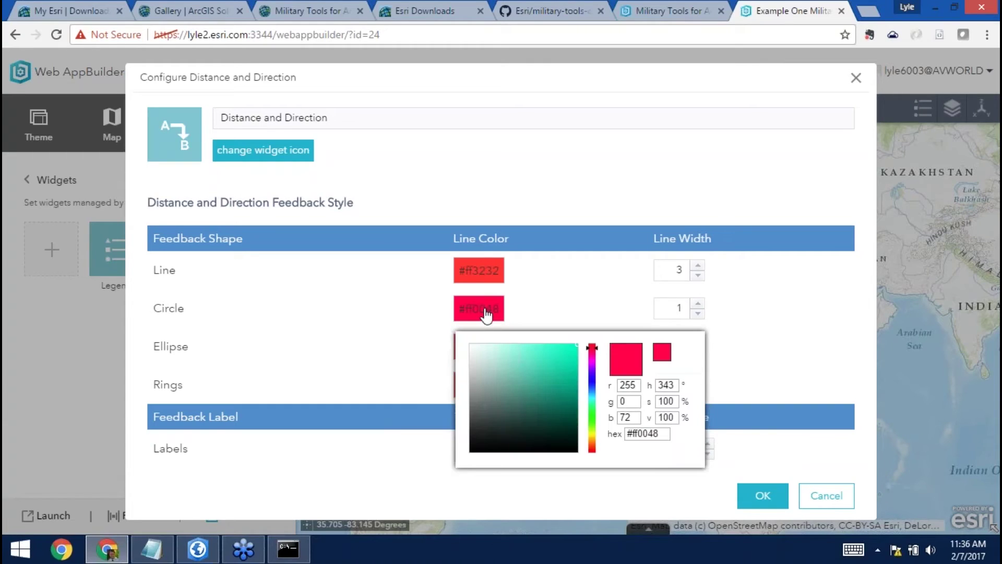
pyautogui.click(559, 376)
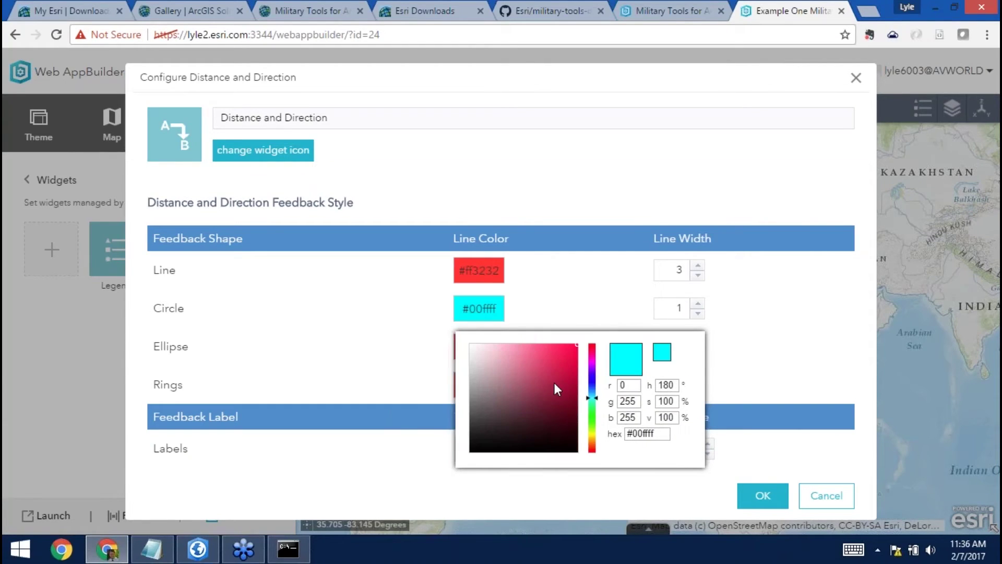
pyautogui.click(763, 476)
pyautogui.click(761, 497)
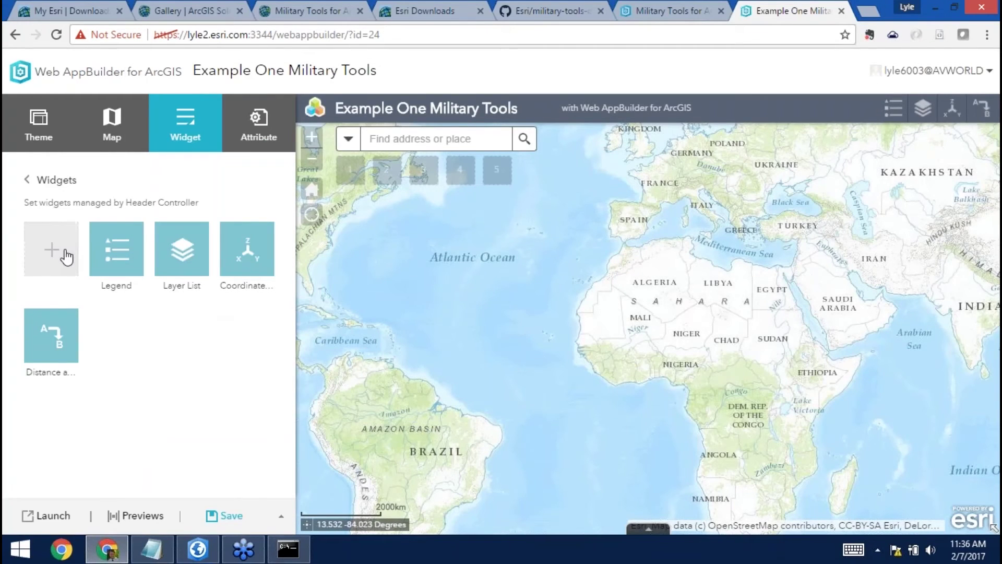
# Add the Visibility widget to the header controller.
pyautogui.click(66, 256)
pyautogui.scroll(-1, 850, 320)
pyautogui.click(491, 421)
pyautogui.click(756, 493)
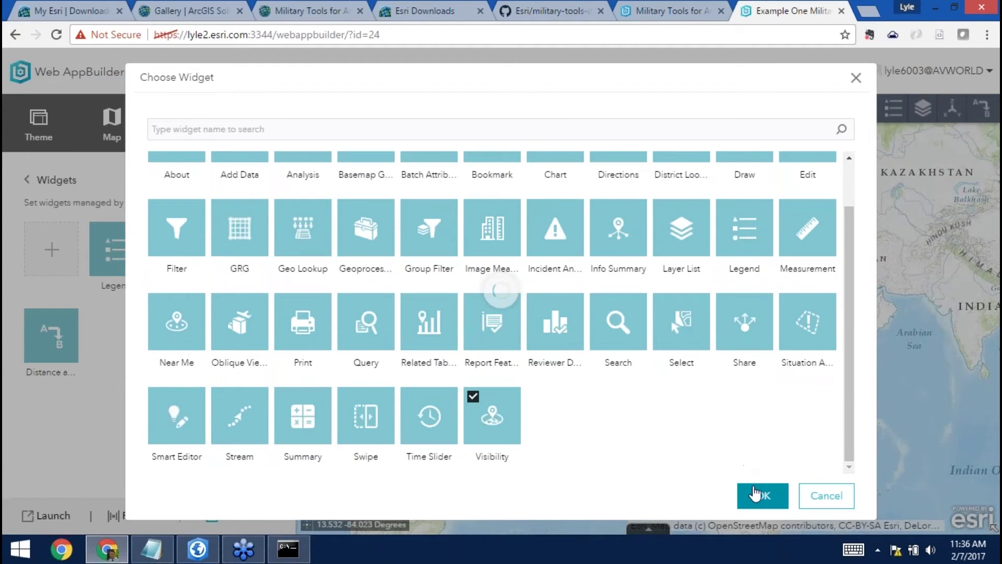
# Copy the Viewshed task URL from the nsec.esri.com ArcGIS REST services directory.
pyautogui.click(376, 197)
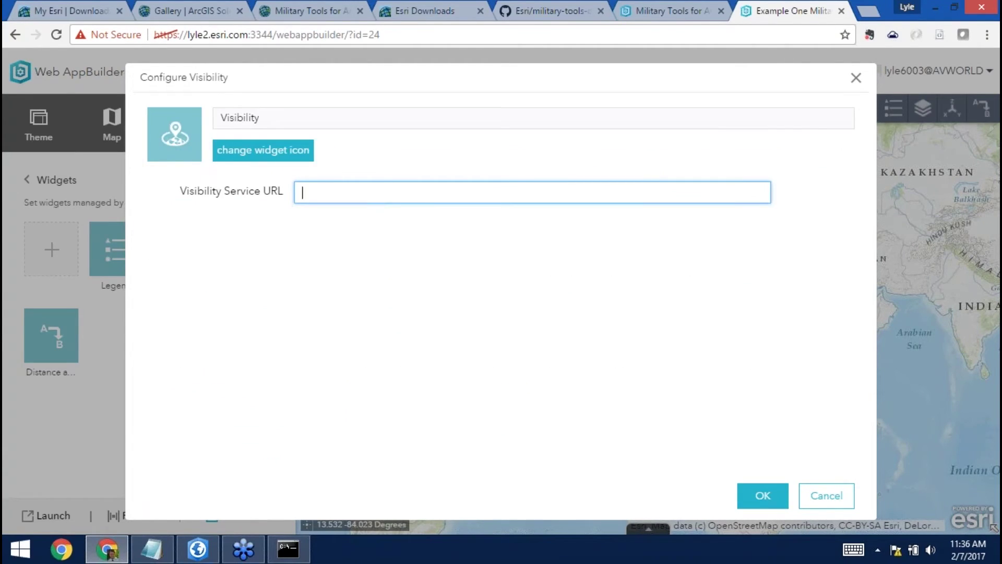
pyautogui.click(869, 12)
pyautogui.write('ns')
pyautogui.press('End')
pyautogui.press('Return')
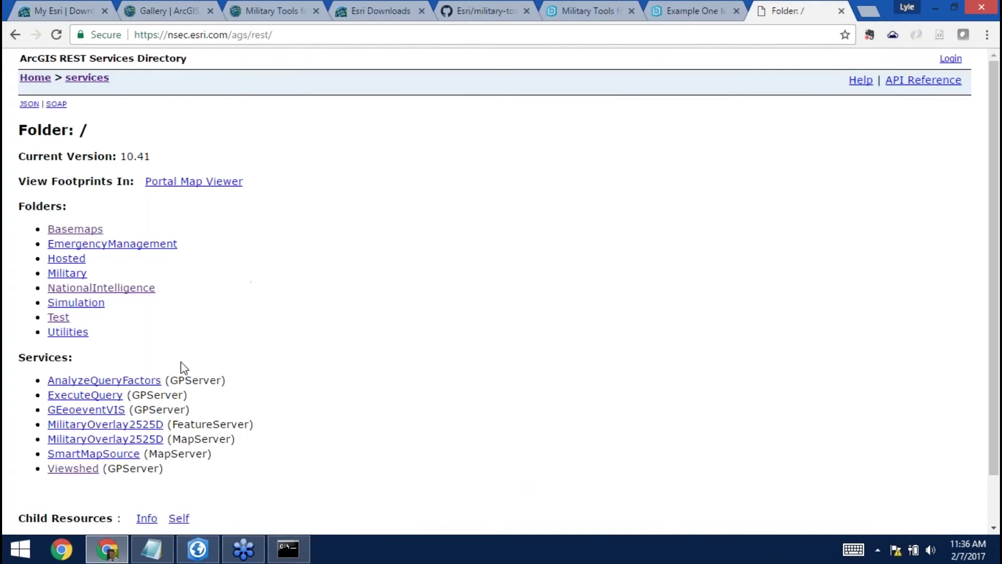
pyautogui.click(80, 470)
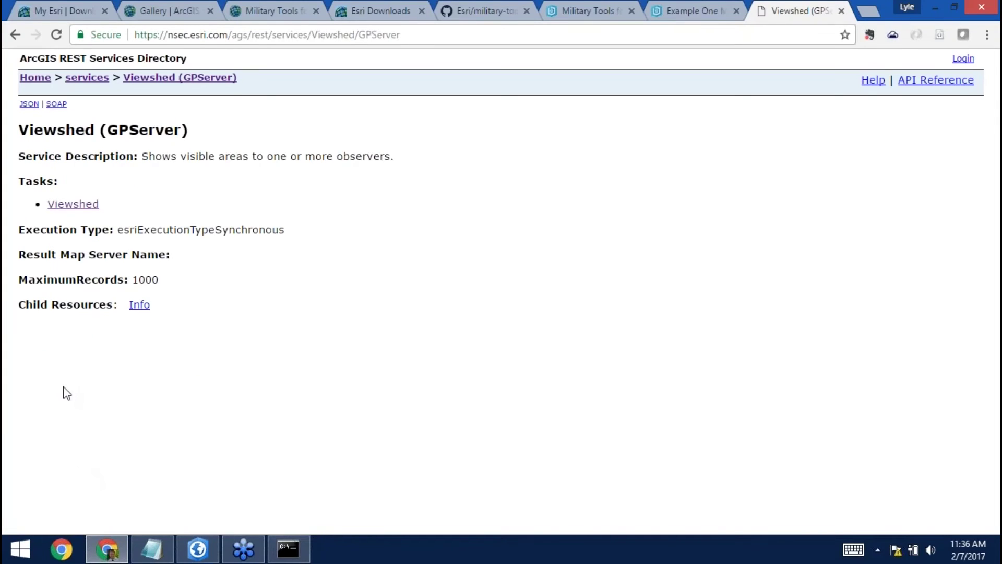
pyautogui.click(73, 205)
pyautogui.hotkey('ctrl', 'l')
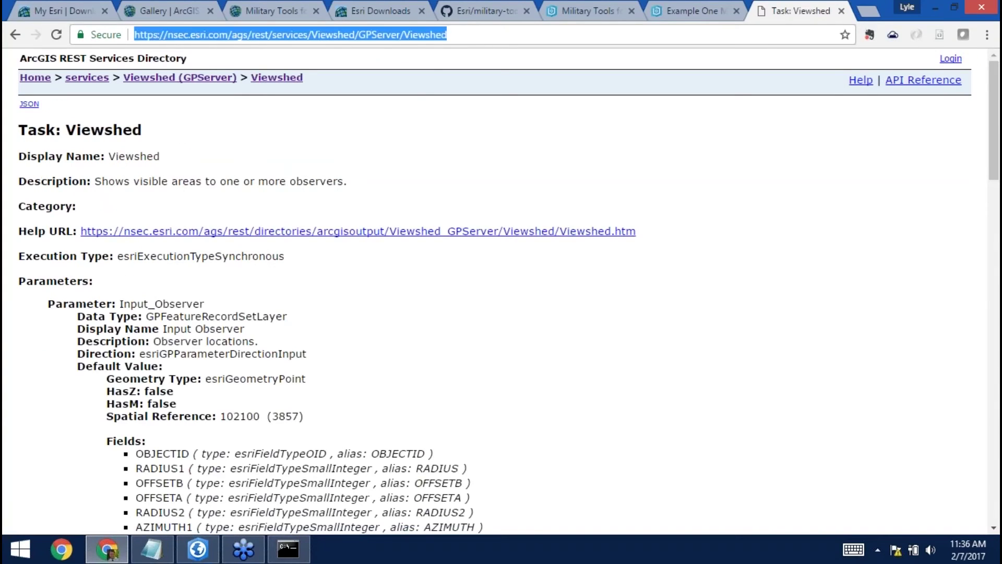
pyautogui.rightClick(401, 33)
pyautogui.click(418, 84)
# Paste the Viewshed task URL as the Visibility Service URL and confirm the widget.
pyautogui.click(675, 12)
pyautogui.rightClick(416, 192)
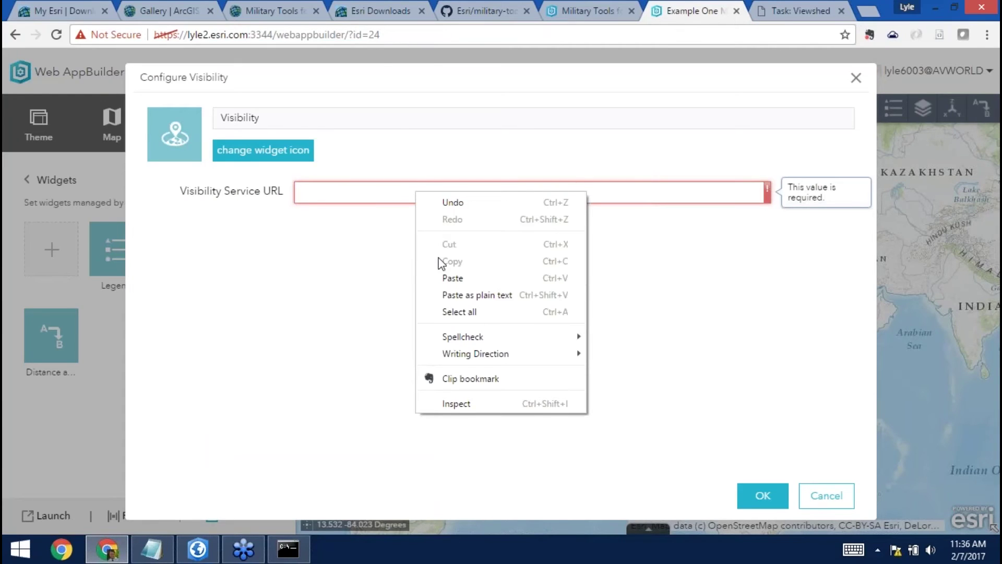
pyautogui.click(452, 278)
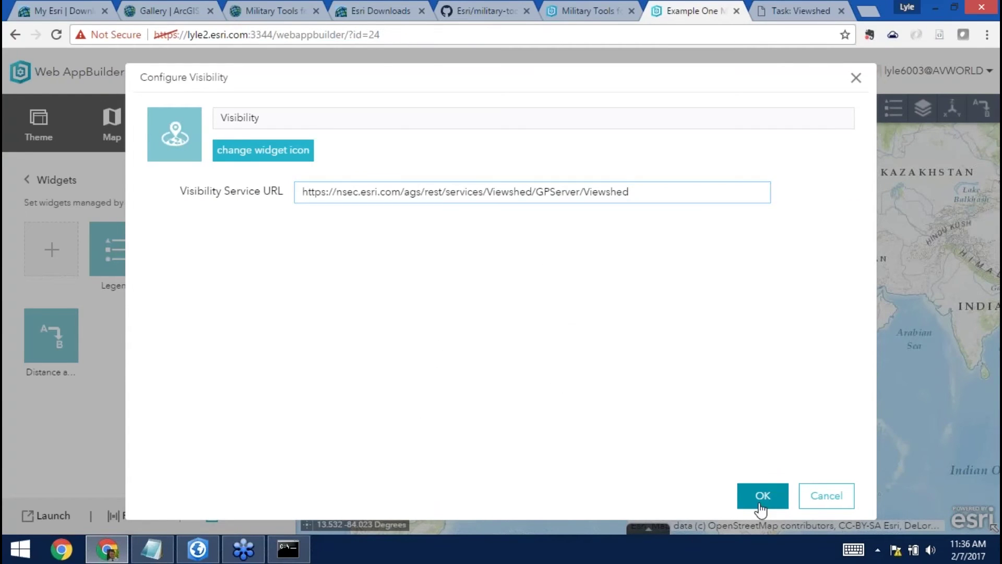
pyautogui.click(761, 501)
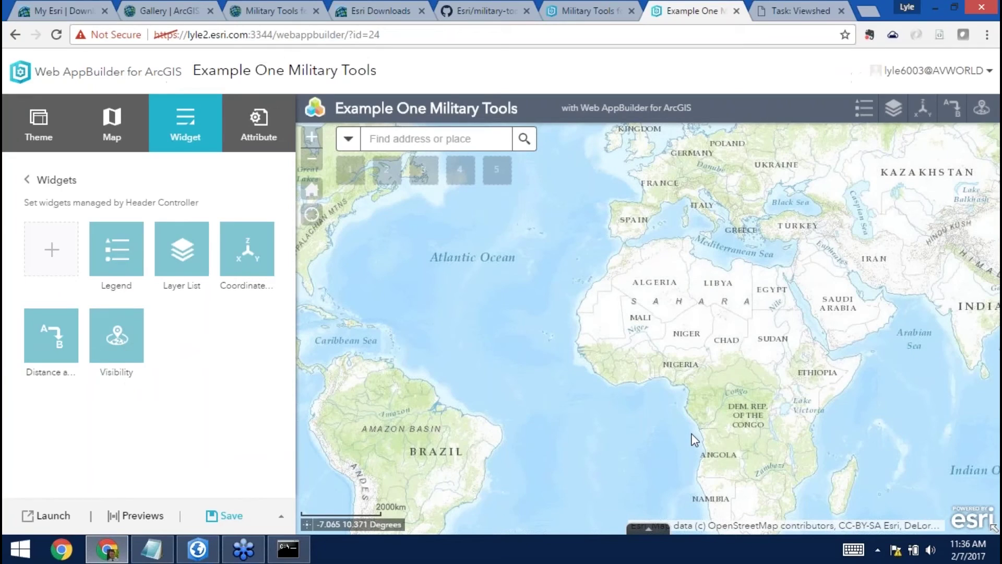